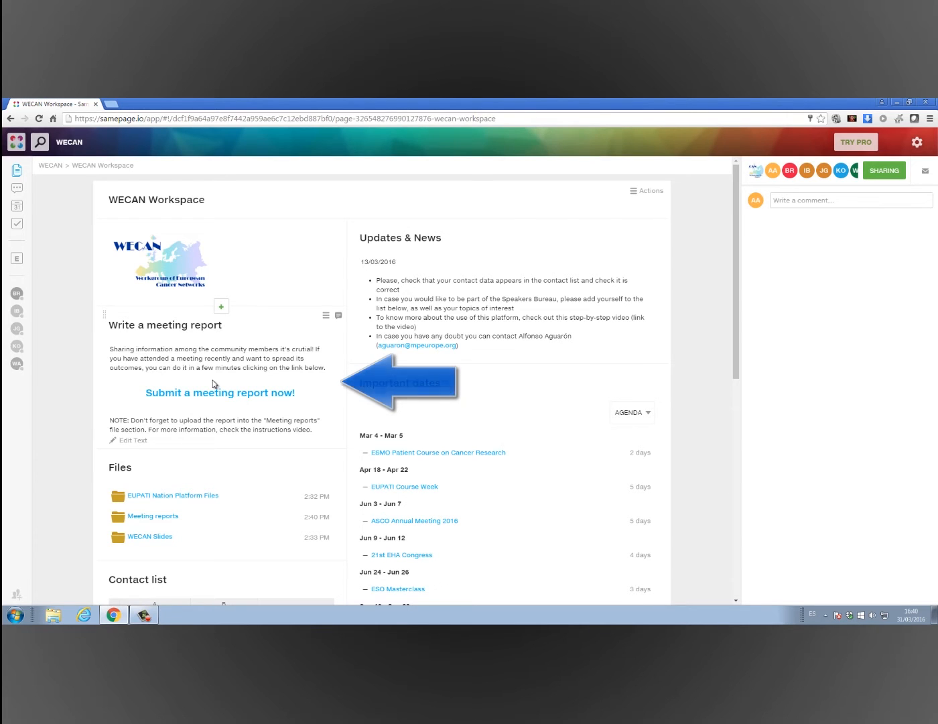
scroll(213, 379, "down", 3)
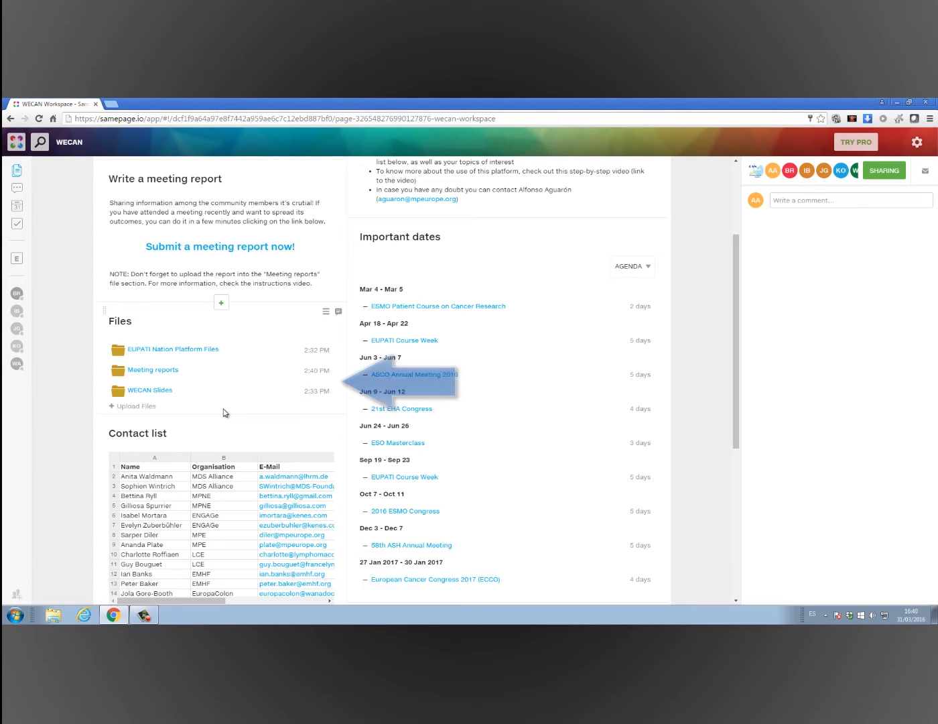
scroll(224, 412, "down", 2)
scroll(225, 412, "down", 5)
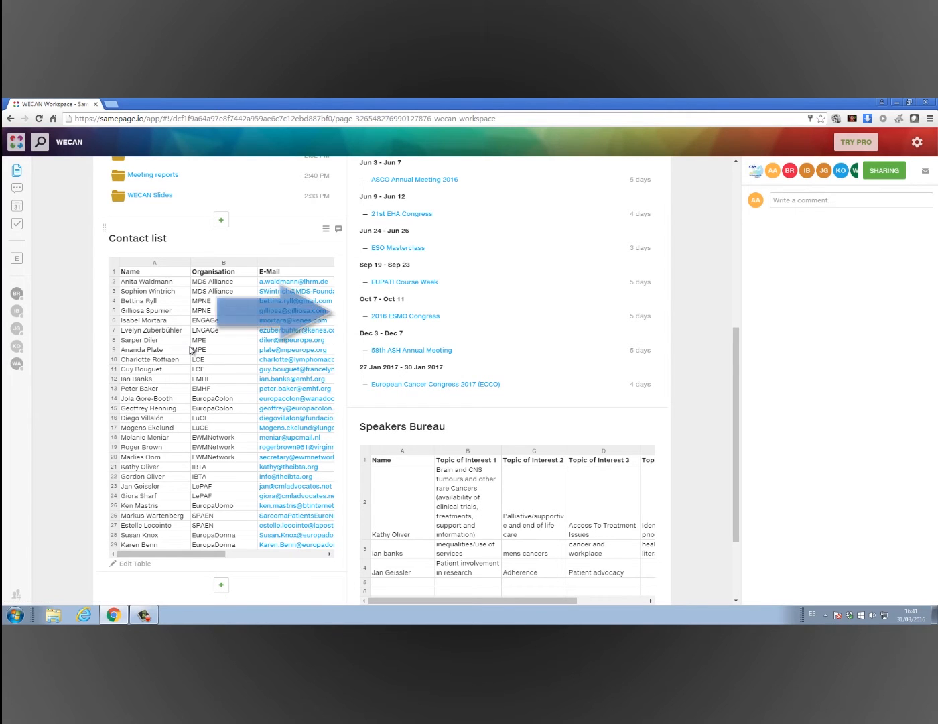
scroll(191, 348, "up", 5)
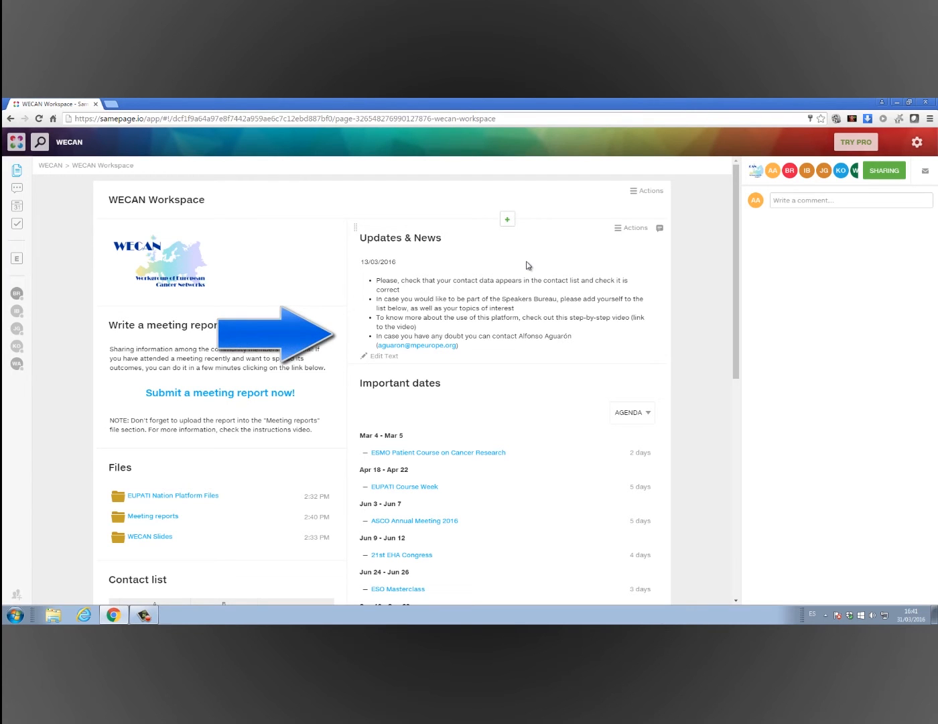
scroll(529, 265, "down", 3)
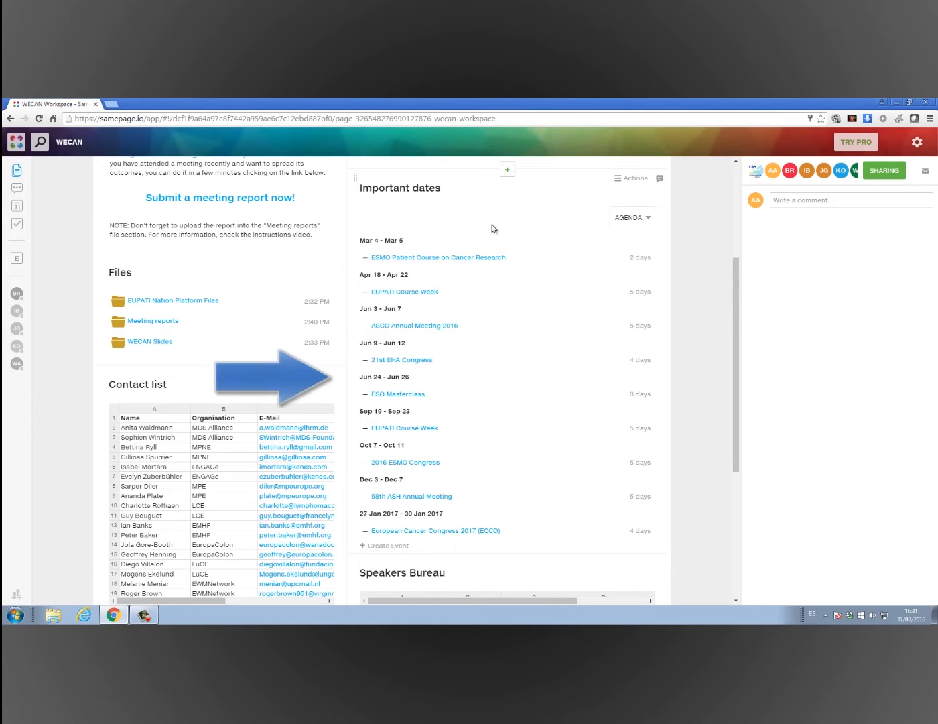
scroll(493, 228, "down", 4)
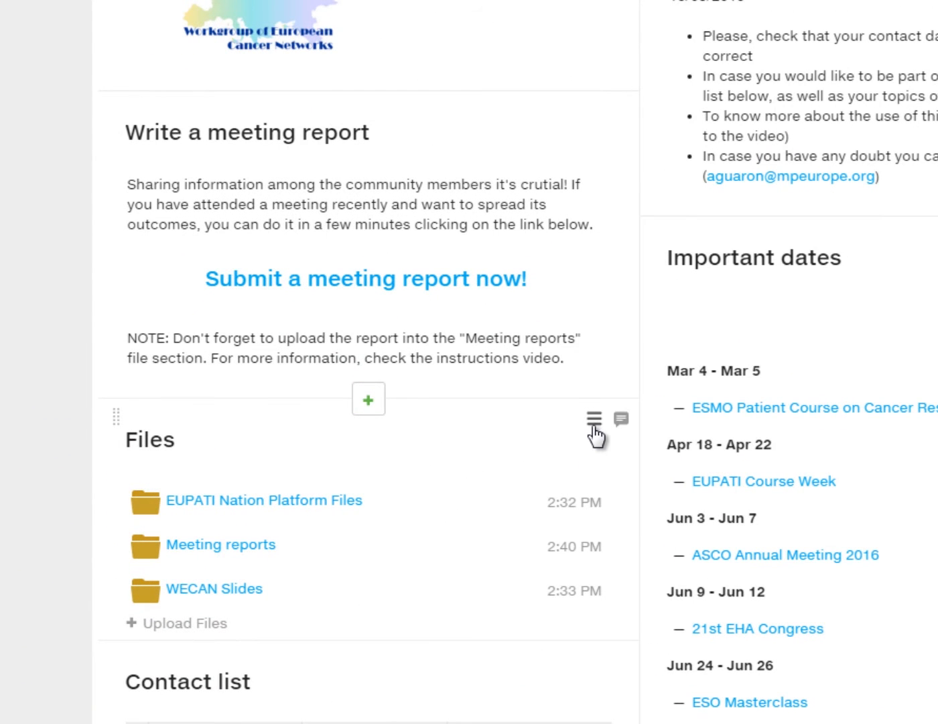
Choose Synchronize to My Computer for the Files section and download the Samepage desktop app installer
left_click(594, 421)
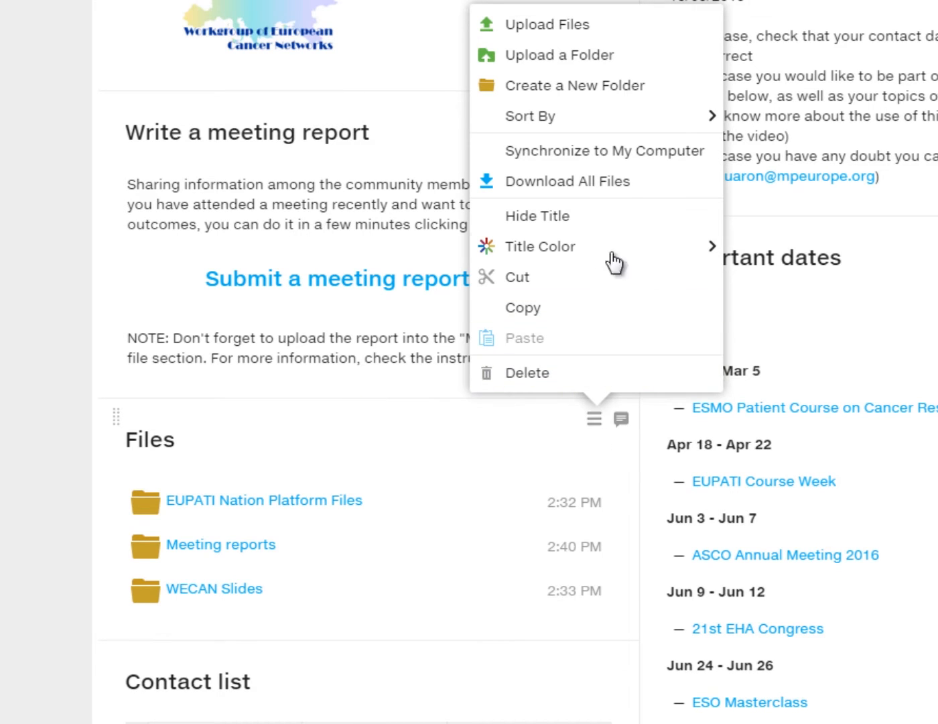
left_click(622, 159)
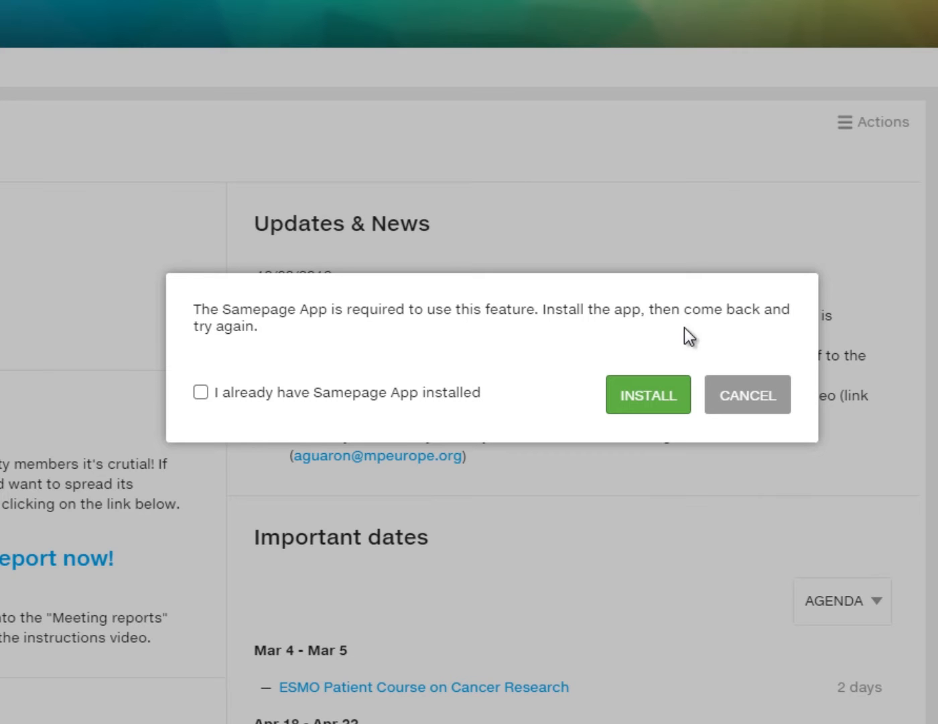
left_click(645, 398)
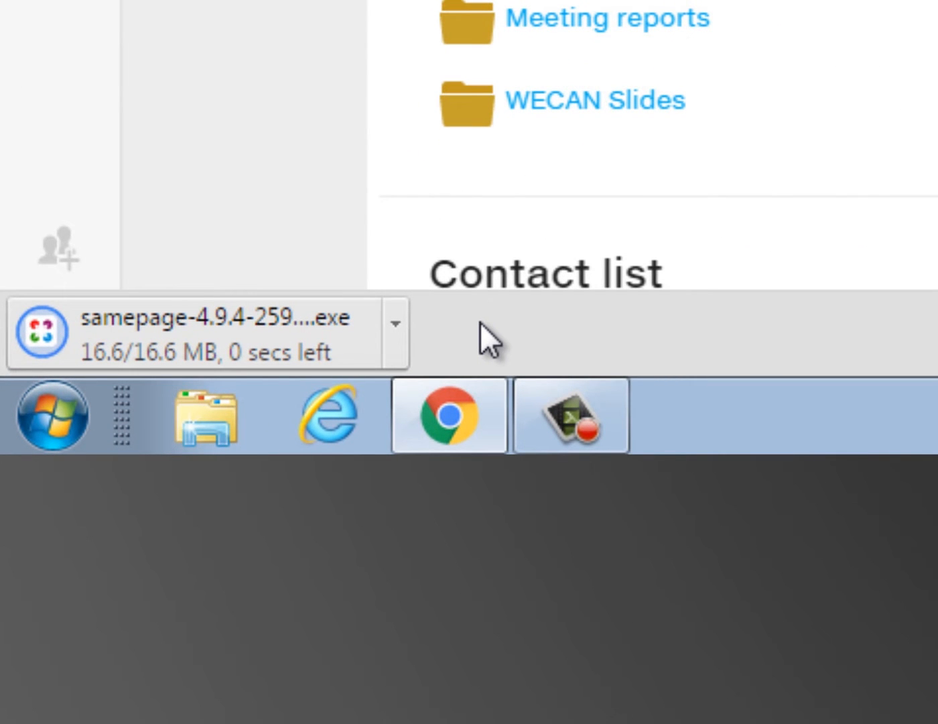
Run the downloaded installer and install Samepage 4.9.4 into the default Kerio folder, accepting the licence
left_click(290, 344)
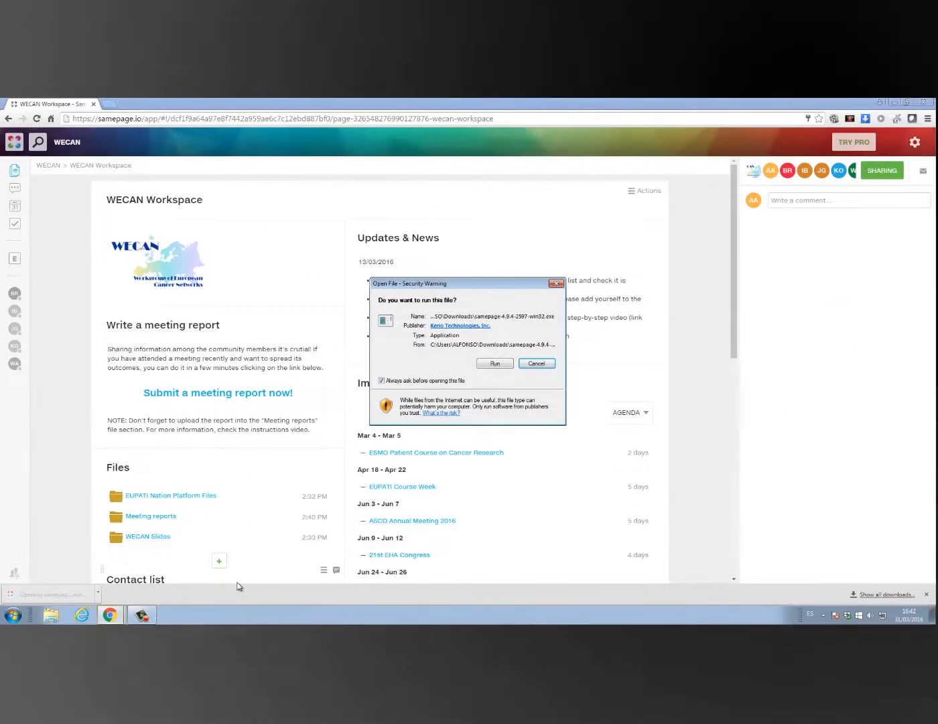
left_click(507, 367)
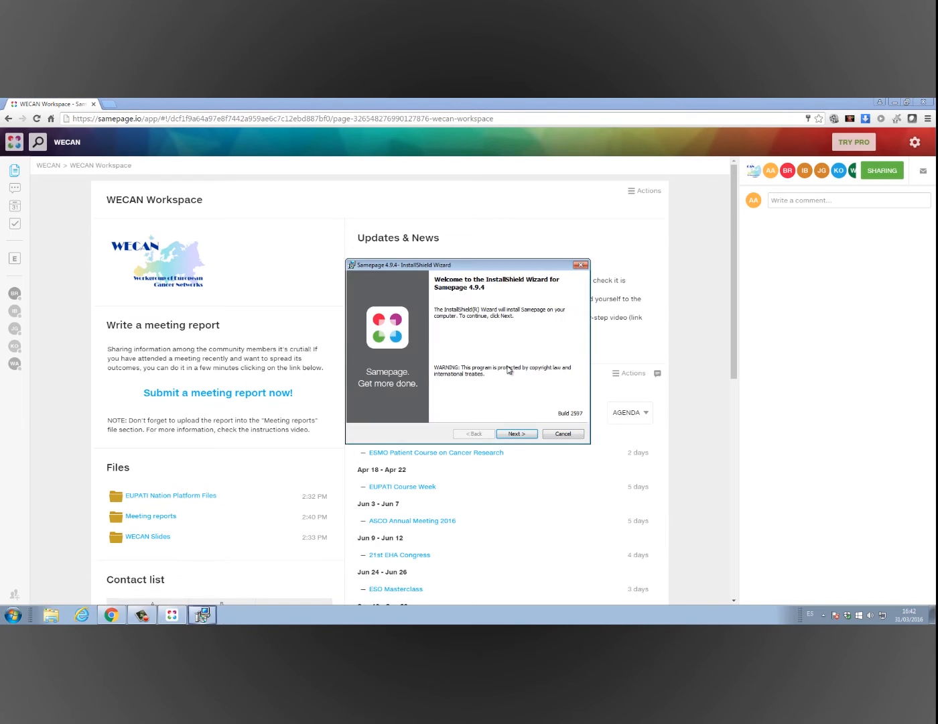
left_click(507, 436)
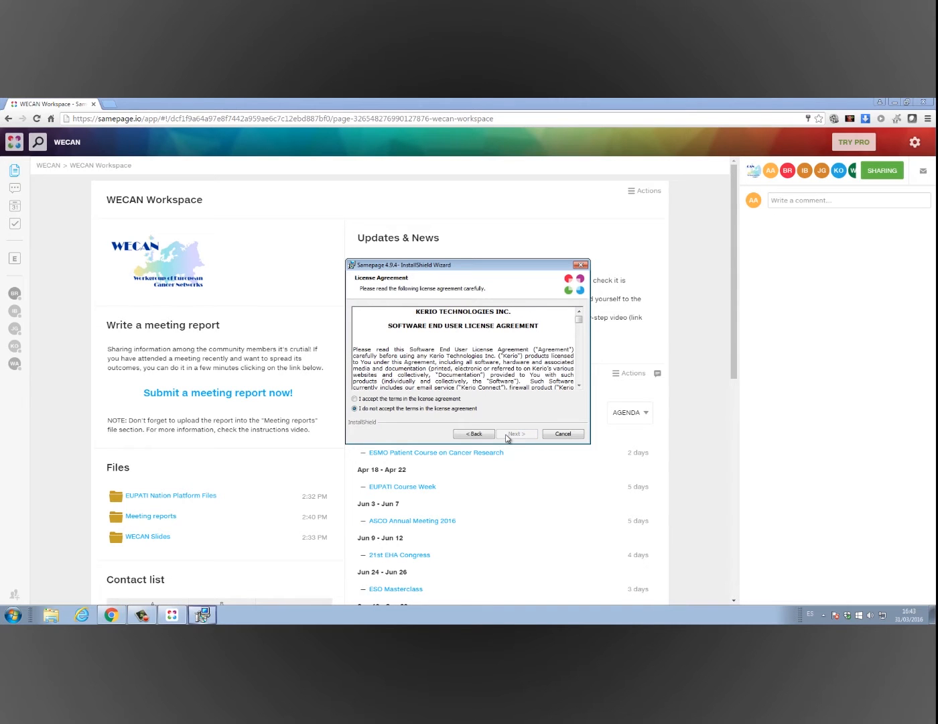
left_click(418, 400)
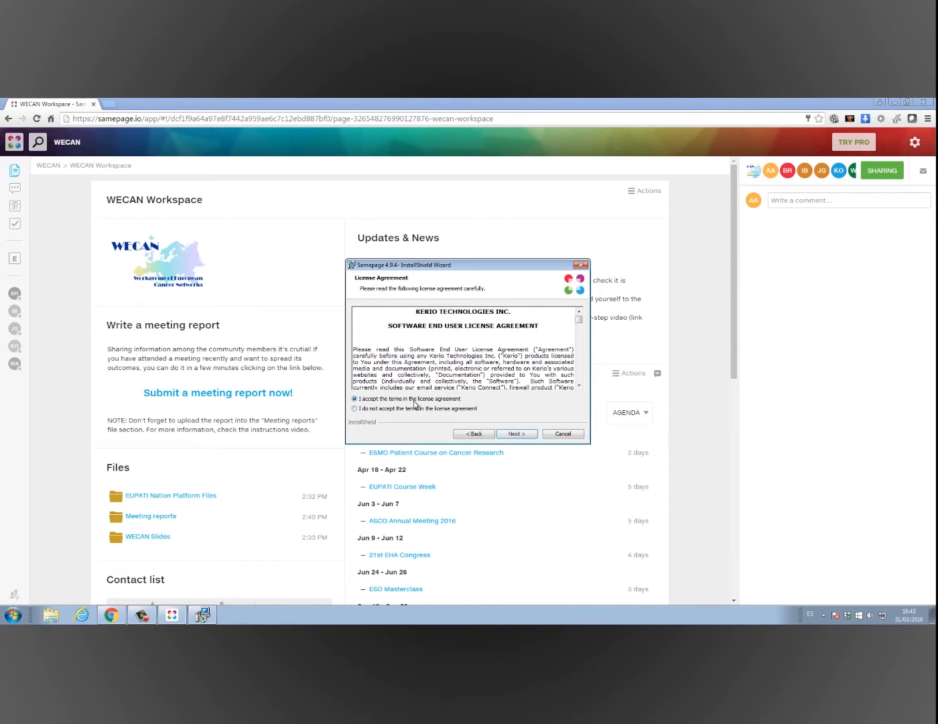
left_click(505, 438)
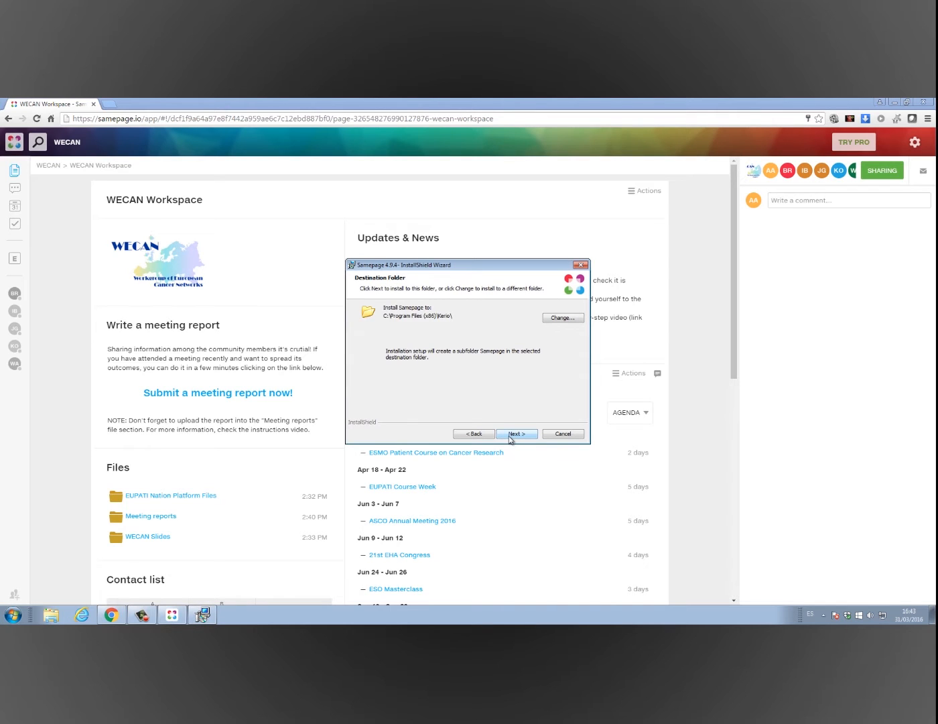
left_click(511, 439)
left_click(511, 436)
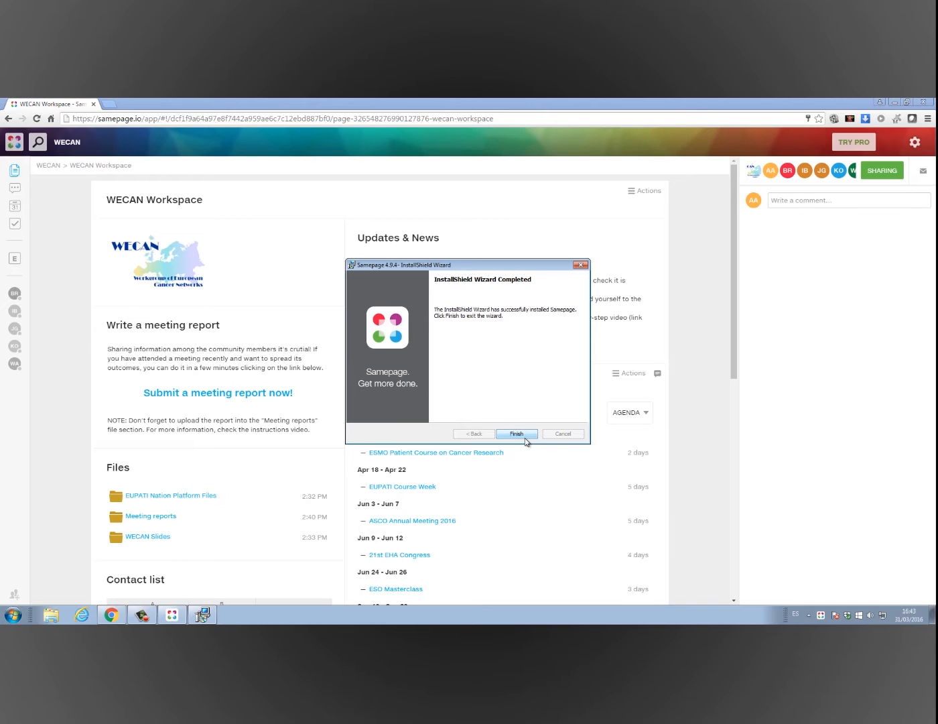
left_click(516, 434)
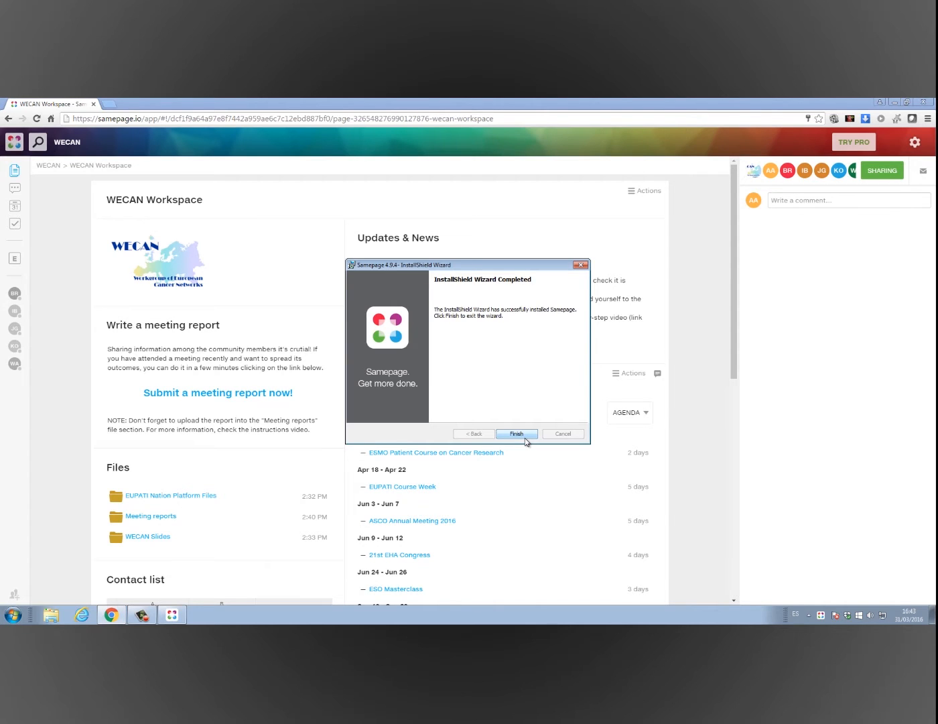
left_click(517, 434)
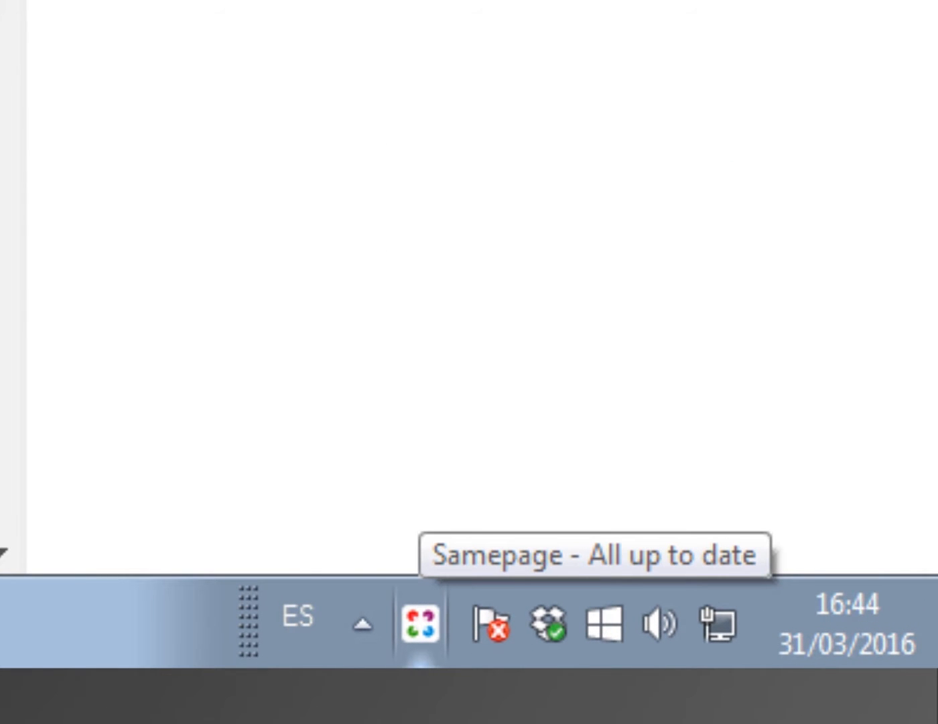
Open the local Samepage folder and go to WECAN > WECAN Workspace > Files > EUPATI Nation Platform Files
double_click(421, 624)
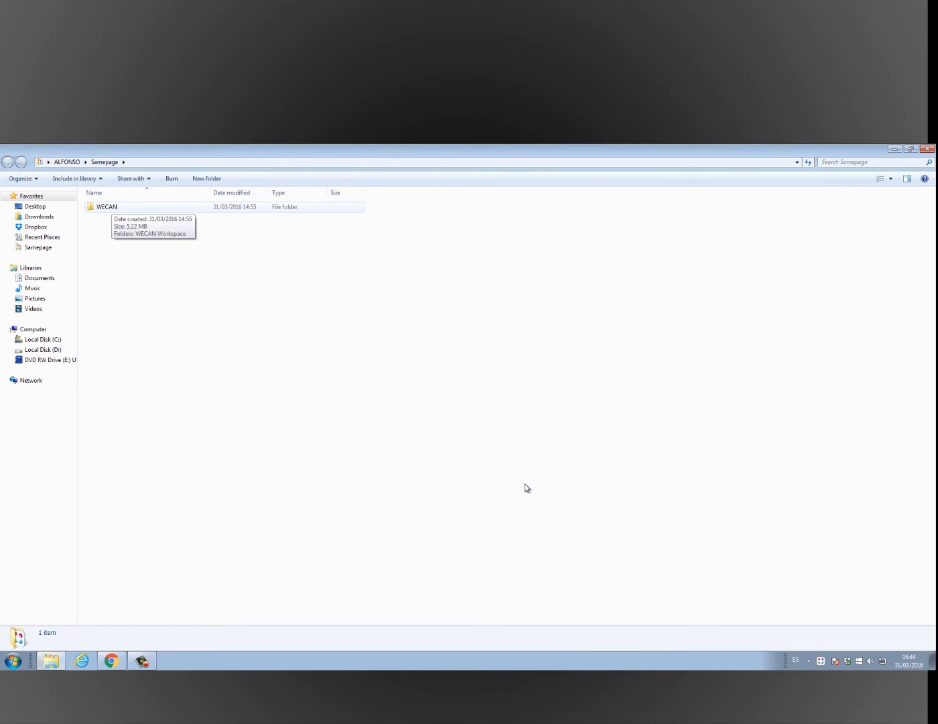
key("Return")
key("Return")
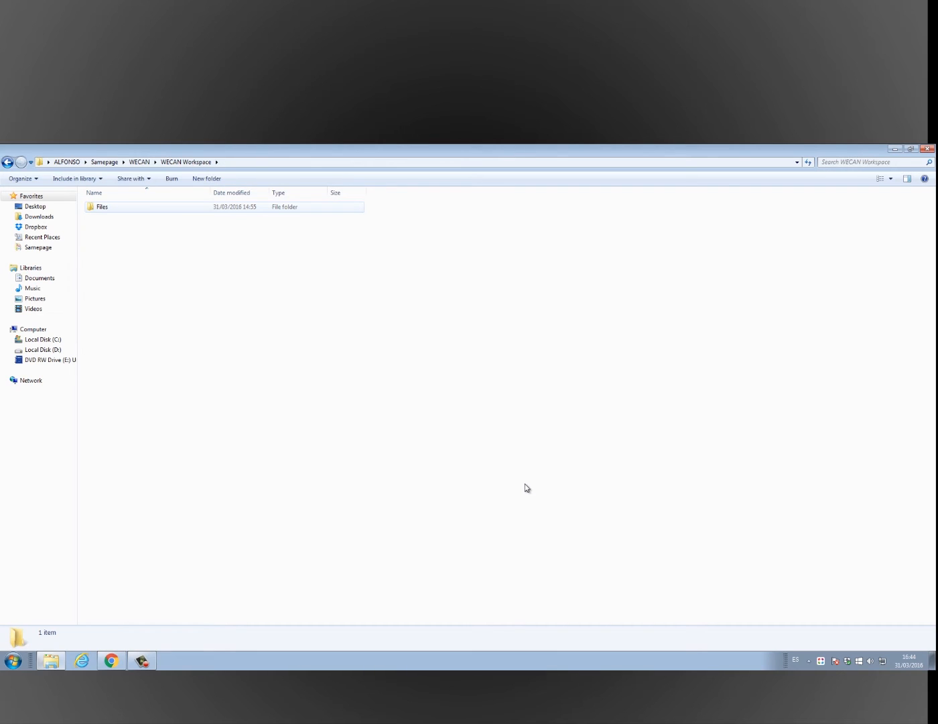
key("Return")
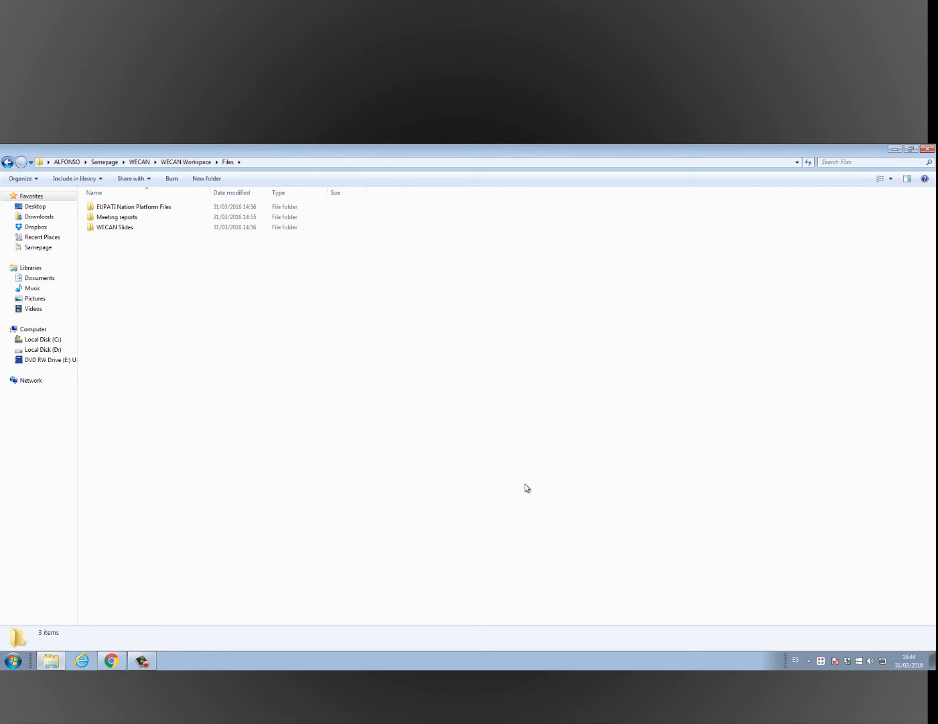
key("Return")
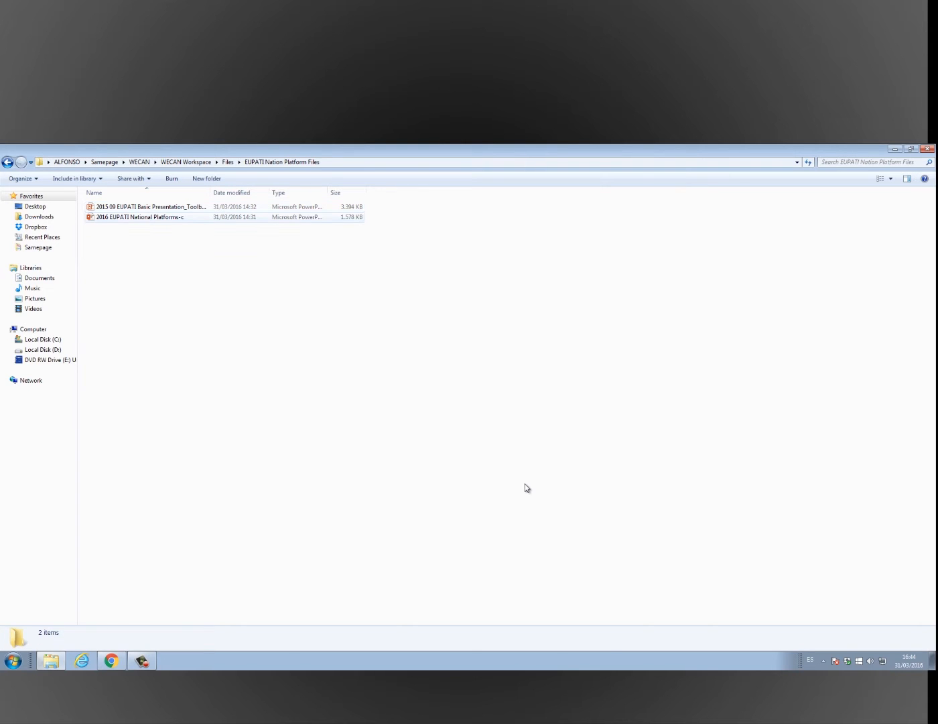
key("Down")
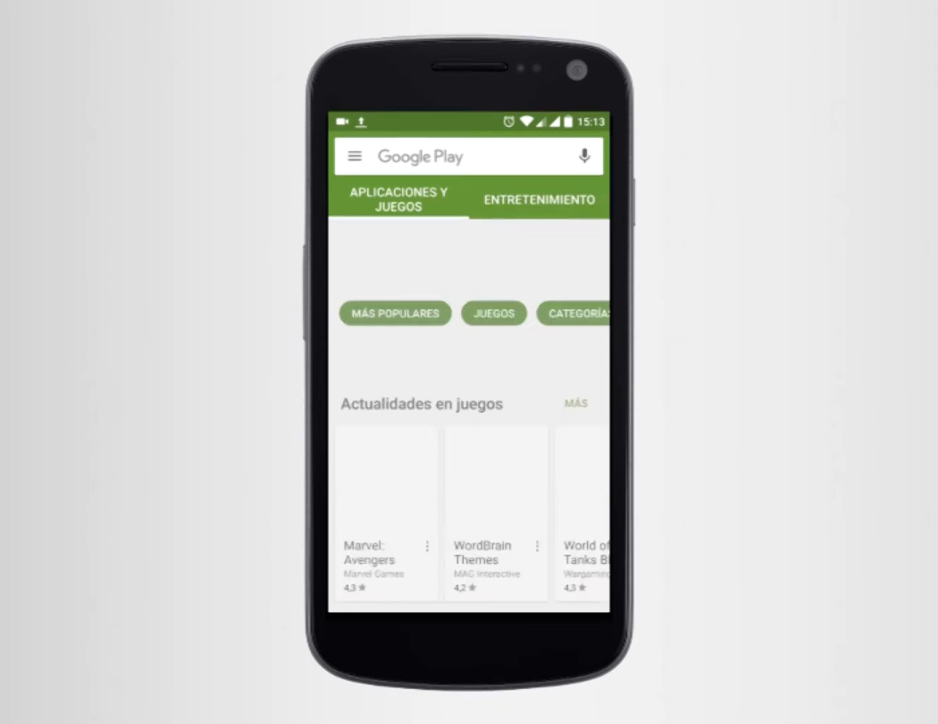
Search Google Play for 'samepage' and install Samepage Inc's Samepage app, accepting its permissions
left_click(429, 156)
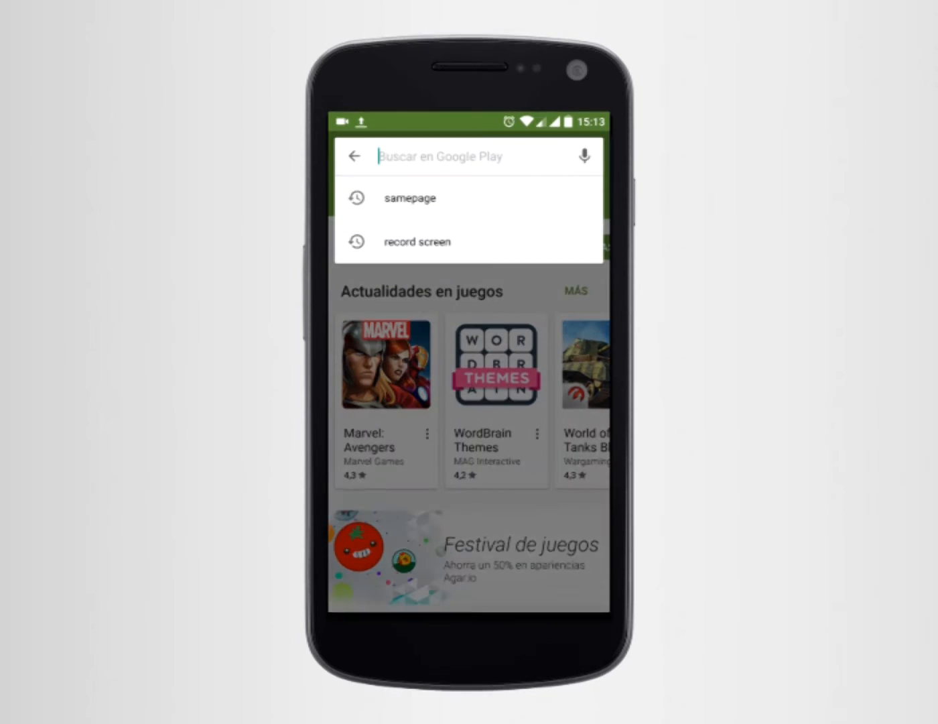
type("sam")
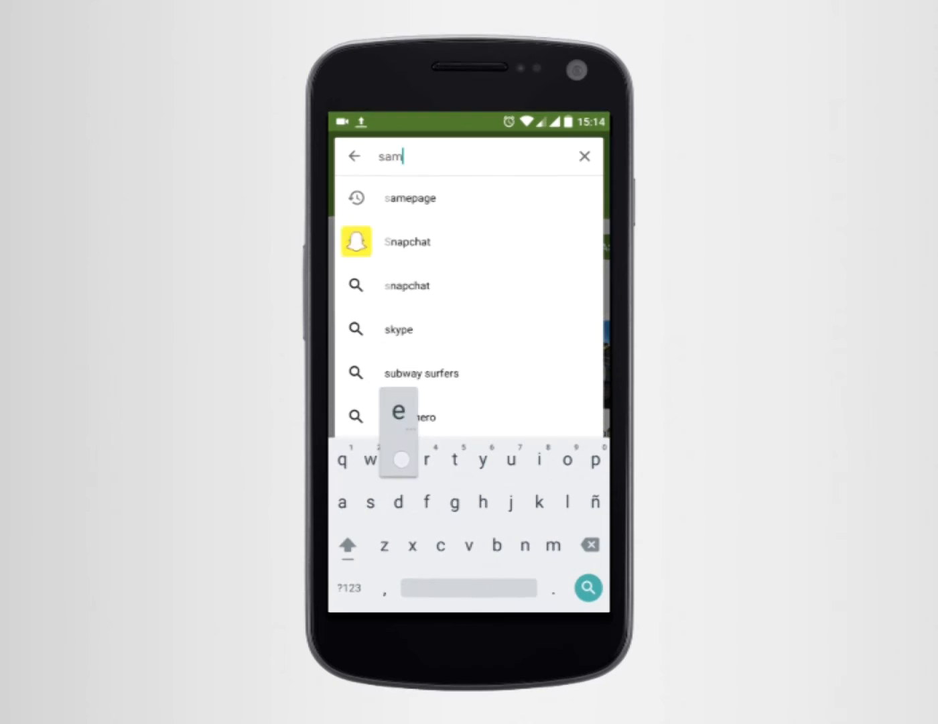
type("epage")
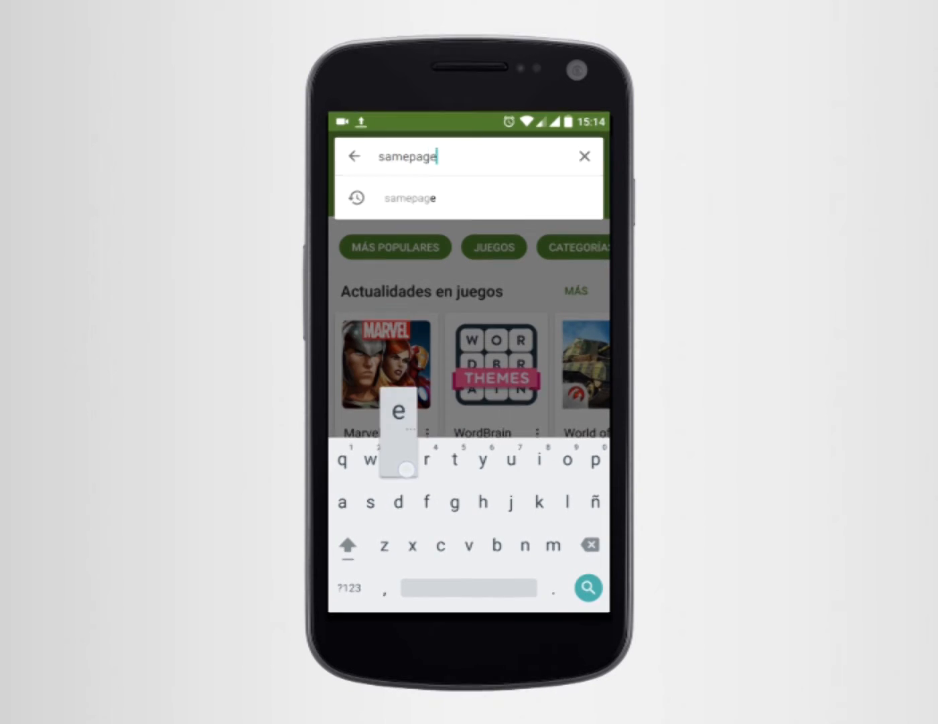
key("Return")
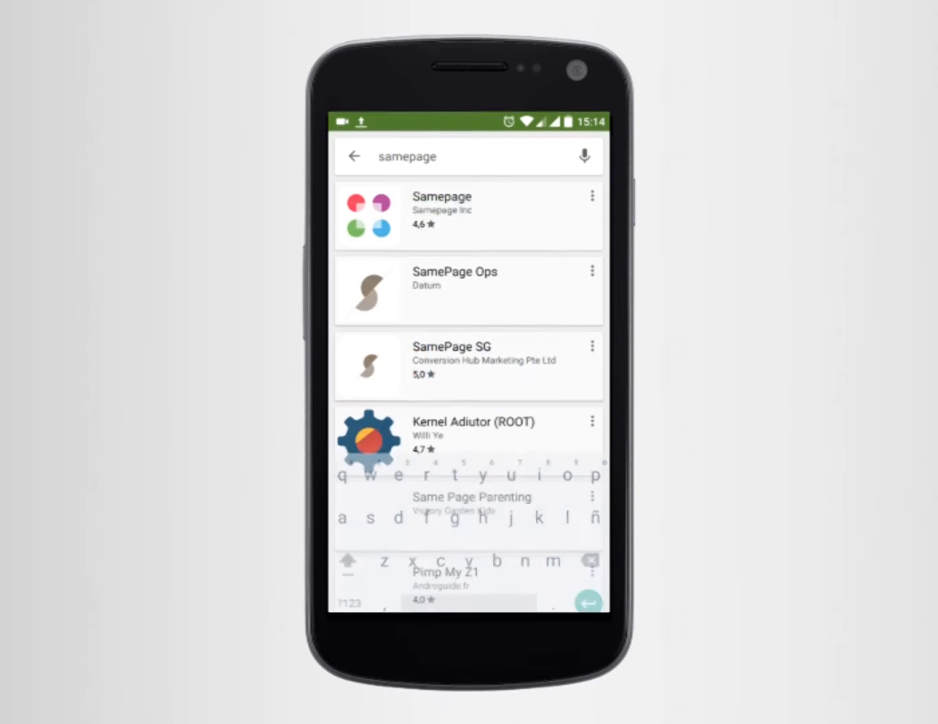
left_click(434, 212)
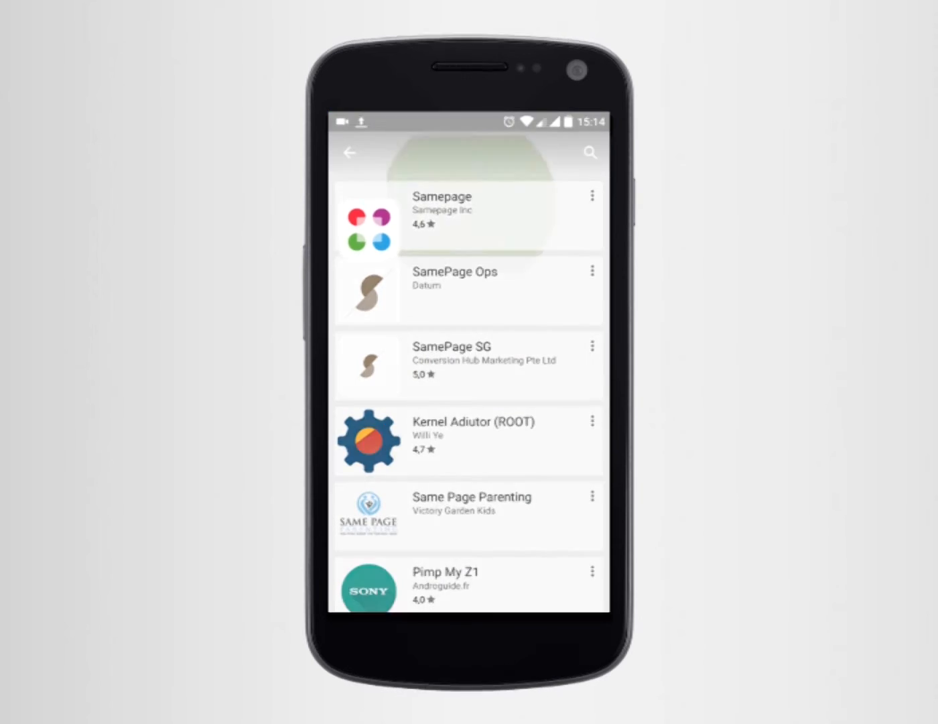
left_click(563, 332)
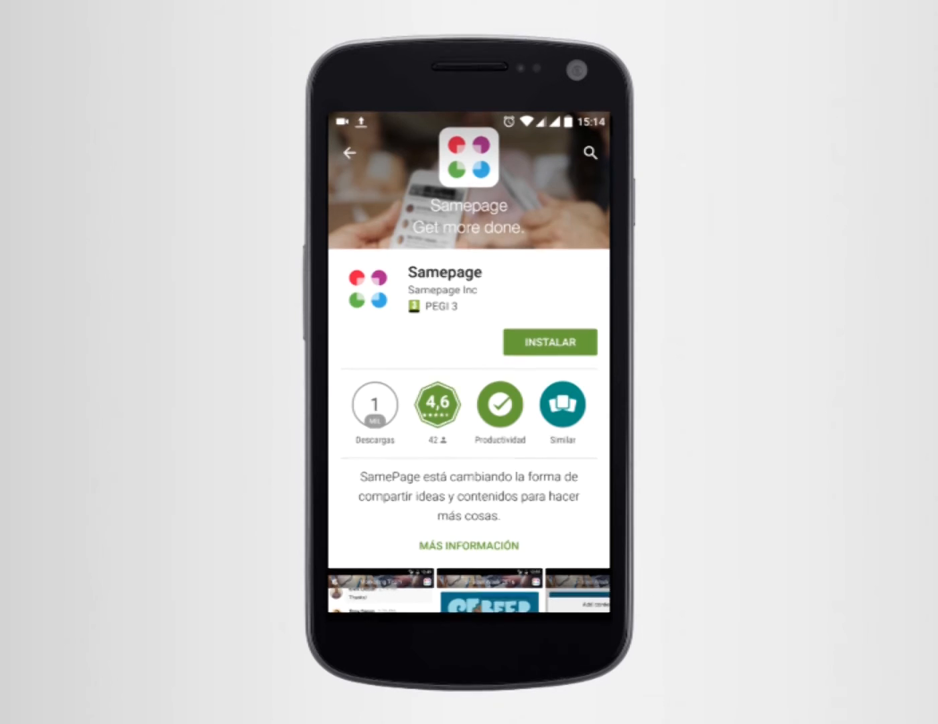
left_click(536, 461)
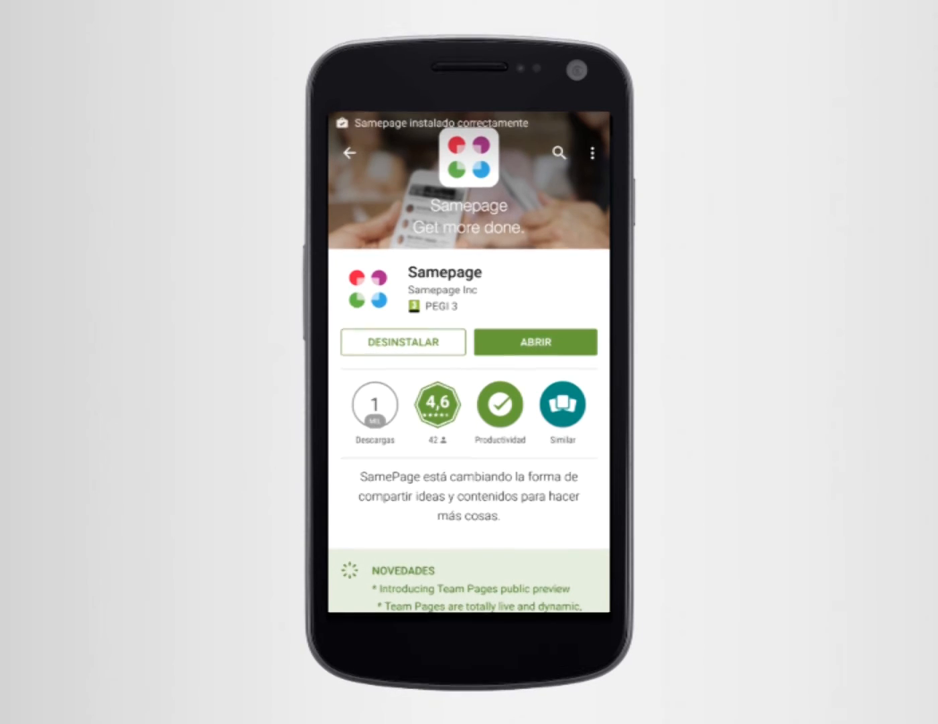
Back out of the store to the phone's home screen
left_click(349, 152)
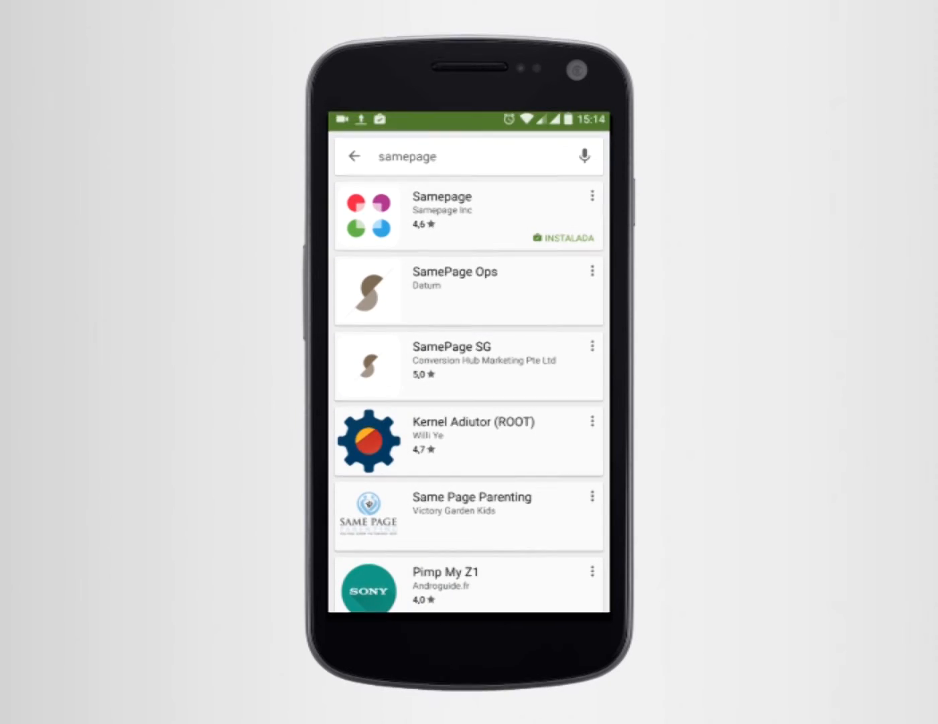
left_click(355, 156)
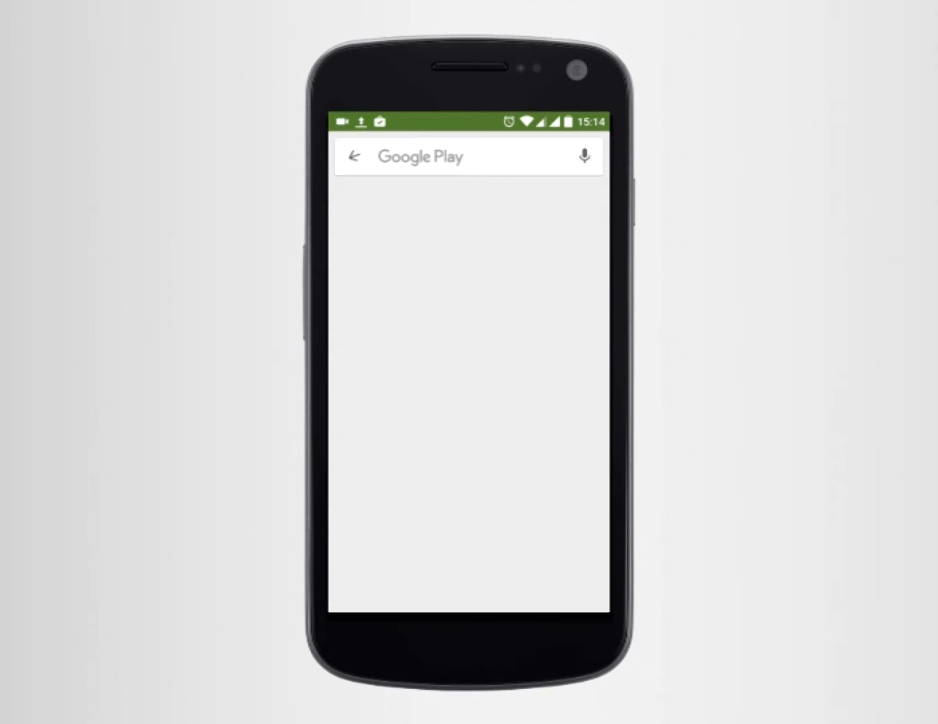
key("Home")
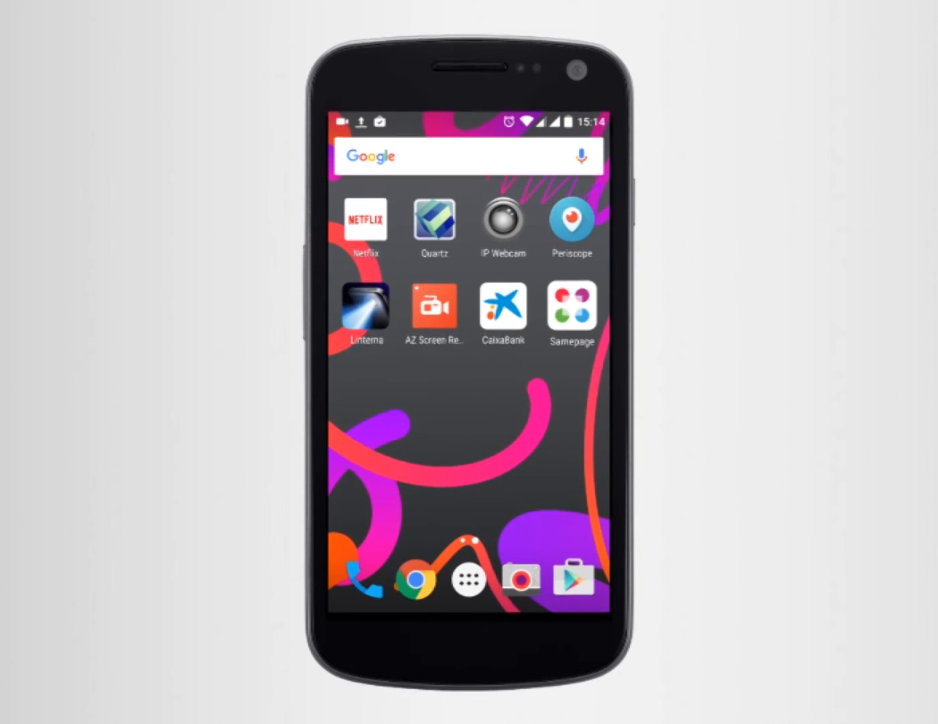
Launch Samepage on the phone and log in with the account e-mail and password
left_click(572, 307)
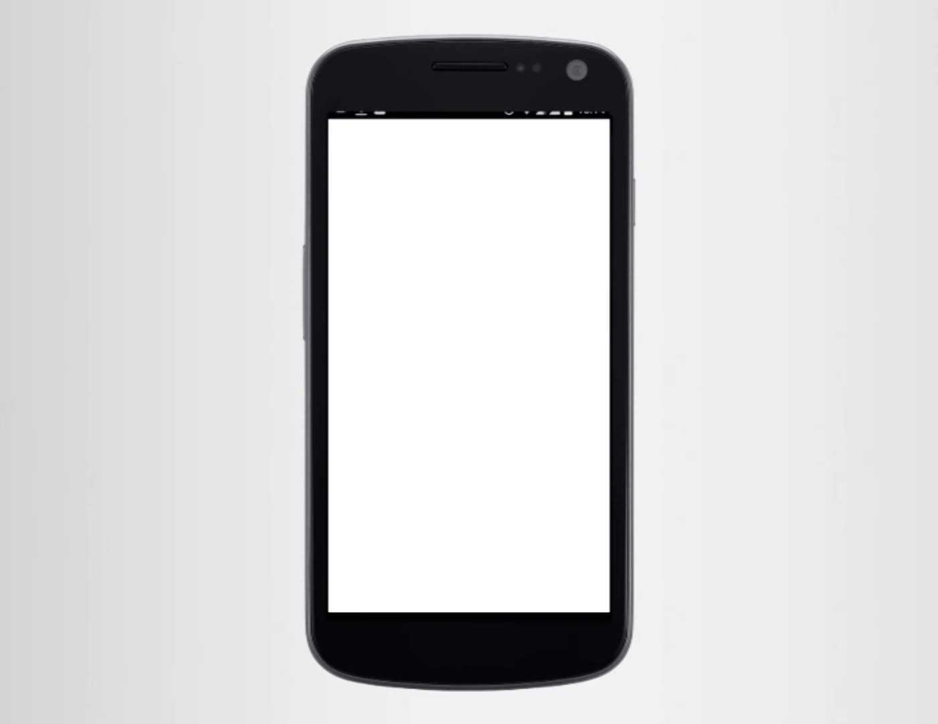
left_click(513, 340)
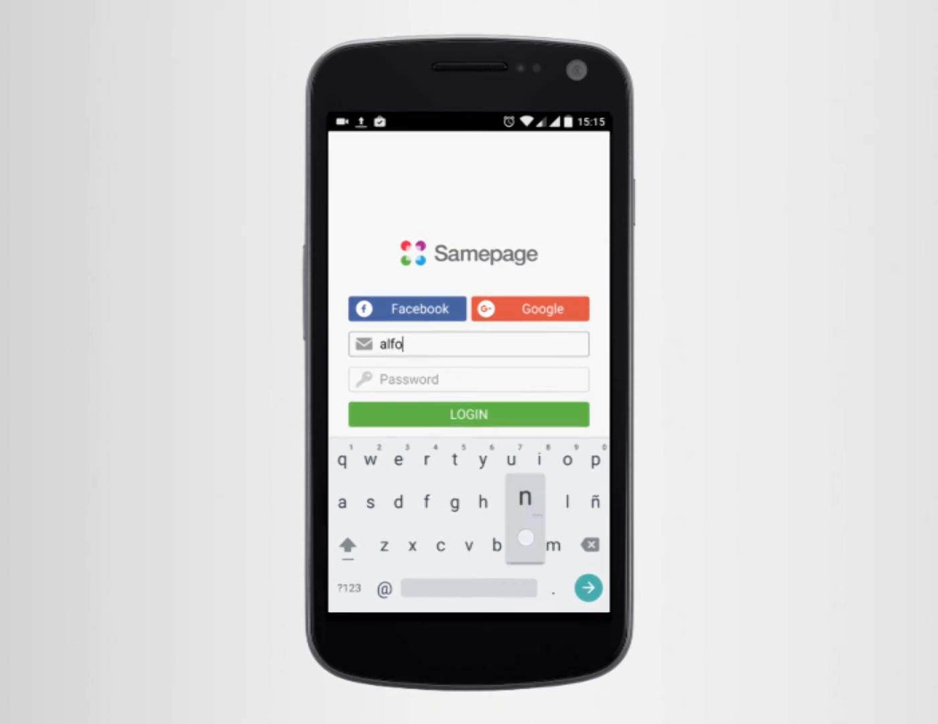
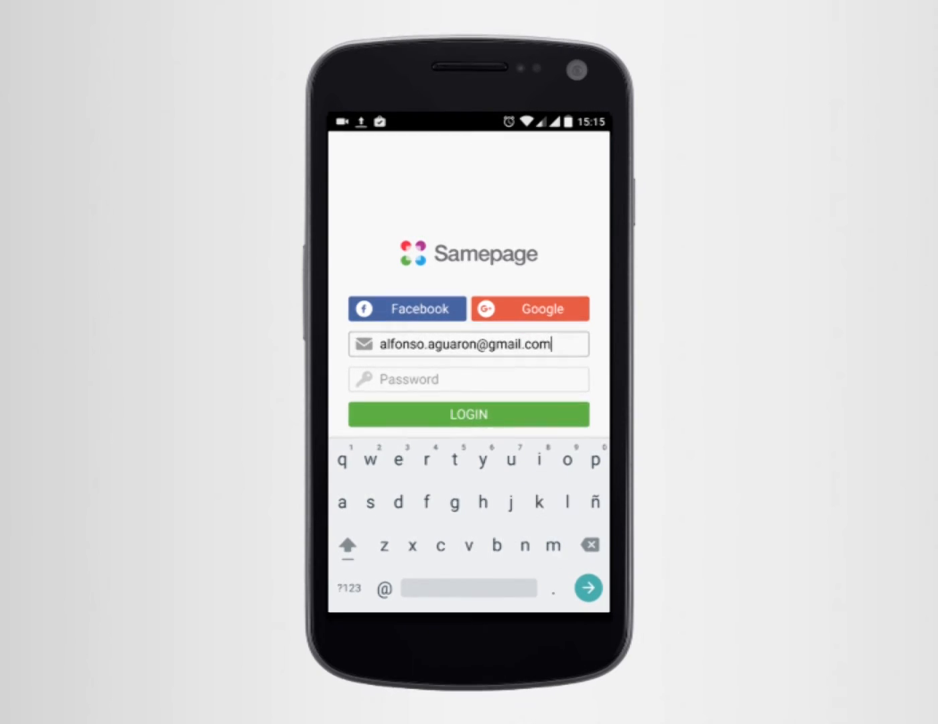
left_click(412, 377)
left_click(468, 414)
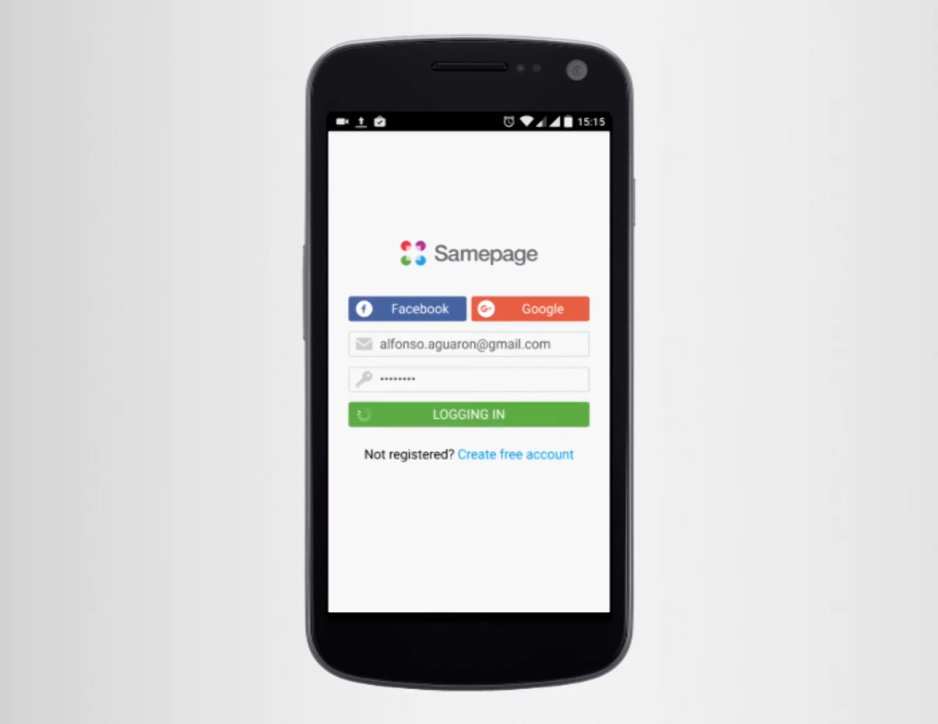
left_click(421, 217)
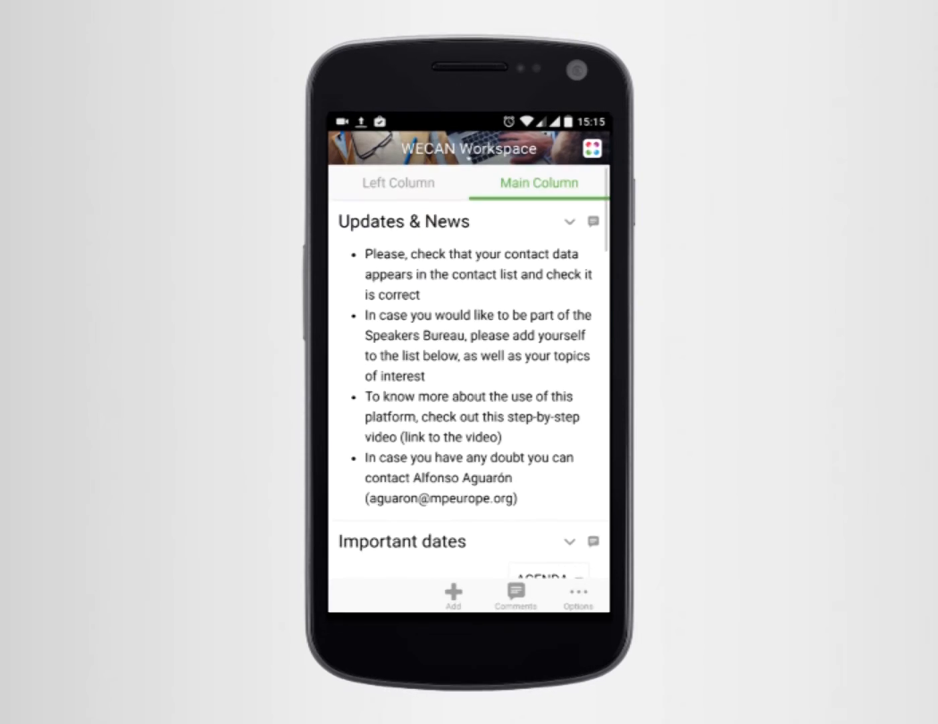
Switch between the Left and Main Column tabs and scroll through the news and important dates
left_click(409, 183)
left_click(546, 184)
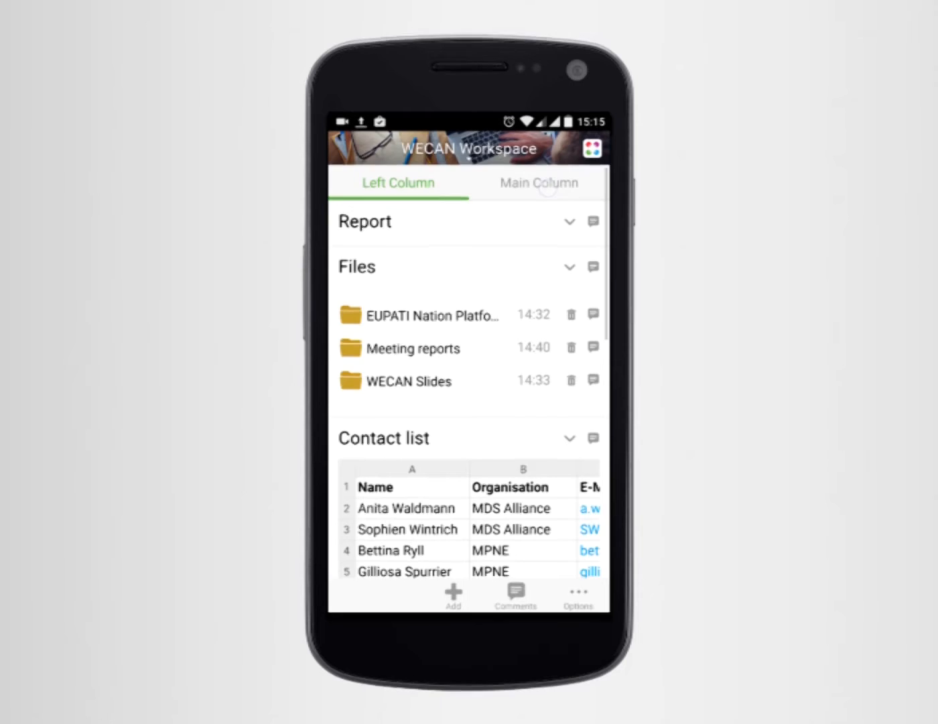
scroll(388, 275, "down", 5)
scroll(389, 275, "down", 5)
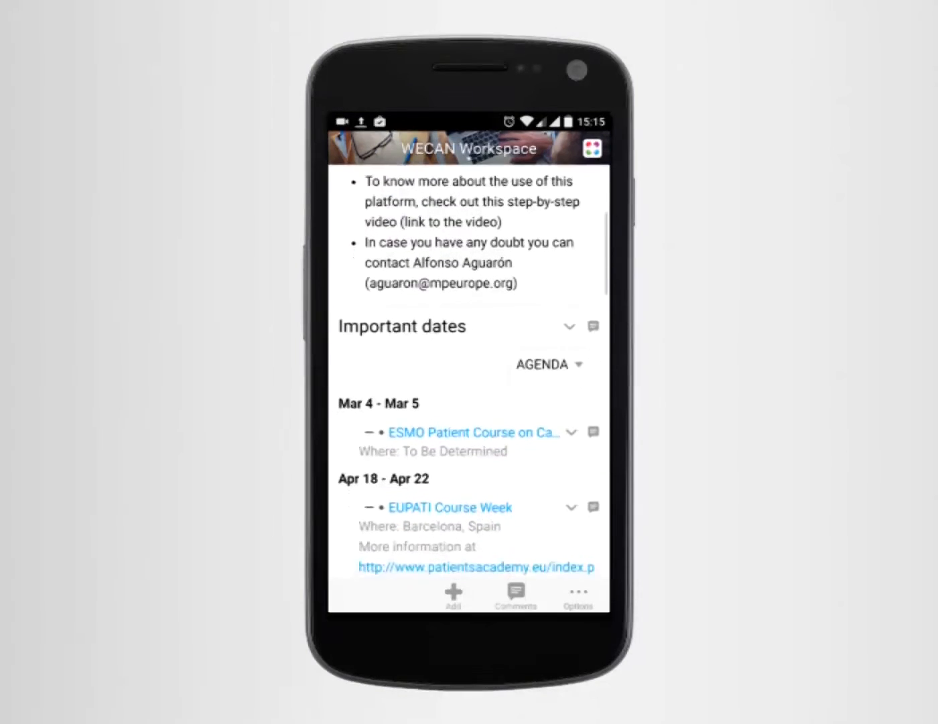
scroll(401, 276, "down", 5)
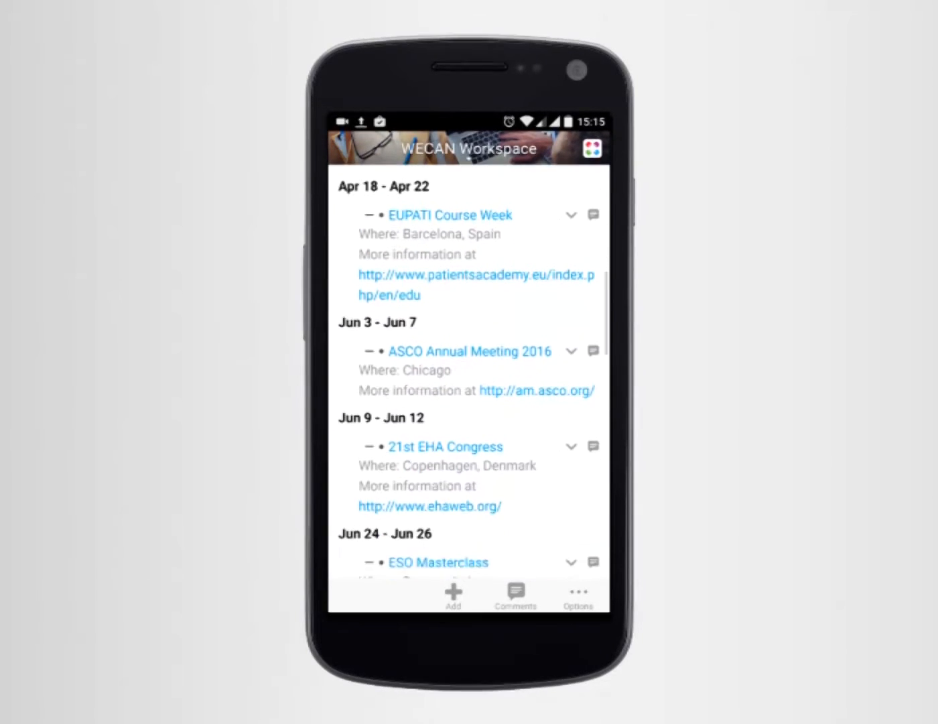
scroll(427, 404, "down", 10)
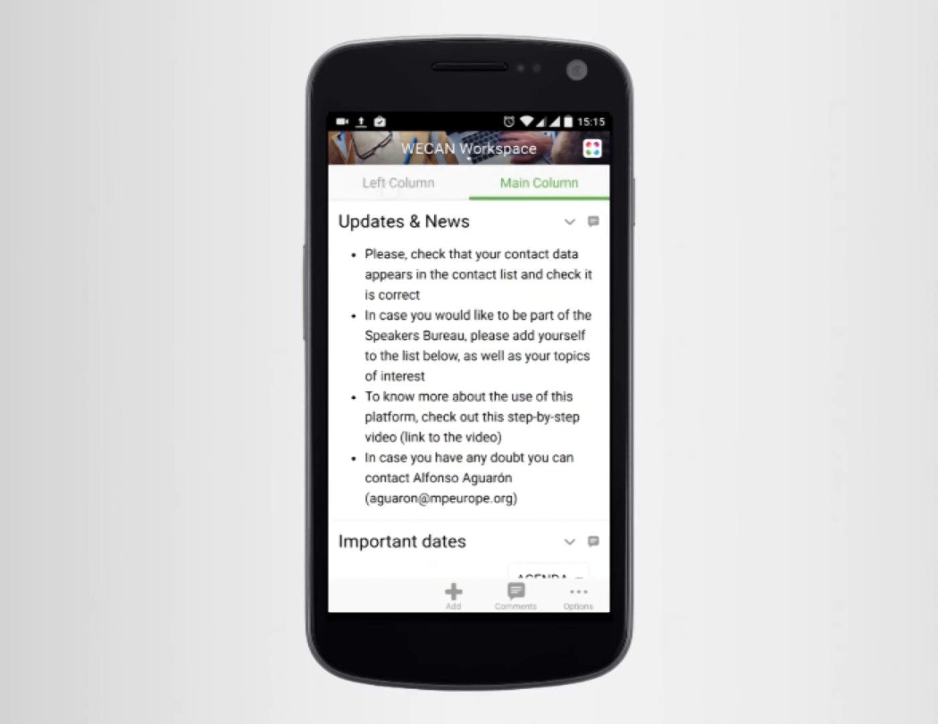
scroll(470, 372, "down", 1)
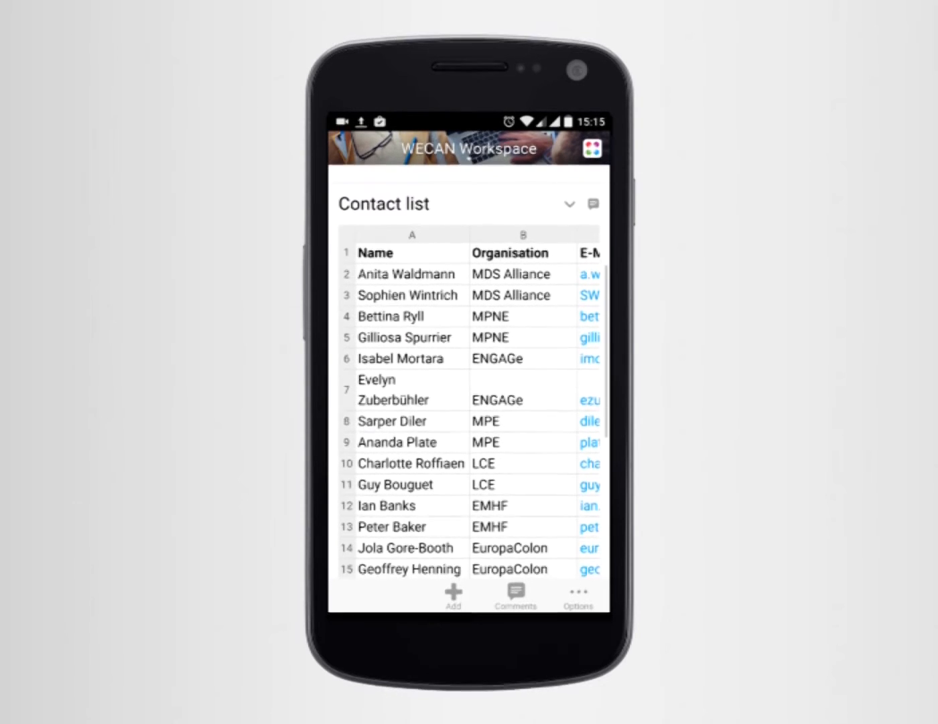
scroll(373, 327, "down", 3)
Scroll the contact list and open the EUPATI Nation Platform Files folder
left_click_drag(483, 407, 539, 383)
left_click_drag(442, 361, 448, 529)
left_click_drag(417, 181, 417, 316)
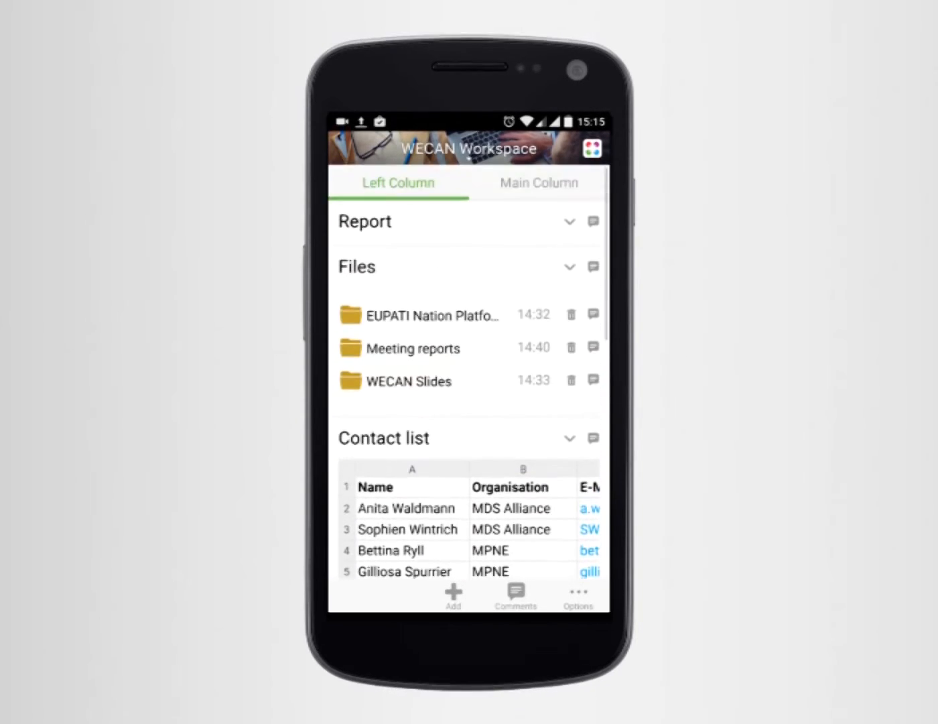
left_click(433, 316)
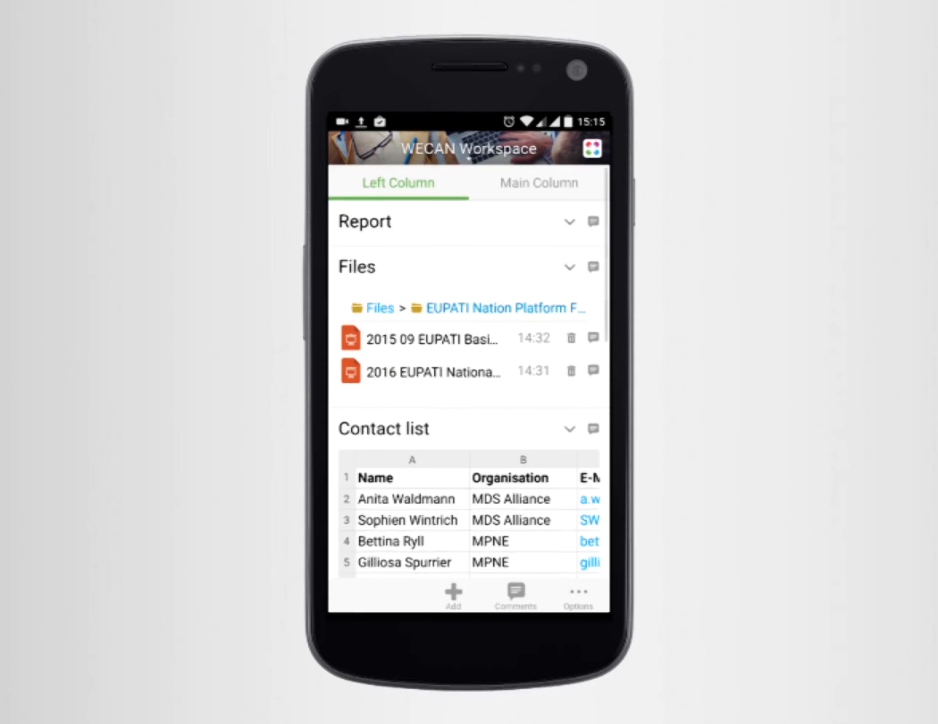
Open the 2016 EUPATI pptx, swipe to the 'What will EUPATI do?' slide, and zoom in to read it
left_click(429, 370)
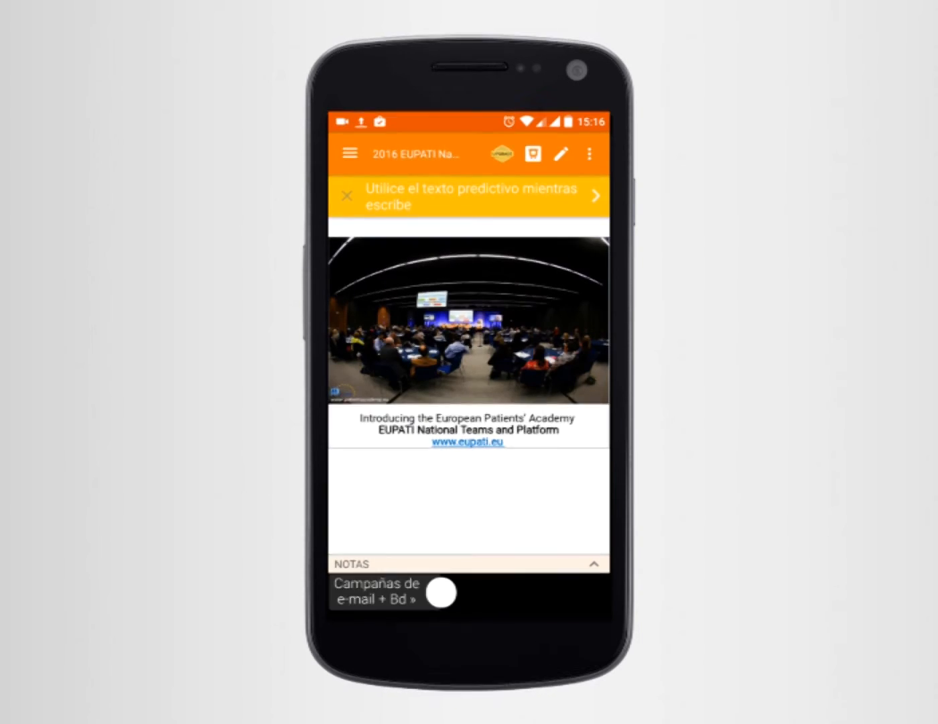
left_click_drag(535, 355, 368, 356)
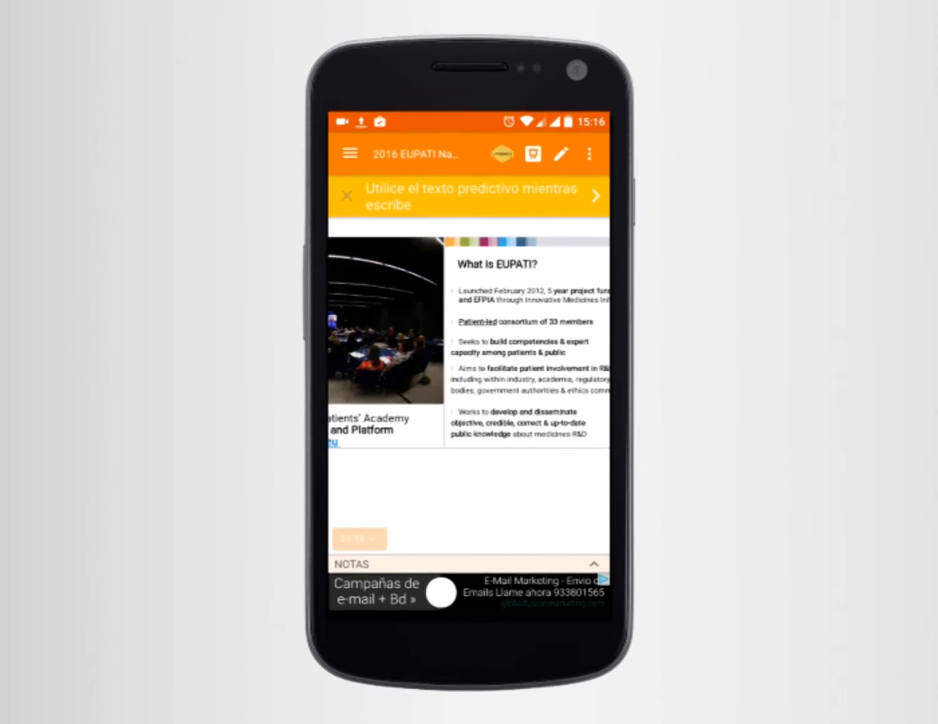
left_click_drag(461, 376, 375, 377)
scroll(464, 368, "up", 1)
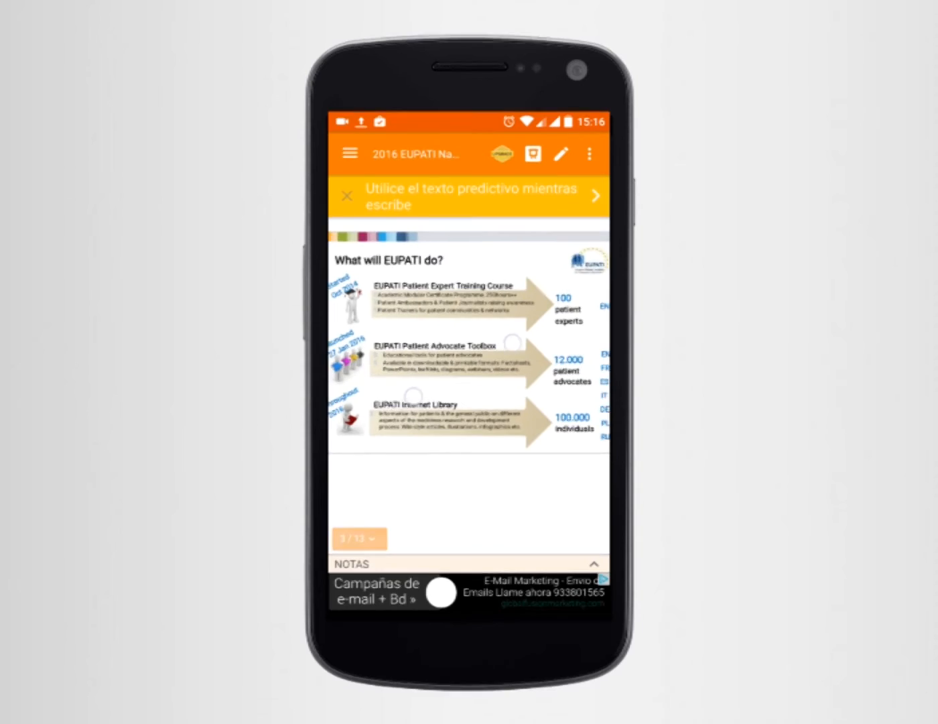
scroll(464, 368, "up", 5)
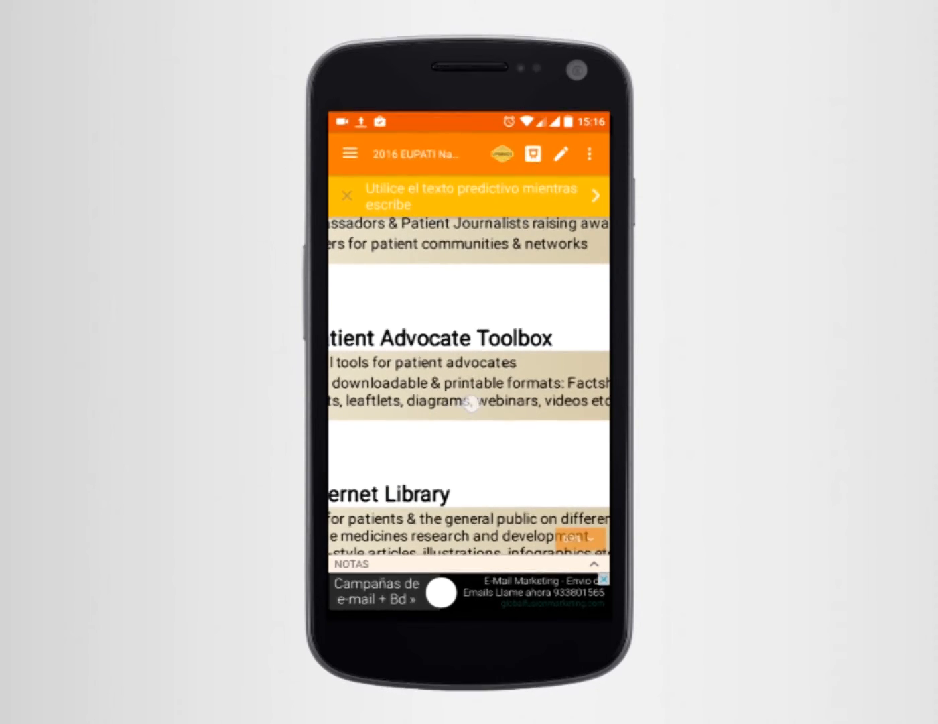
left_click_drag(394, 373, 544, 358)
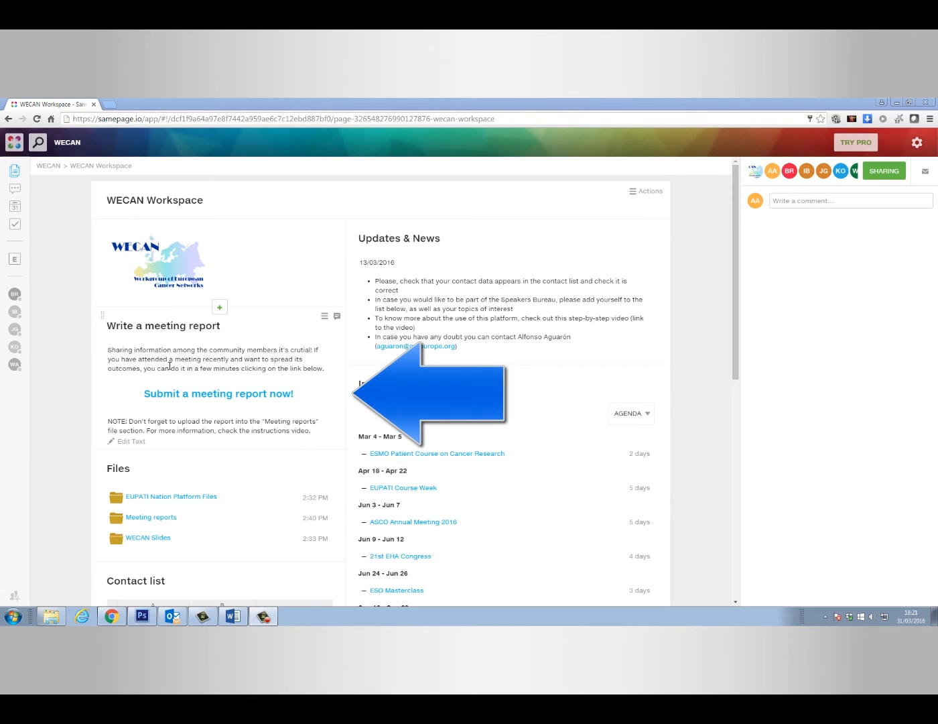
left_click(198, 402)
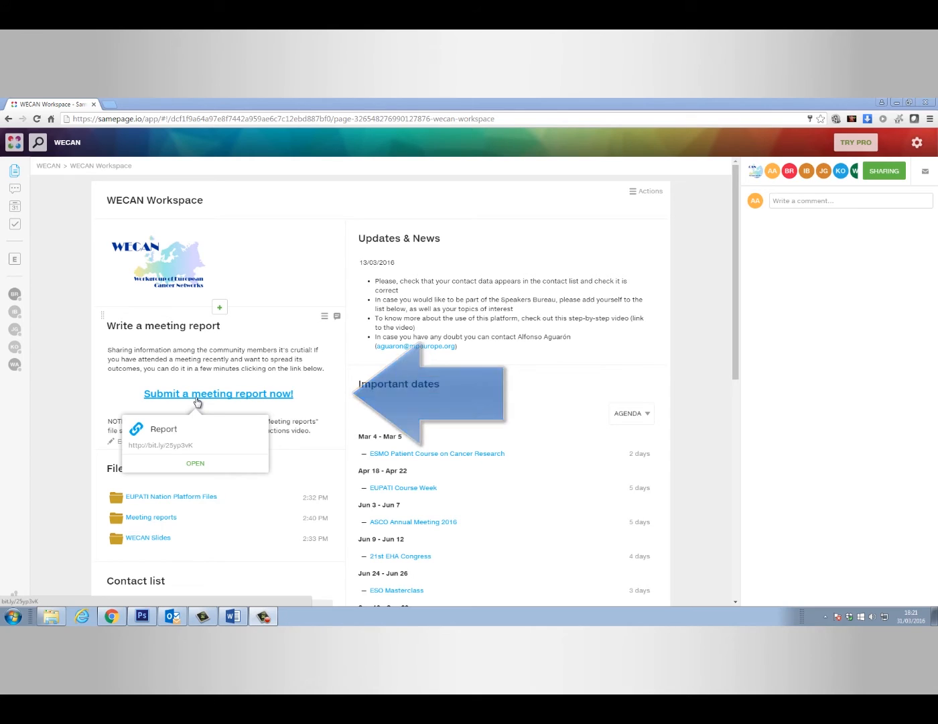
left_click(198, 403)
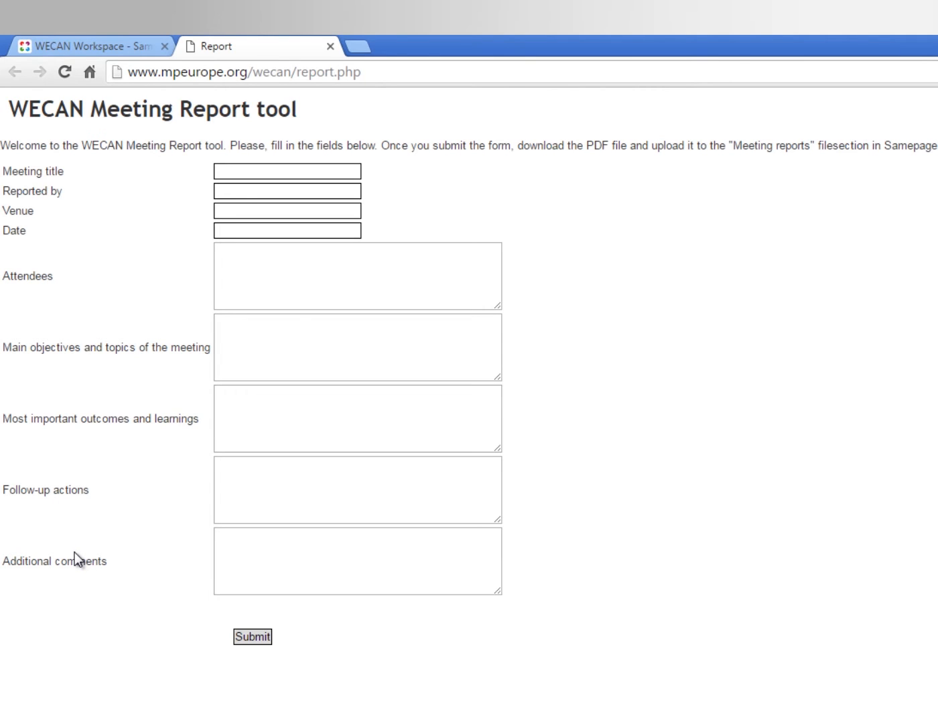
Fill in title '1st WECAN Meeting', the reporter's name and venue Vienna, then submit the report
left_click(233, 174)
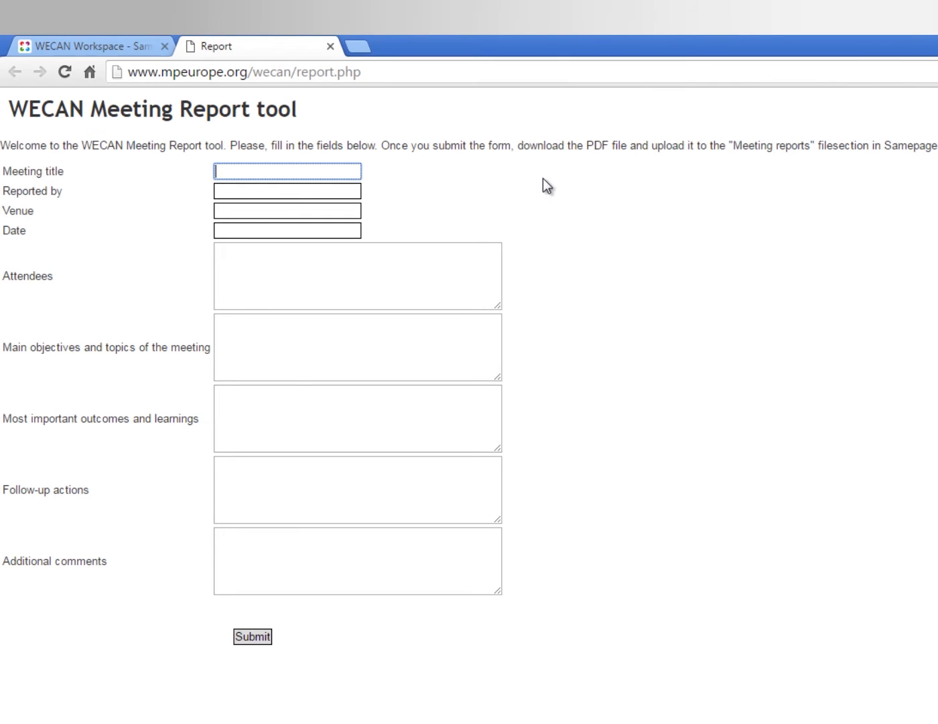
type("1")
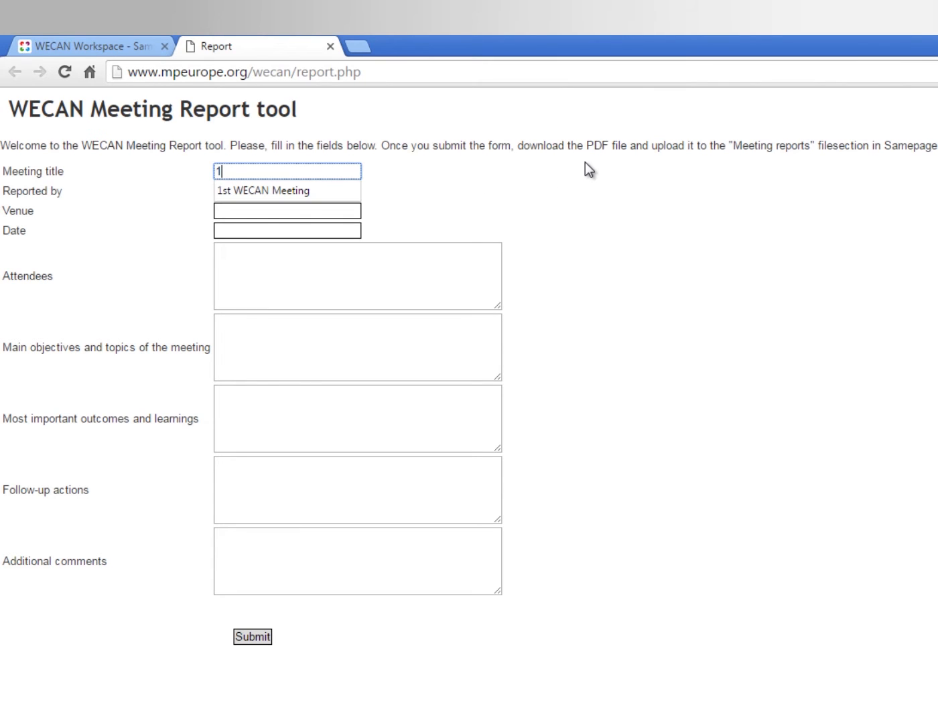
type("st WECAN Meeting")
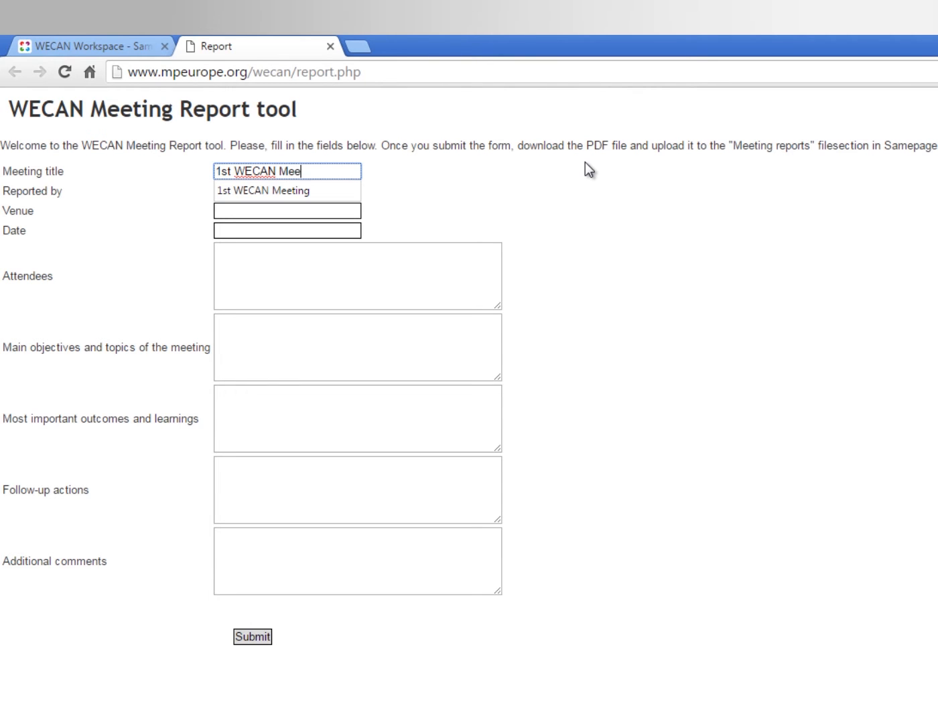
key("Tab")
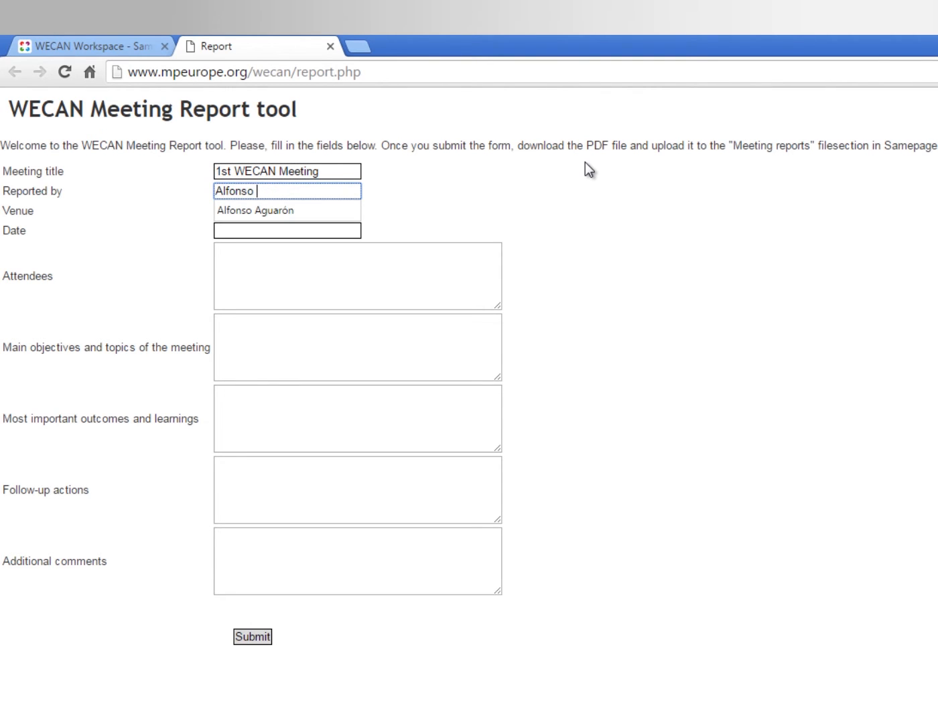
key("Tab")
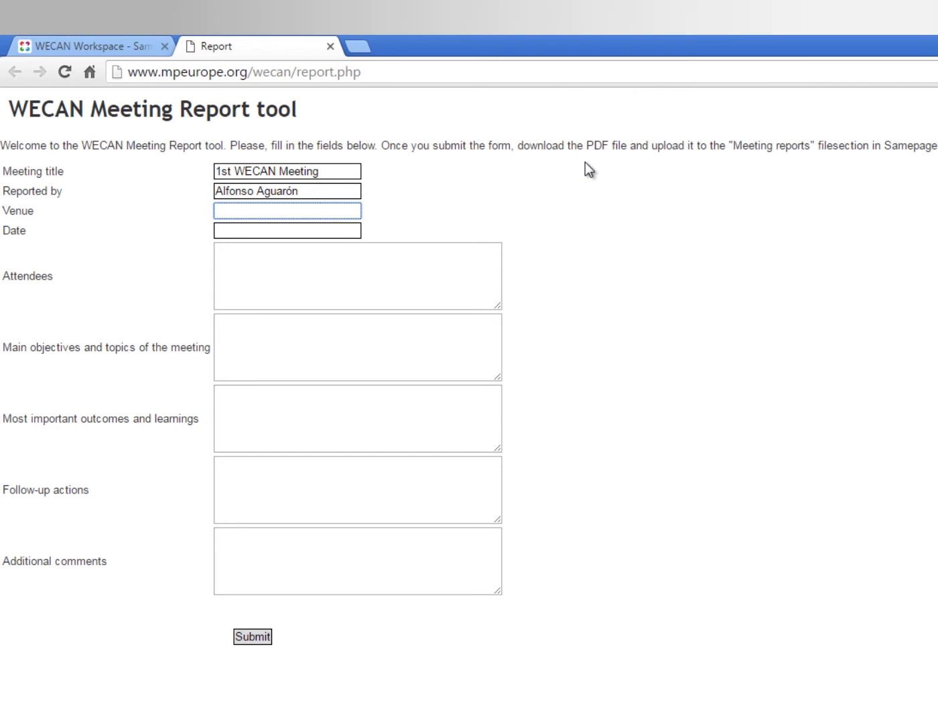
type("Vienna")
key("Tab")
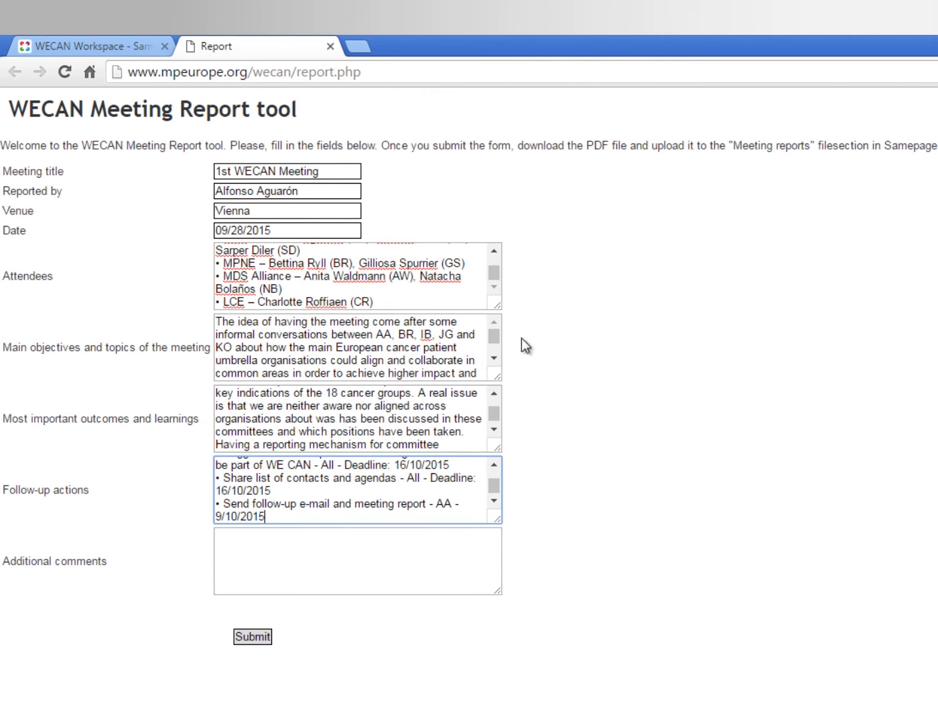
mouse_move(499, 306)
left_mouse_down()
mouse_move(497, 476)
mouse_move(503, 370)
mouse_move(490, 295)
left_mouse_up()
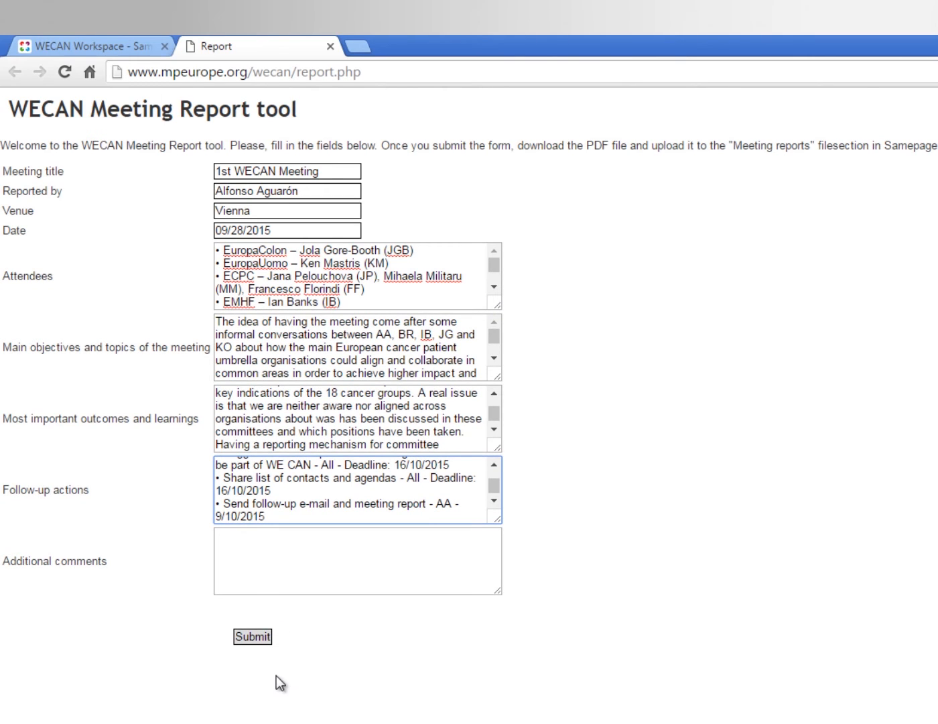
left_click(264, 638)
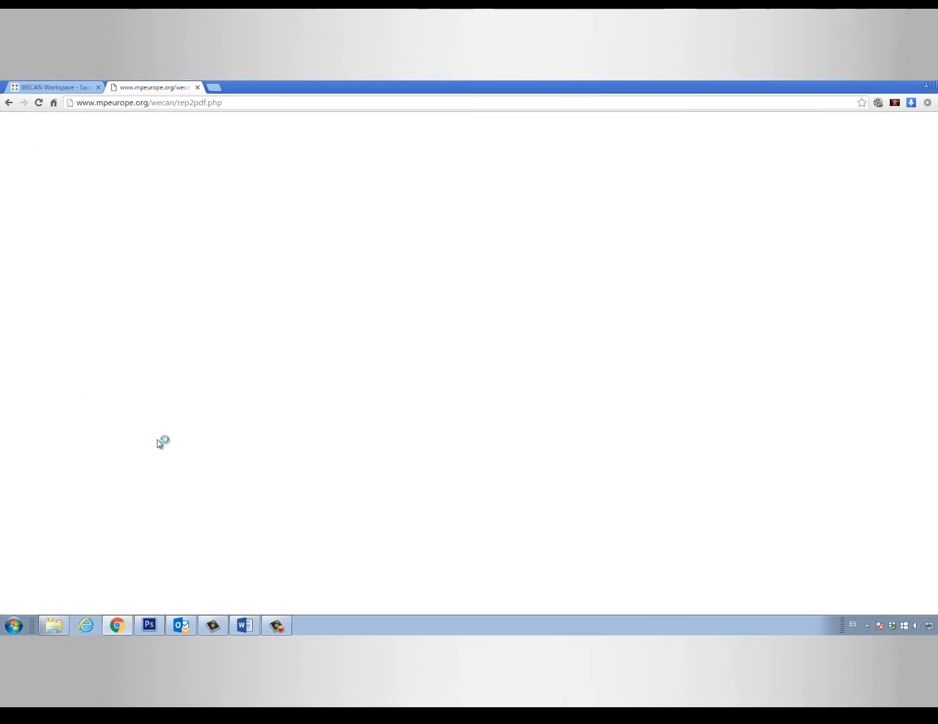
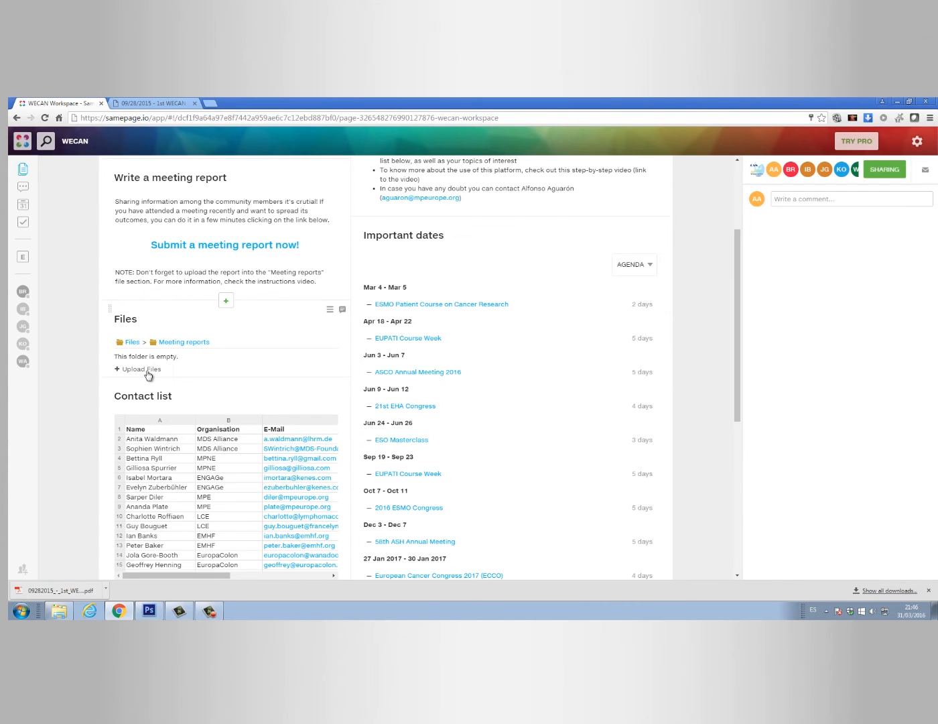
Upload the 1st WECAN meeting PDF from Downloads into Meeting reports, then go back to Files
left_click(66, 611)
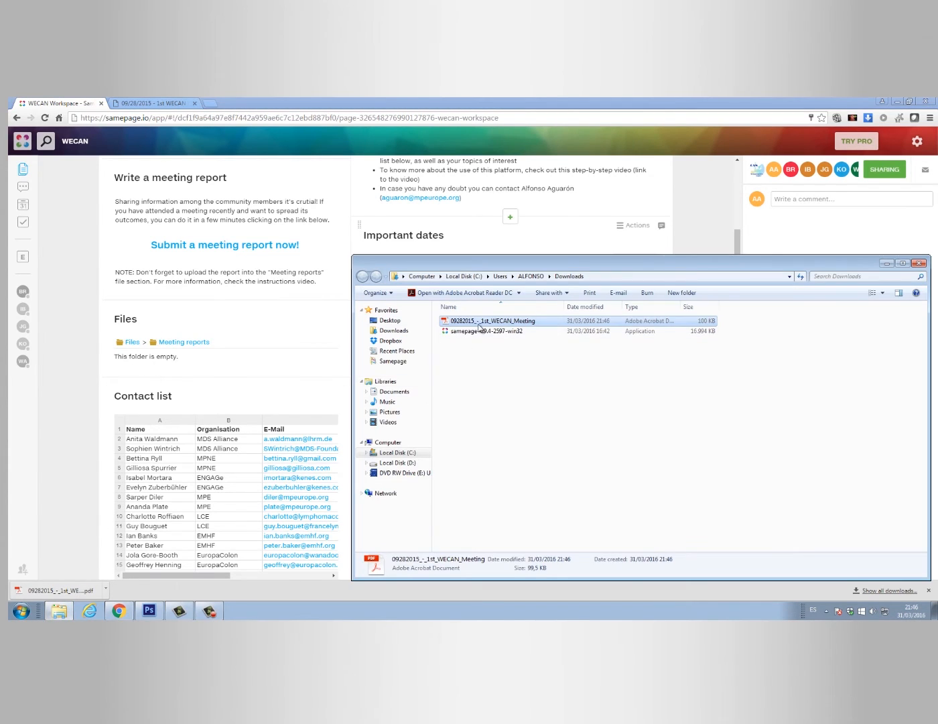
left_click_drag(481, 327, 237, 363)
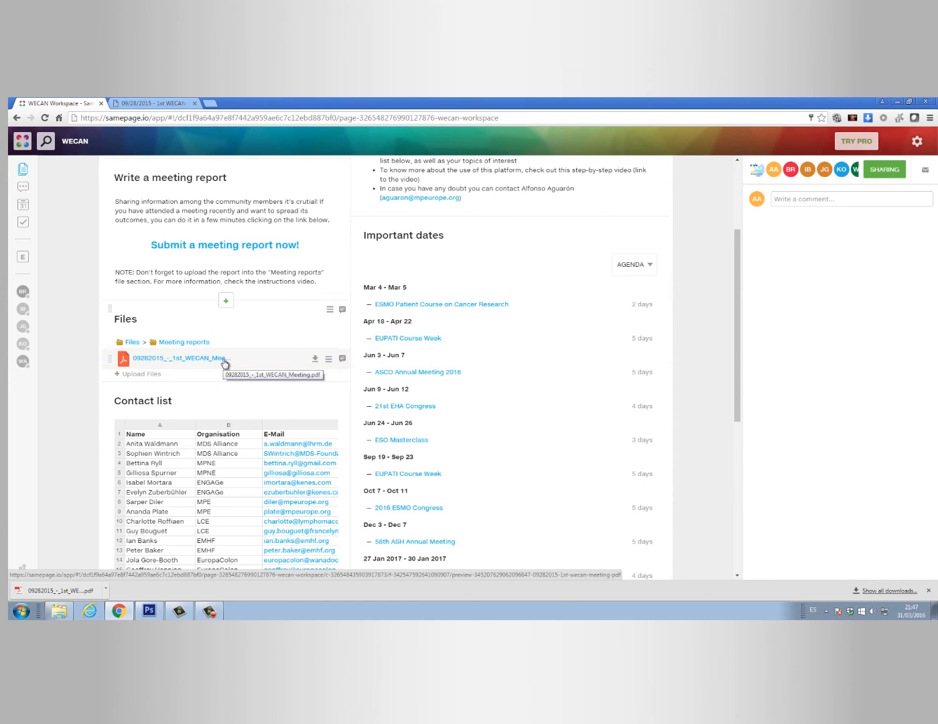
left_click(133, 342)
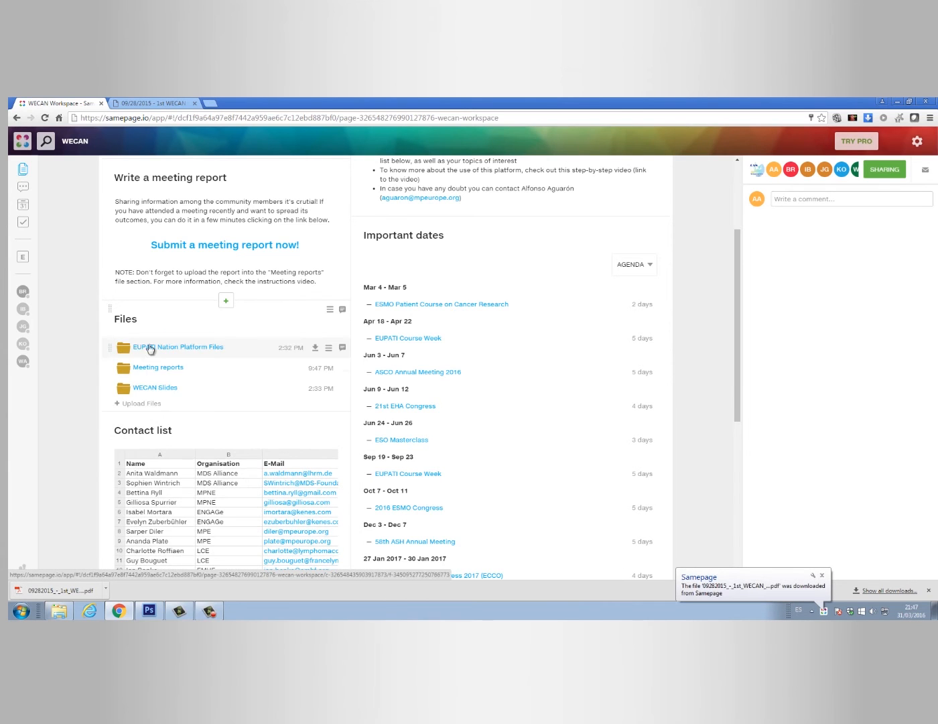
left_click(194, 353)
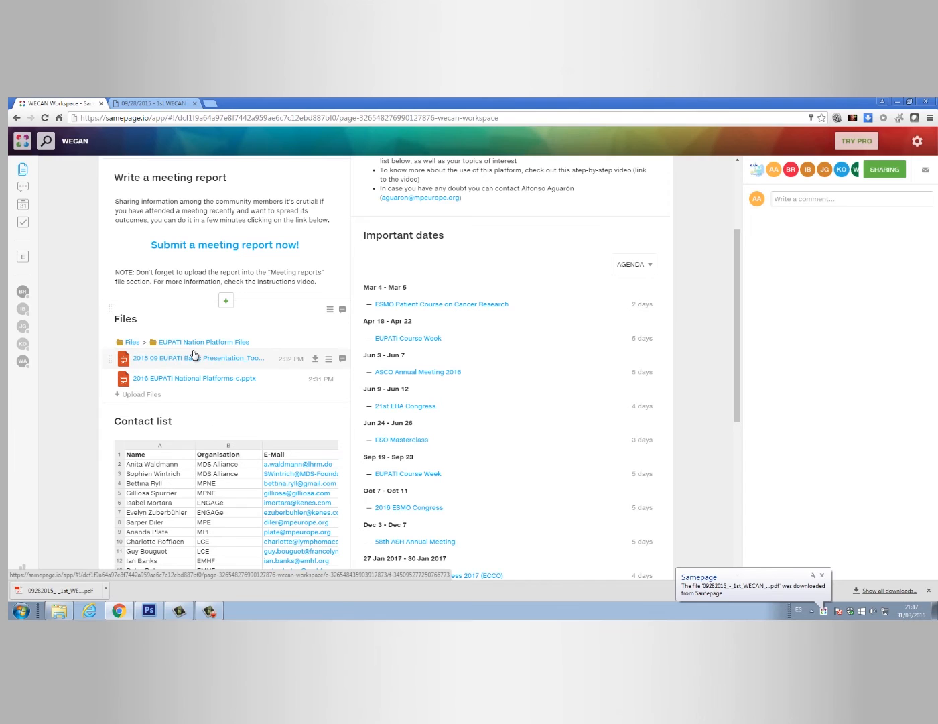
left_click(331, 312)
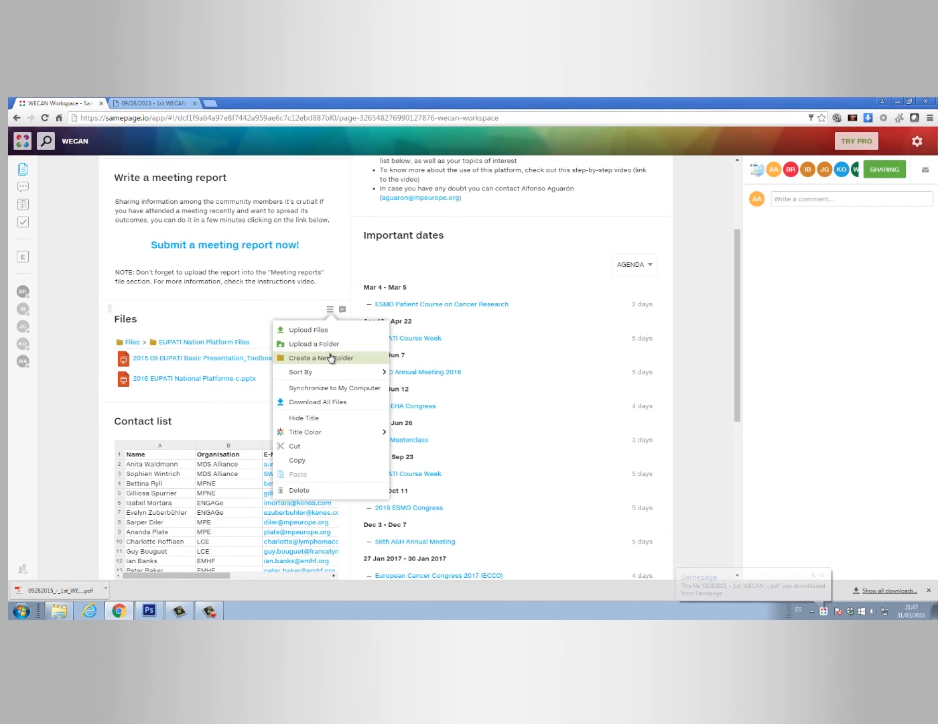
left_click(132, 342)
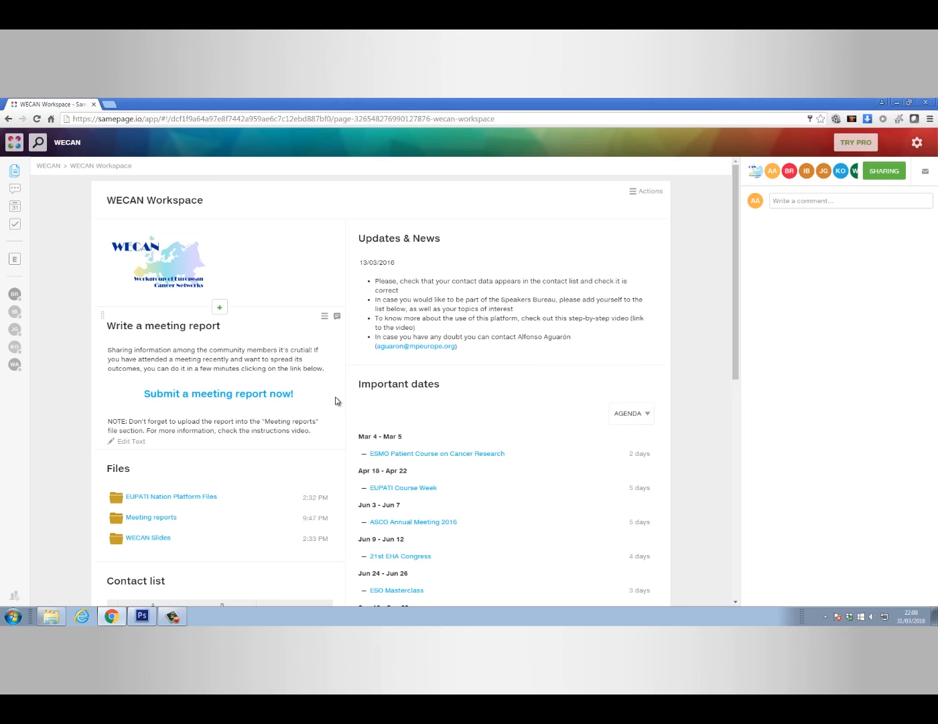
scroll(336, 401, "down", 3)
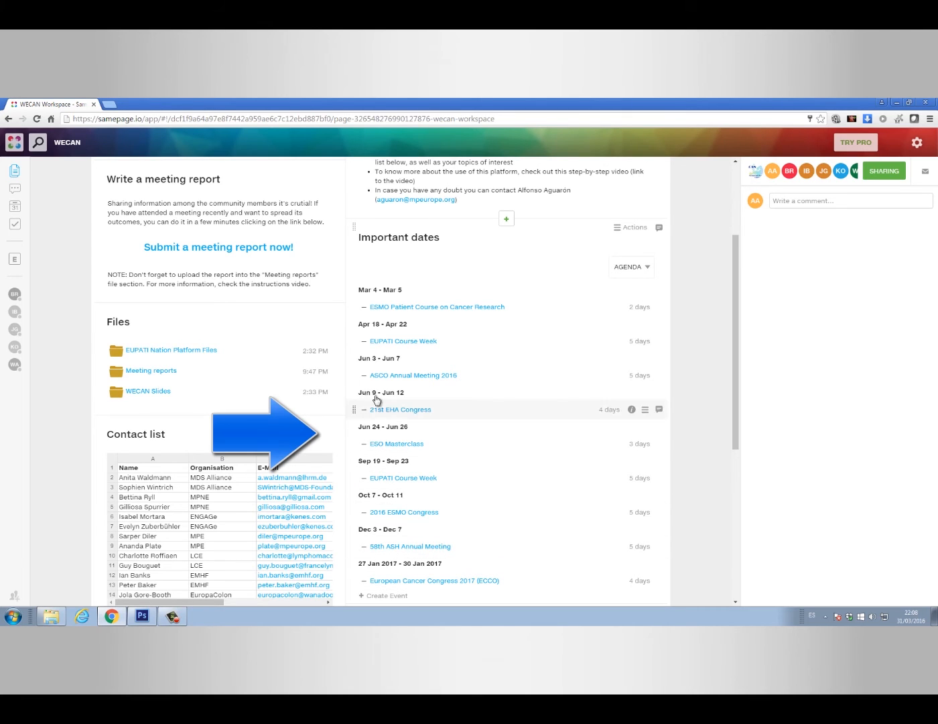
left_click(645, 275)
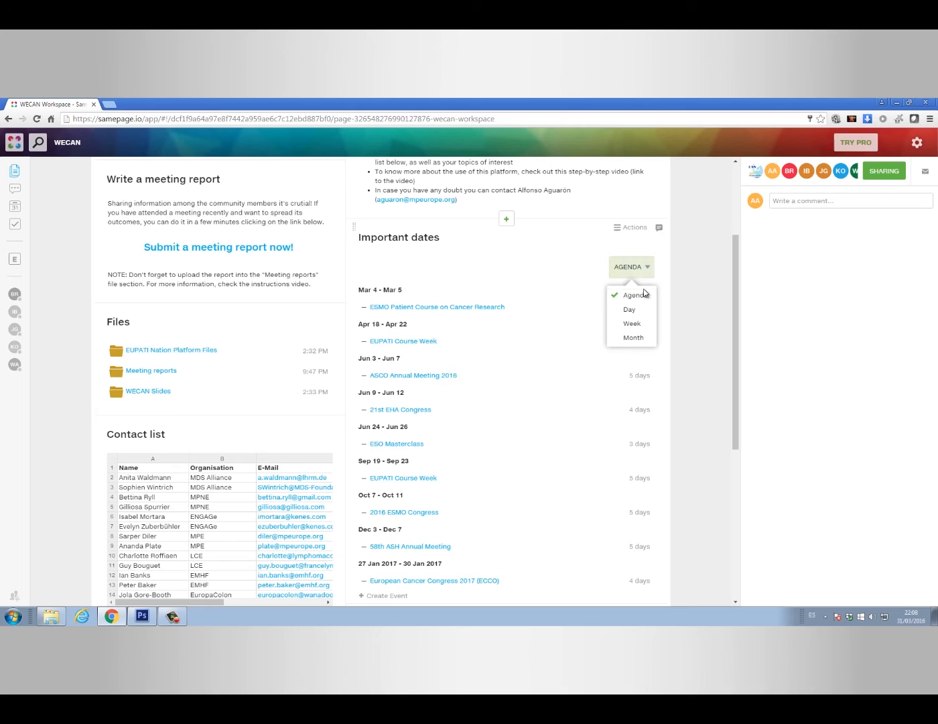
left_click(642, 310)
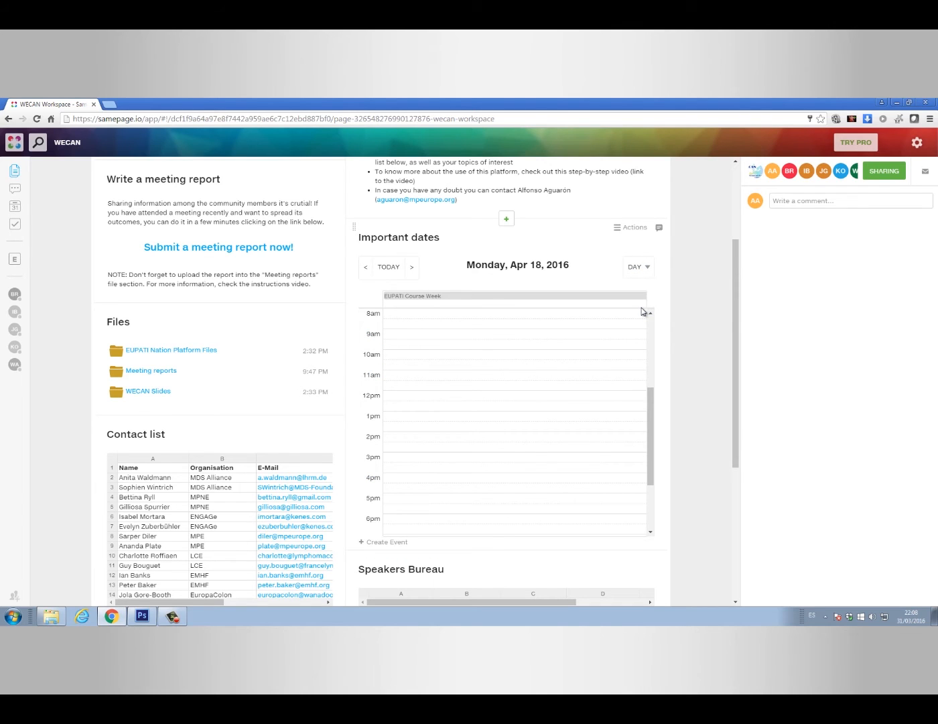
left_click(642, 270)
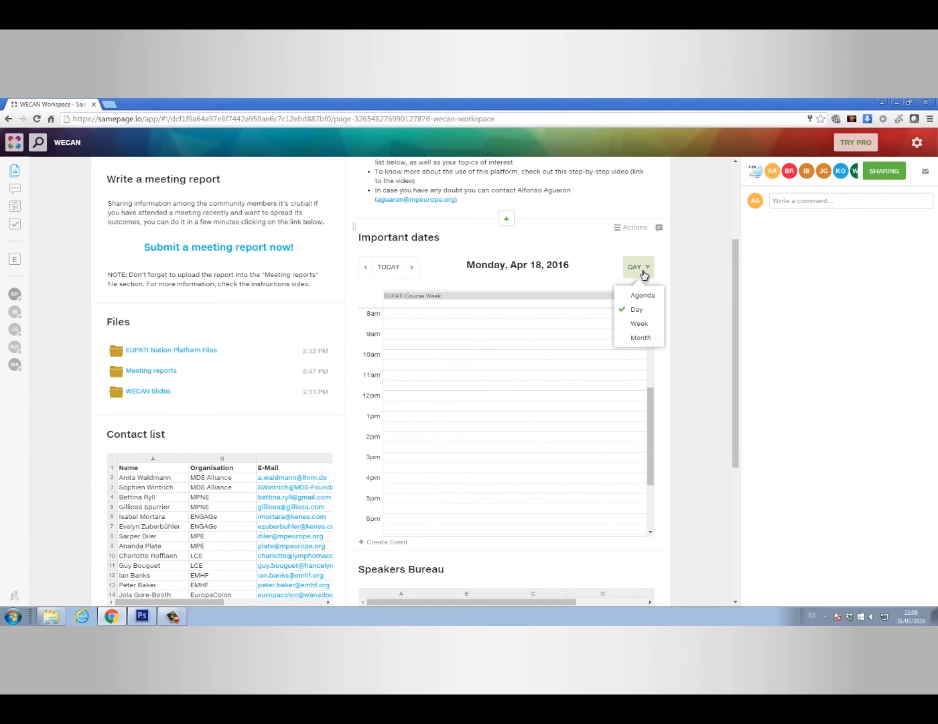
left_click(640, 324)
left_click(642, 271)
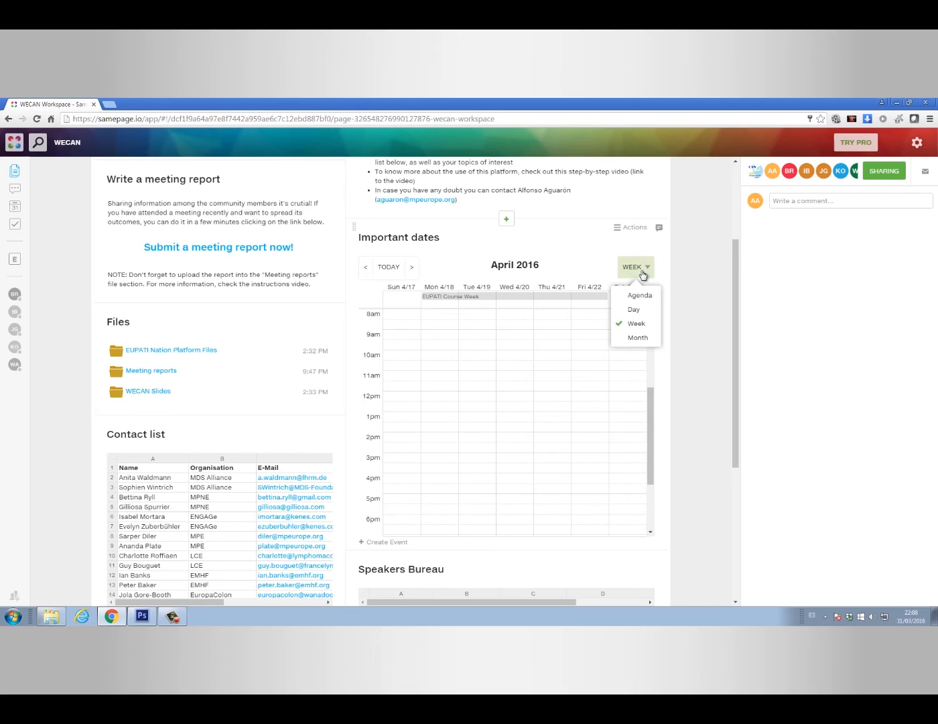
left_click(641, 337)
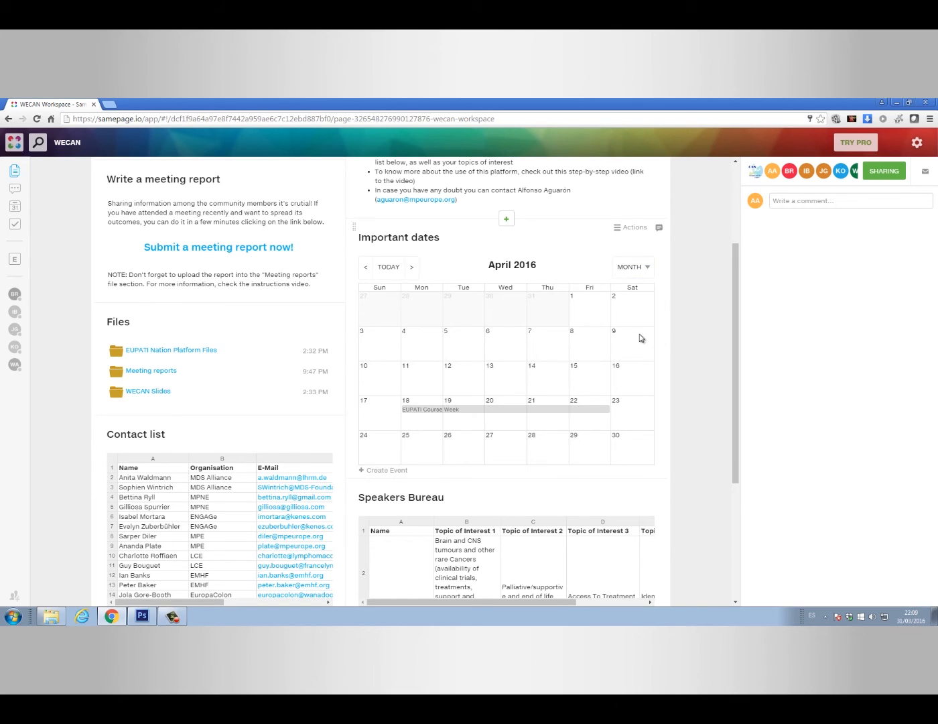
left_click(643, 273)
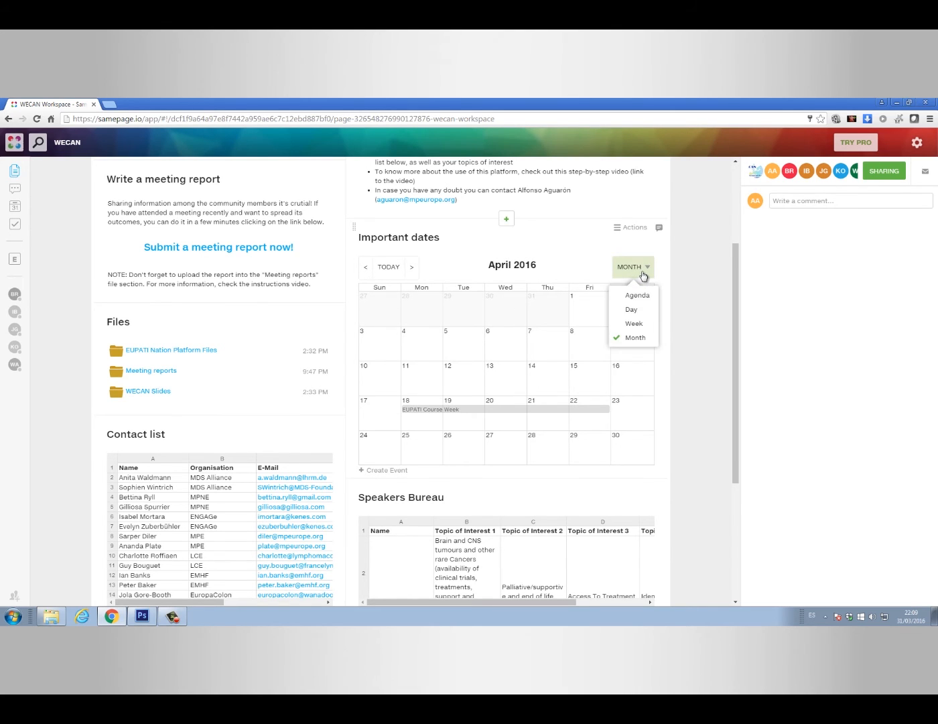
left_click(638, 296)
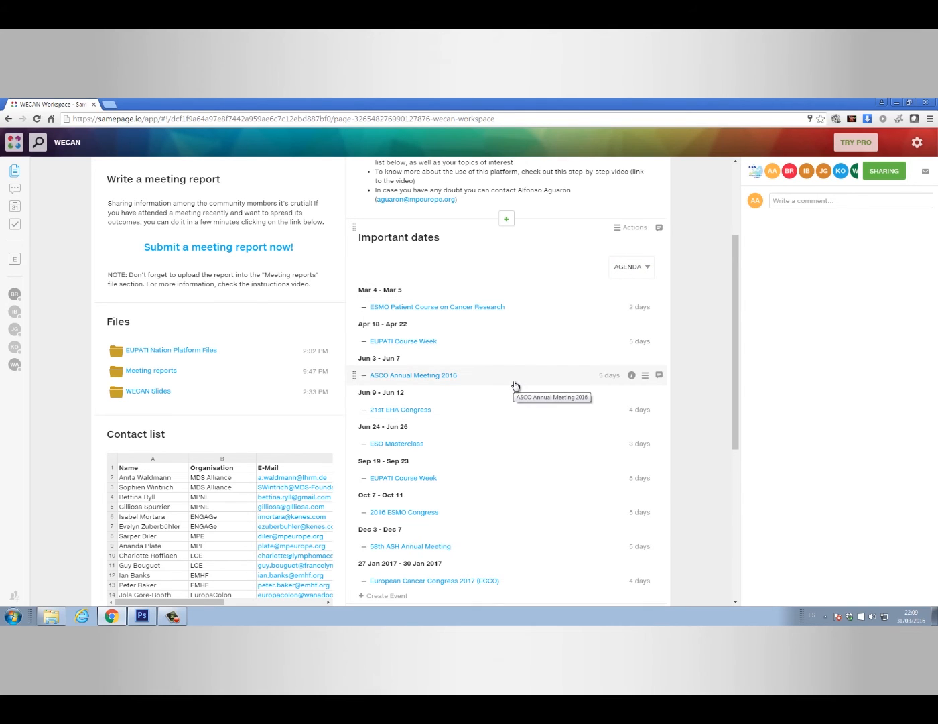
mouse_move(14, 213)
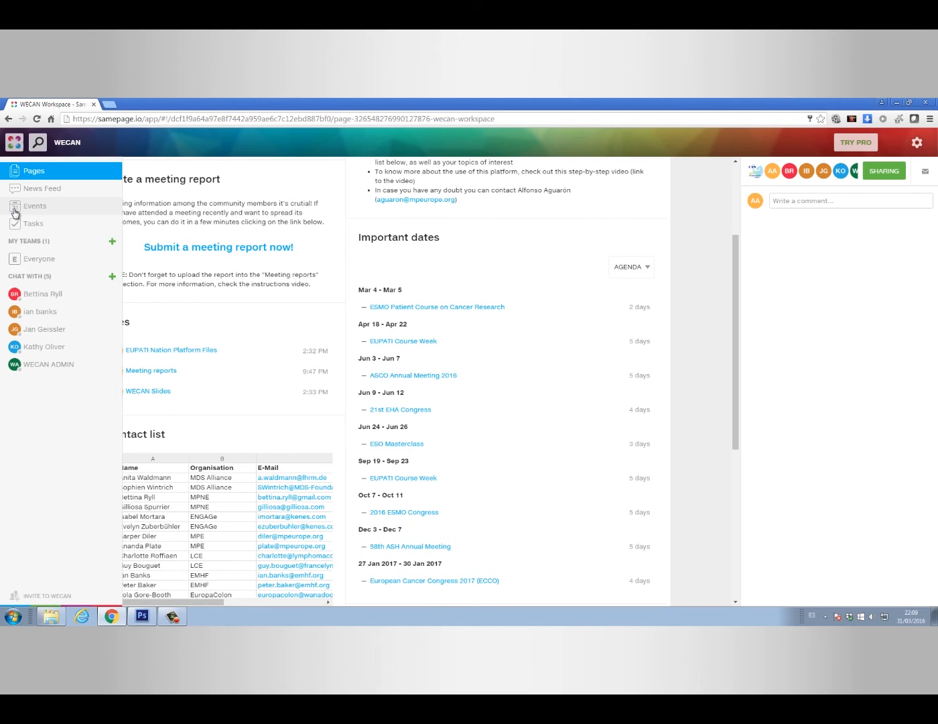
left_click(14, 213)
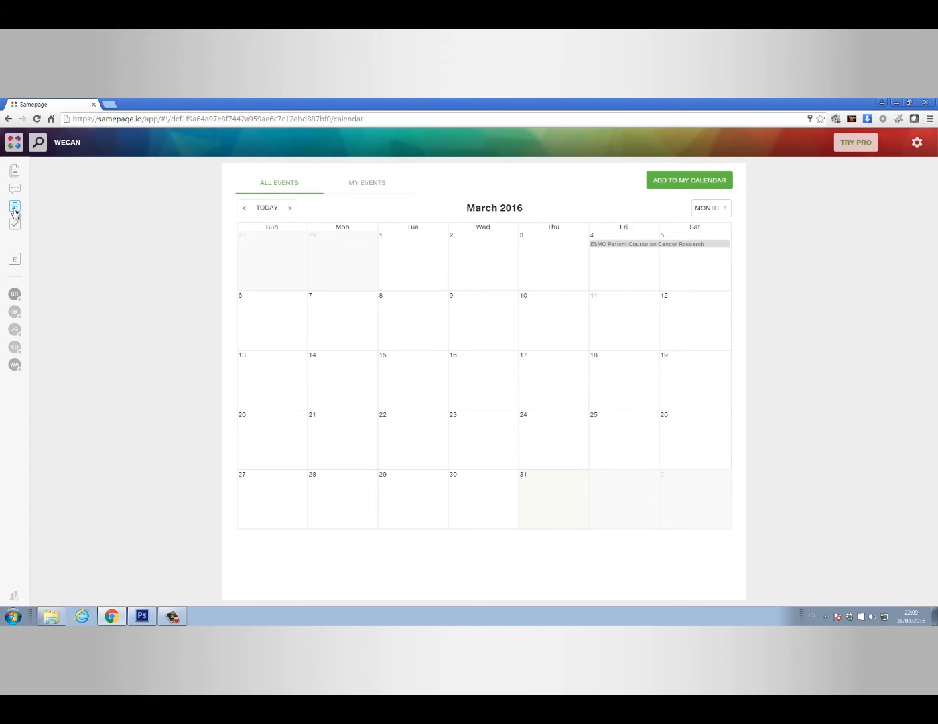
left_click(290, 208)
left_click(290, 208)
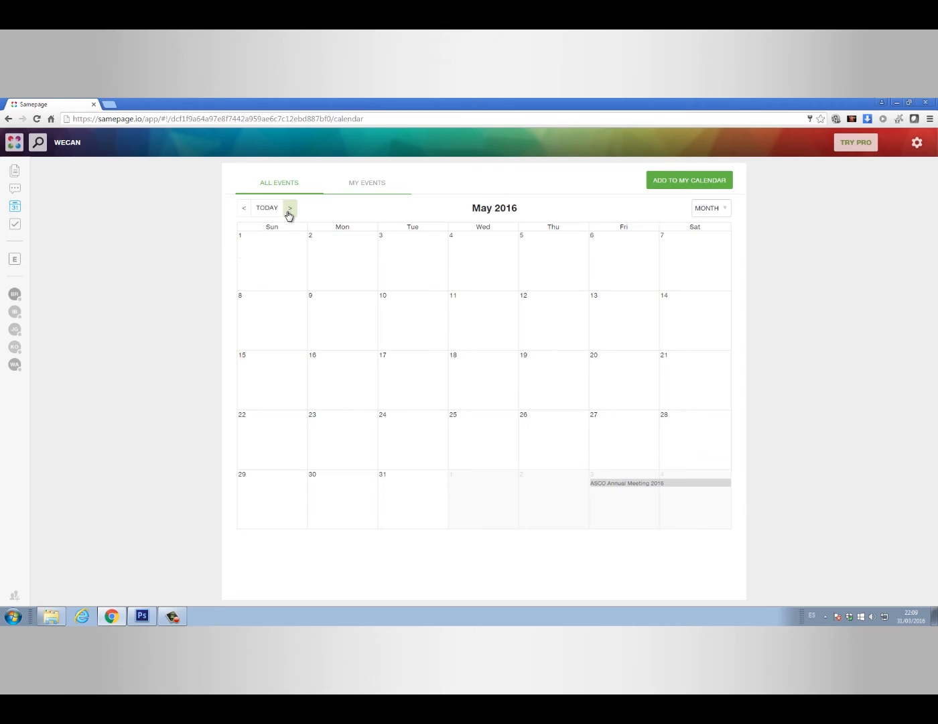
left_click(288, 212)
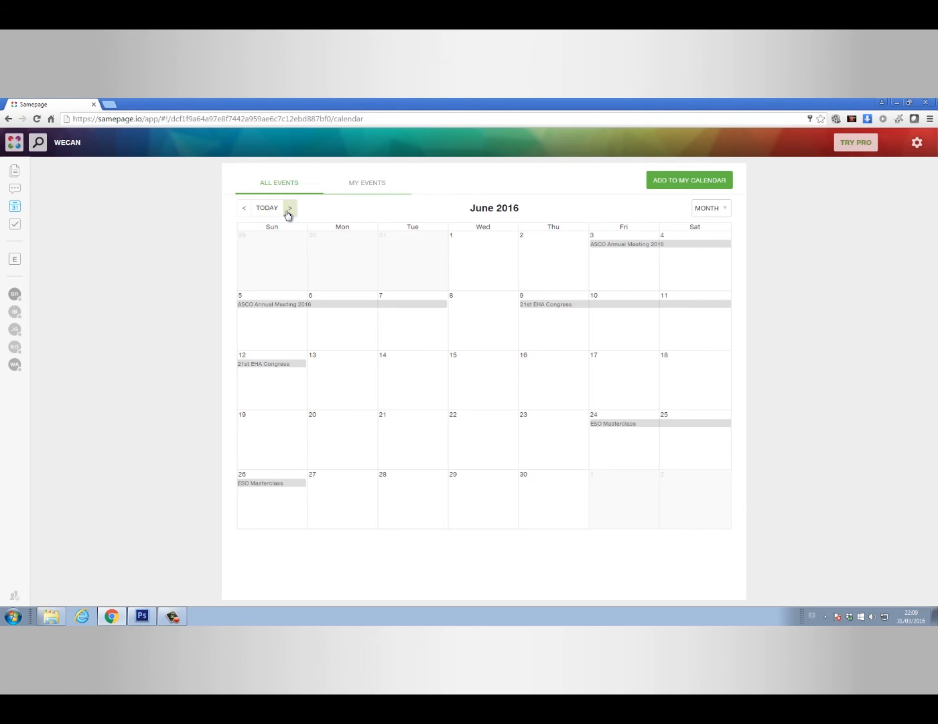
left_click(295, 306)
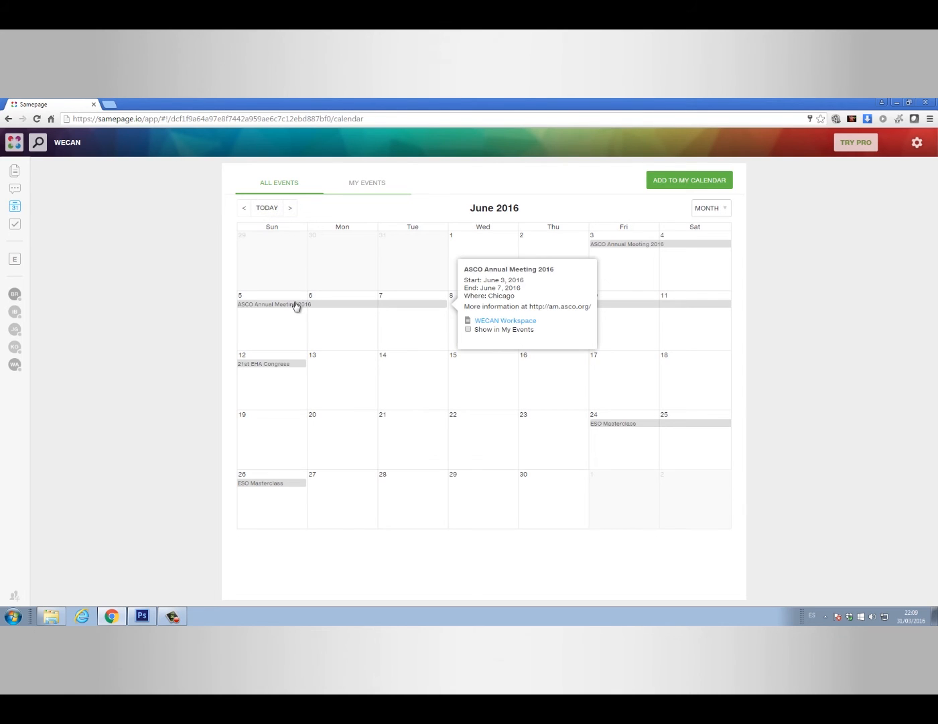
left_click(555, 309)
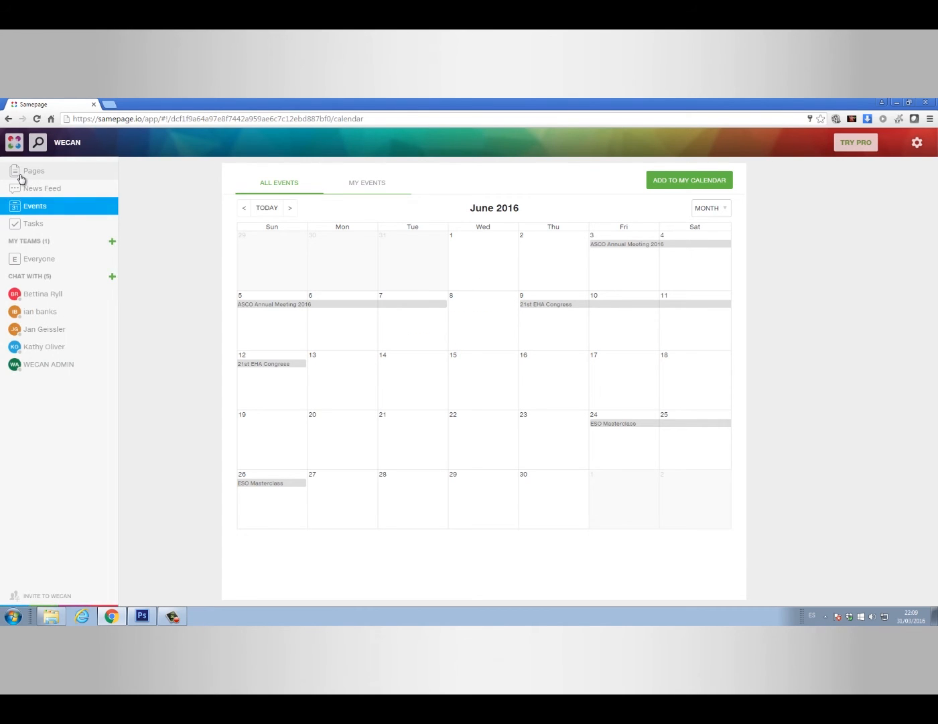
left_click(20, 174)
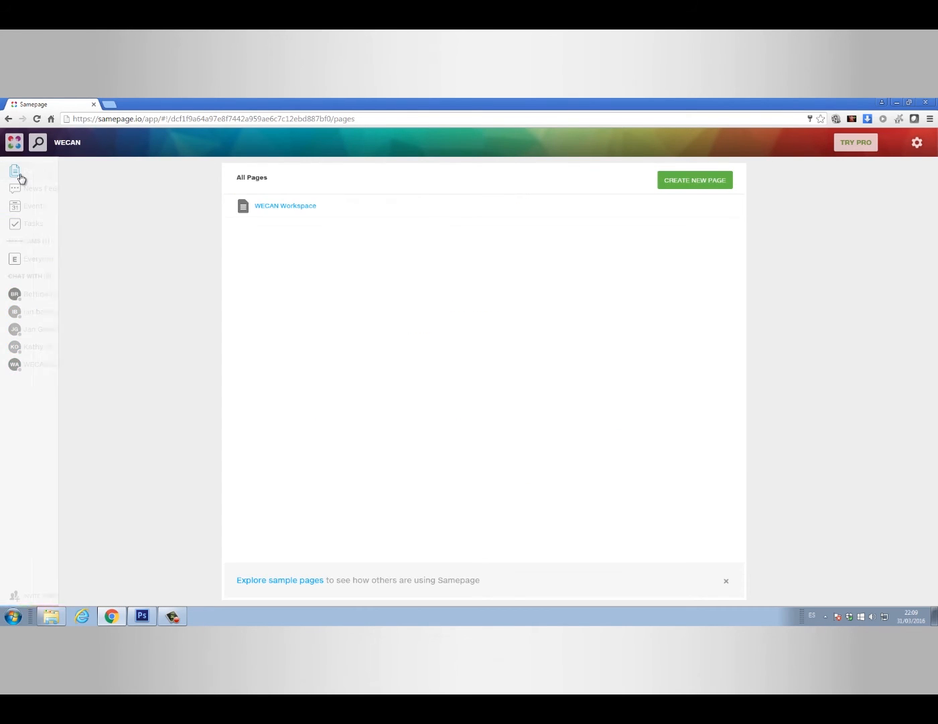
left_click(286, 209)
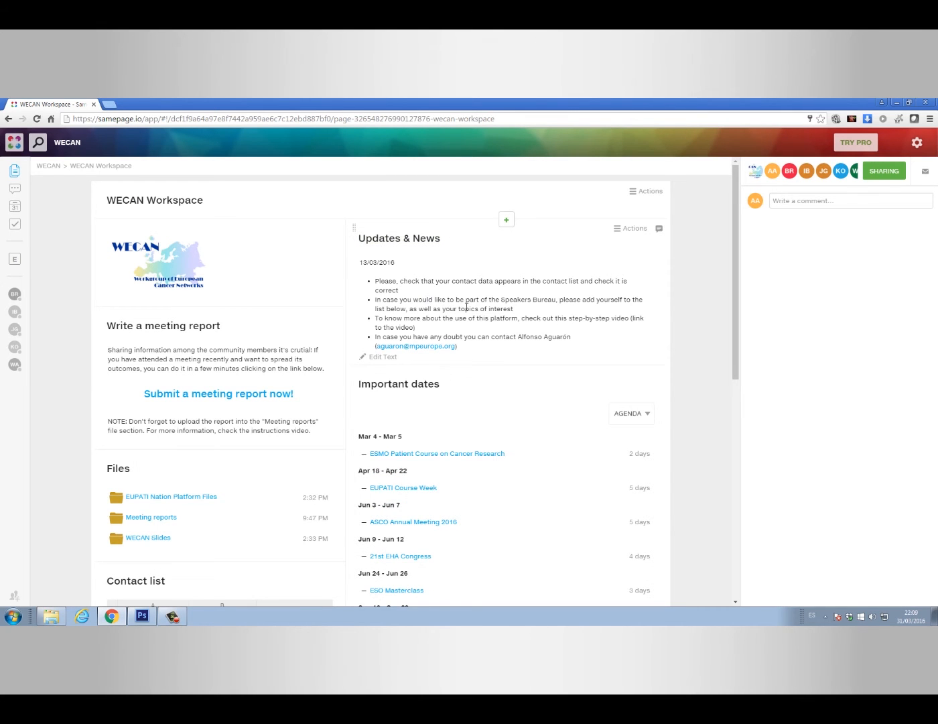
Start a new all-day event titled 'A test event' on April 3, 2016
scroll(467, 307, "down", 4)
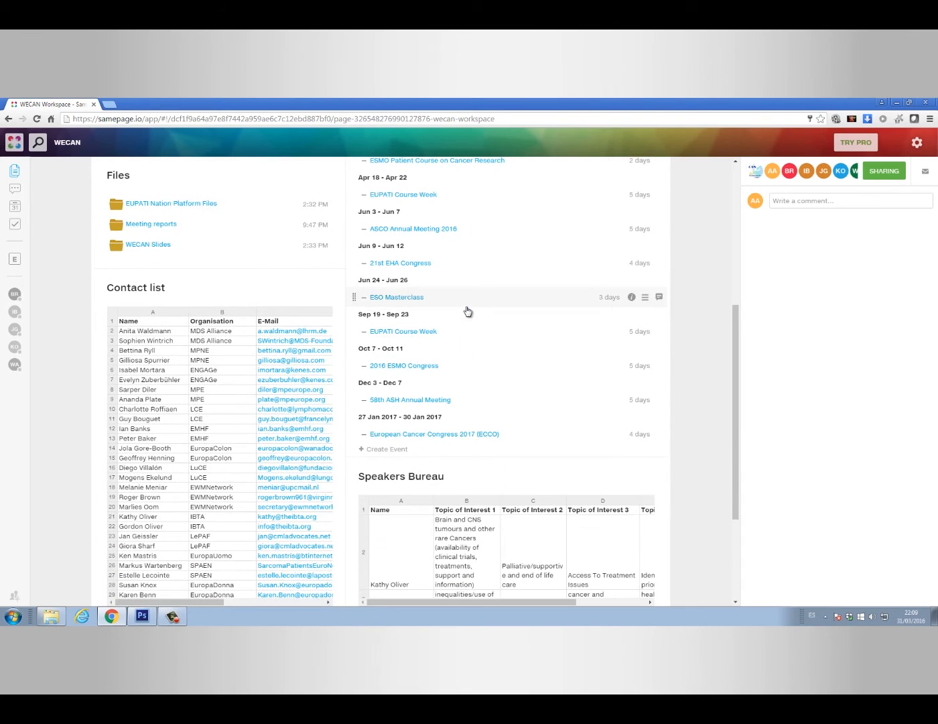
left_click(387, 450)
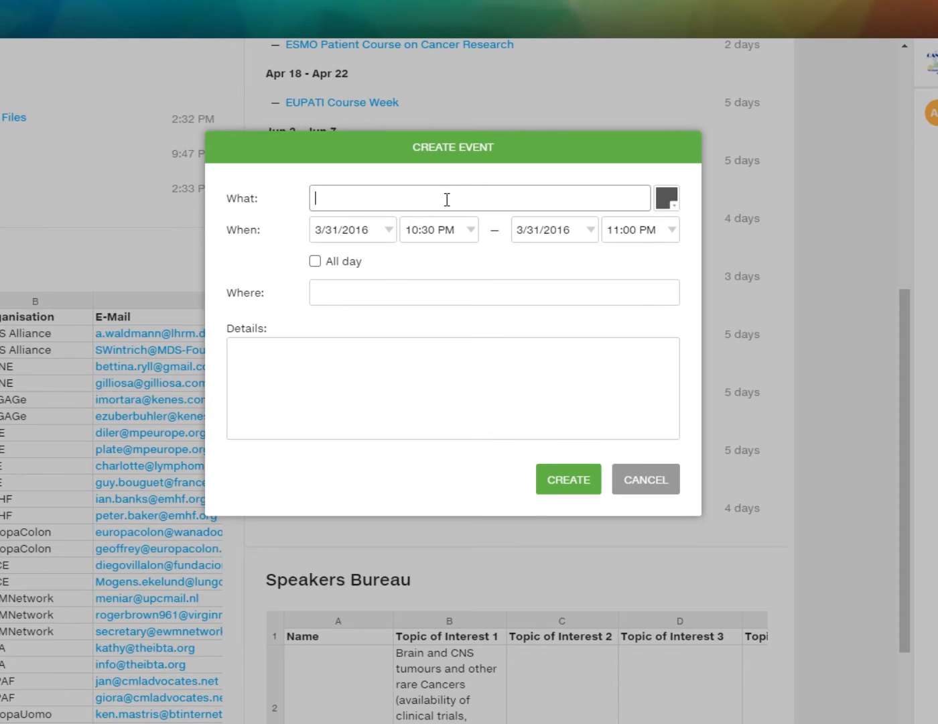
type("A test event")
left_click(388, 238)
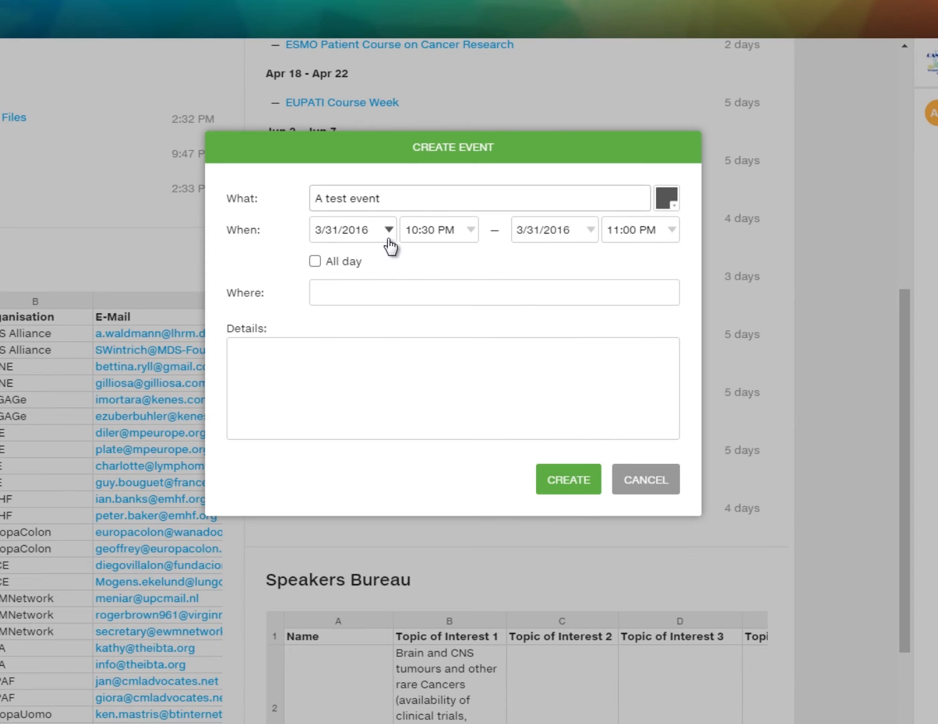
left_click(504, 255)
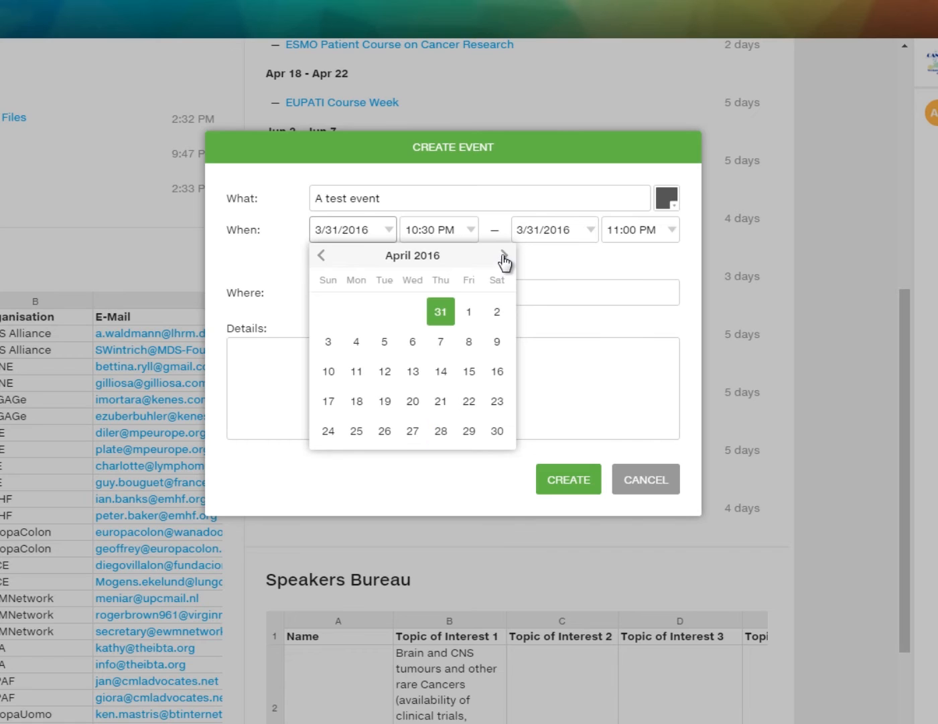
left_click(329, 343)
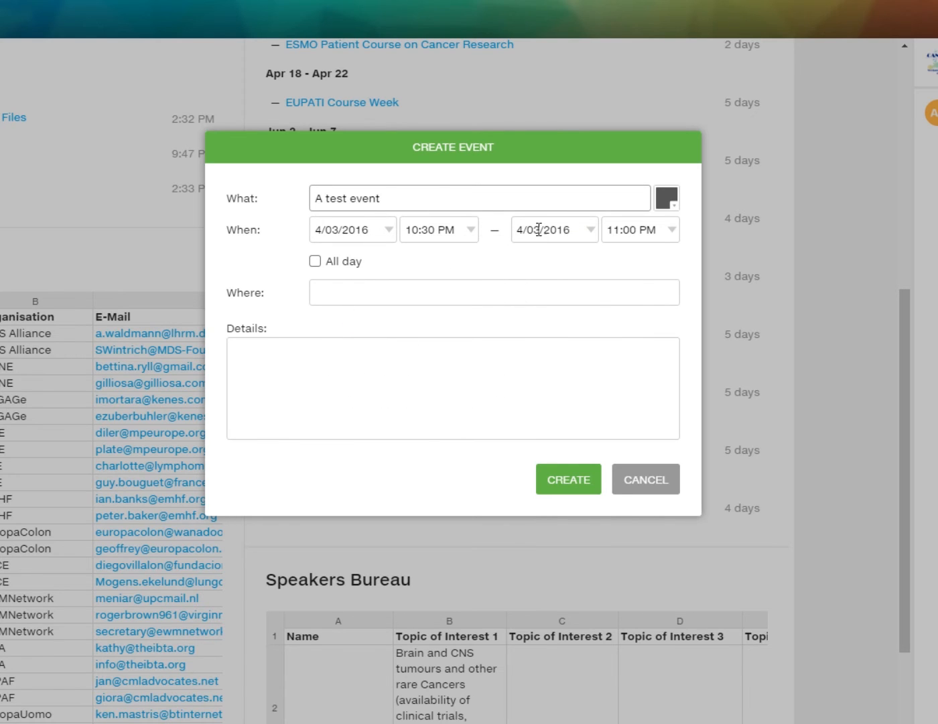
left_click(472, 230)
left_click(472, 230)
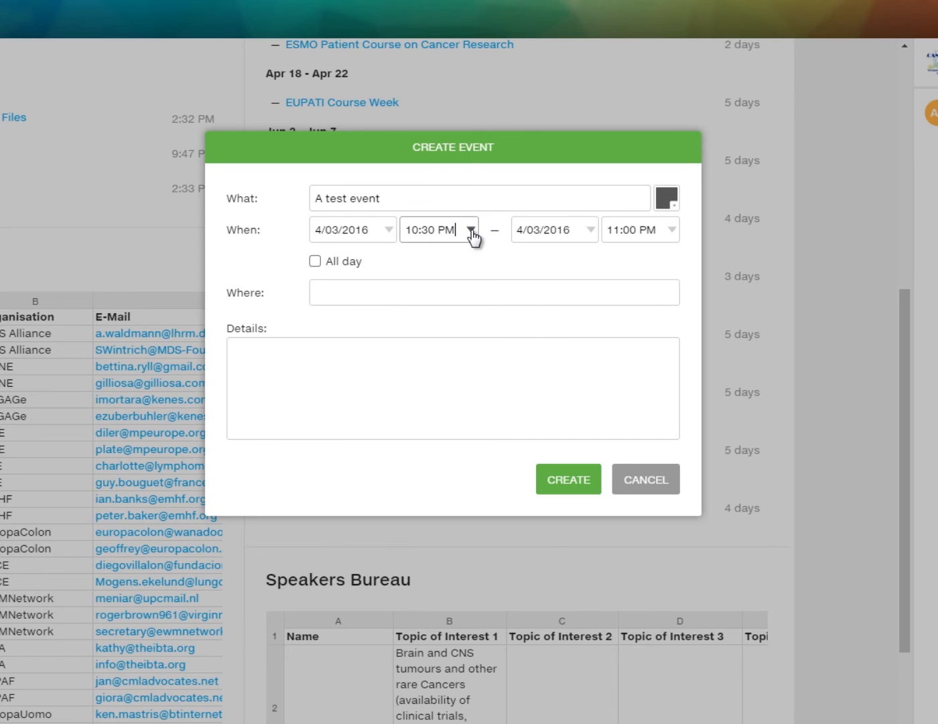
left_click(315, 261)
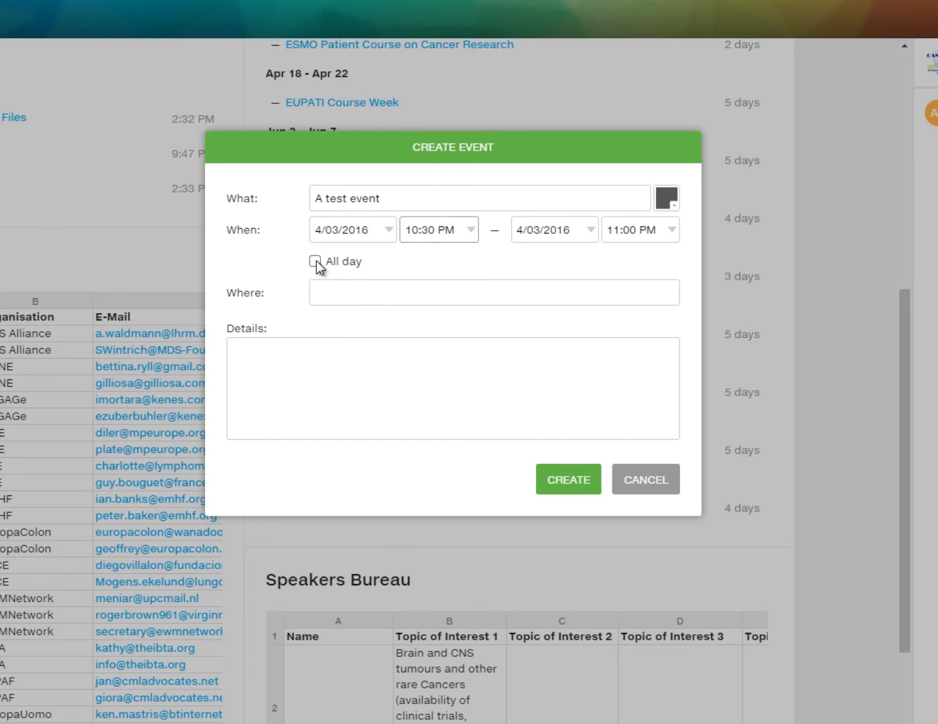
left_click(341, 299)
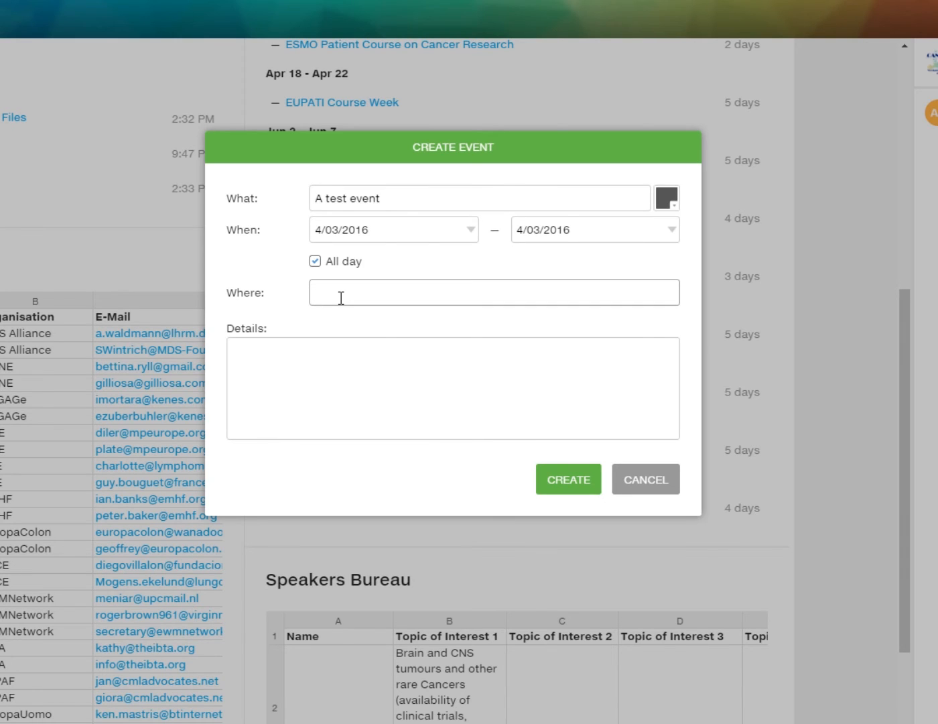
type("In an European city")
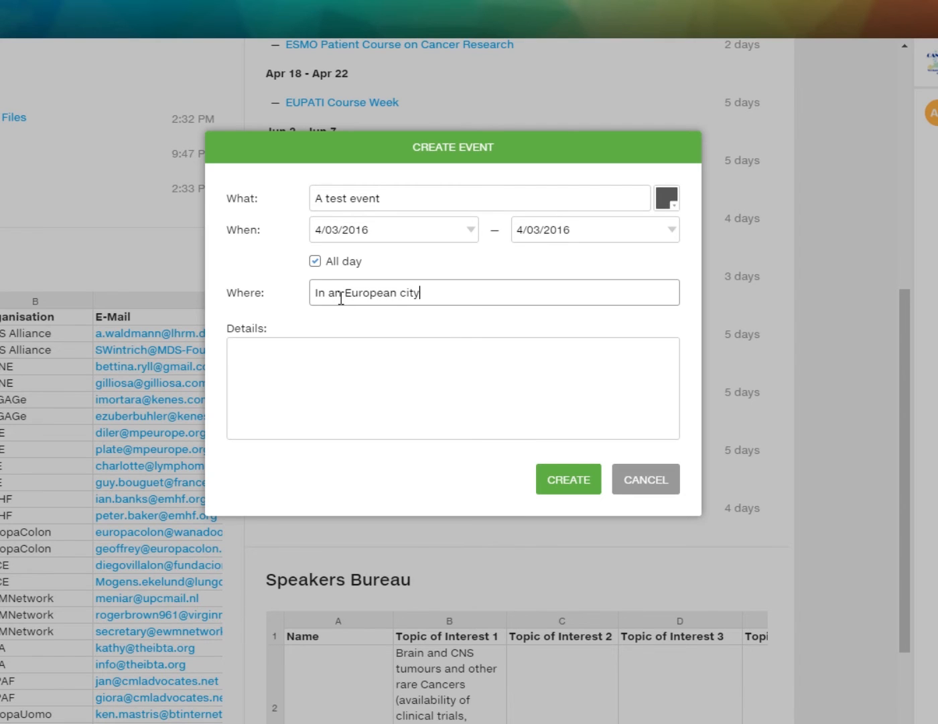
left_click(340, 354)
type("You c")
key("BackSpace")
type("can find")
key("BackSpace")
type("find more information about eh")
key("BackSpace")
key("BackSpace")
type("the event in www.whatever.com.")
Add the reminder 'Don't forget to bring your laptops!' to the details and create the event
key("Return")
key("Return")
type("Don't forge")
type("t yo")
key("BackSpace")
key("BackSpace")
type("to bri")
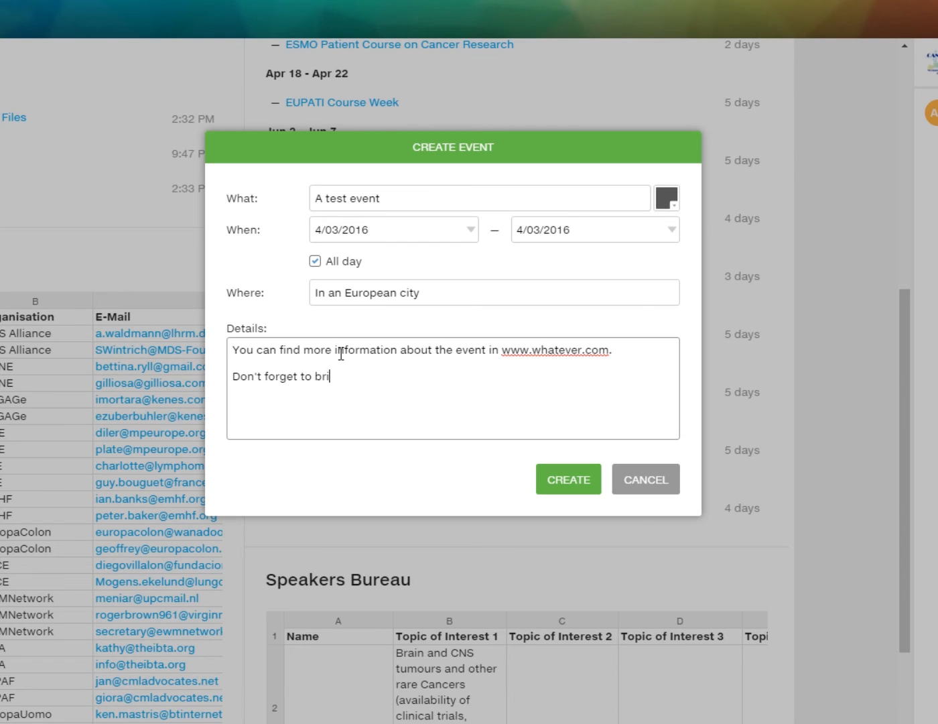
type("ng your laptops")
key("BackSpace")
type("ps!")
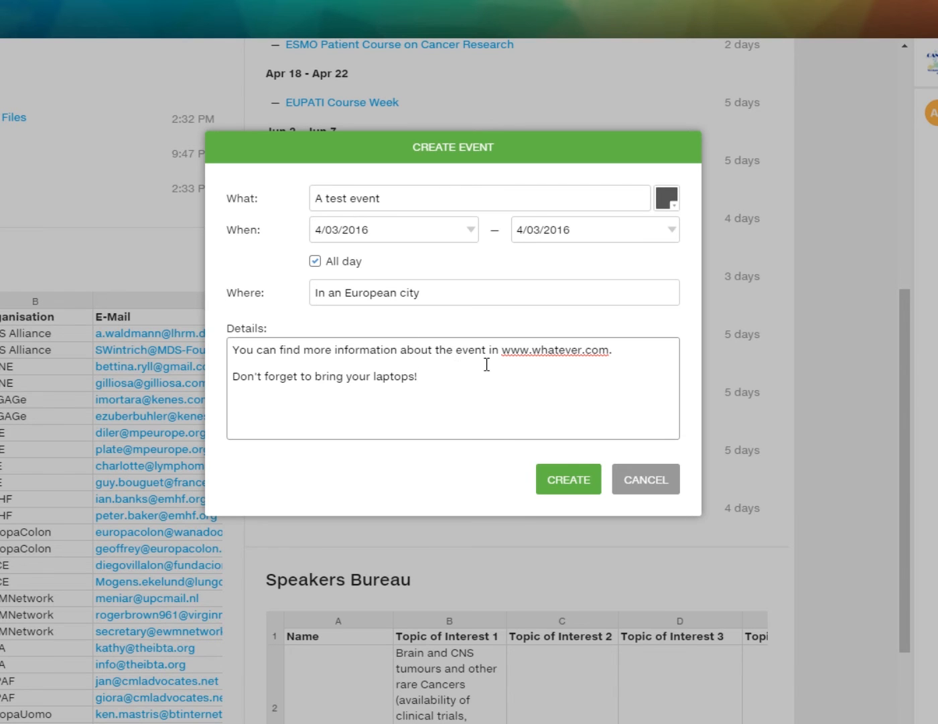
left_click(568, 480)
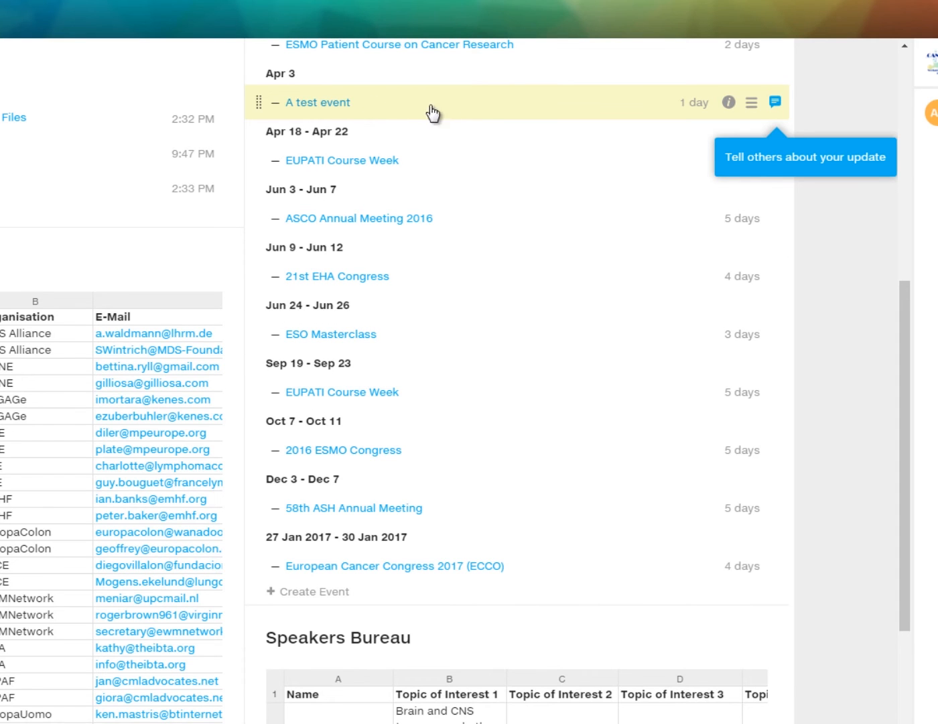
left_click(312, 104)
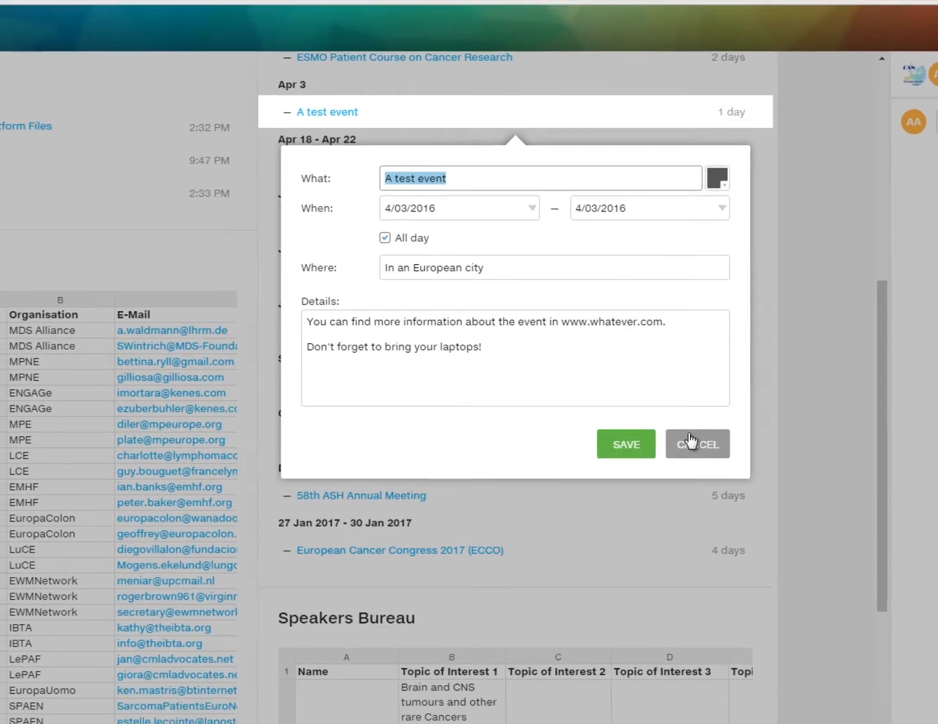
left_click(701, 452)
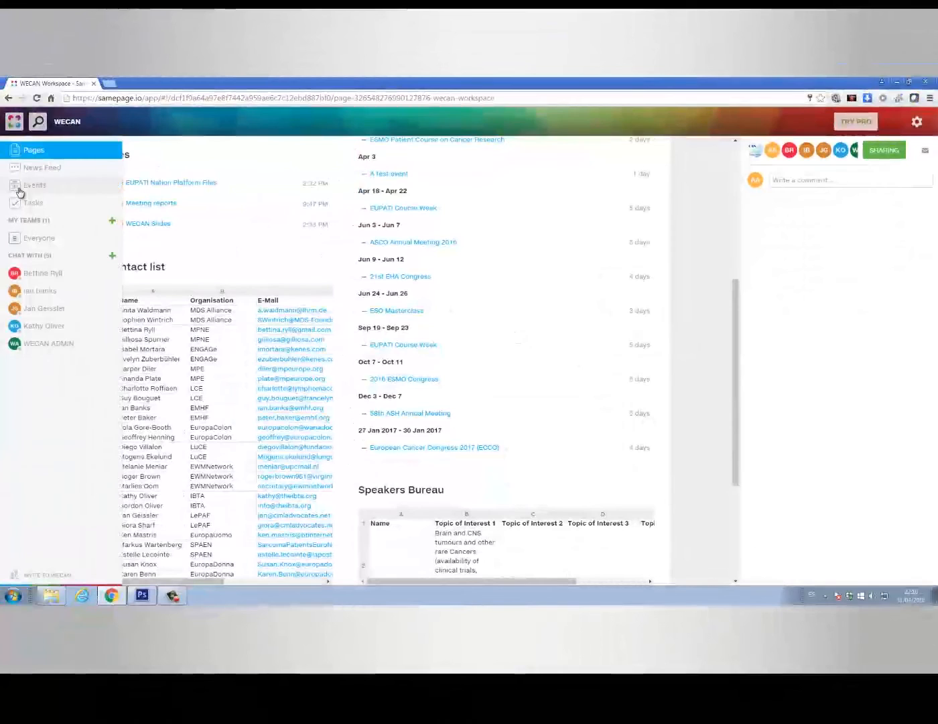
left_click(20, 191)
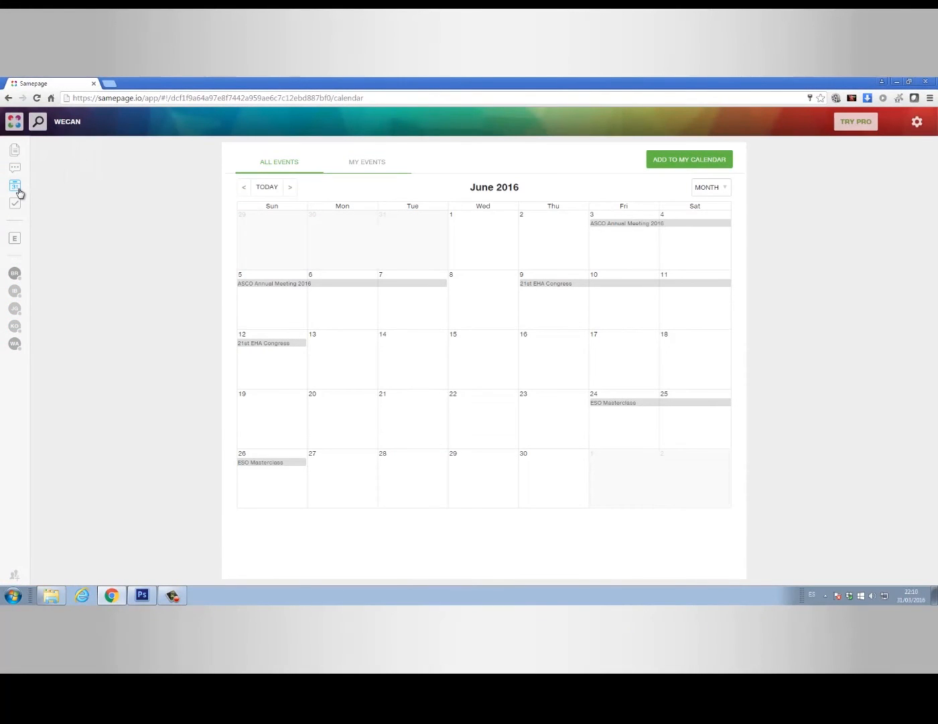
left_click(243, 192)
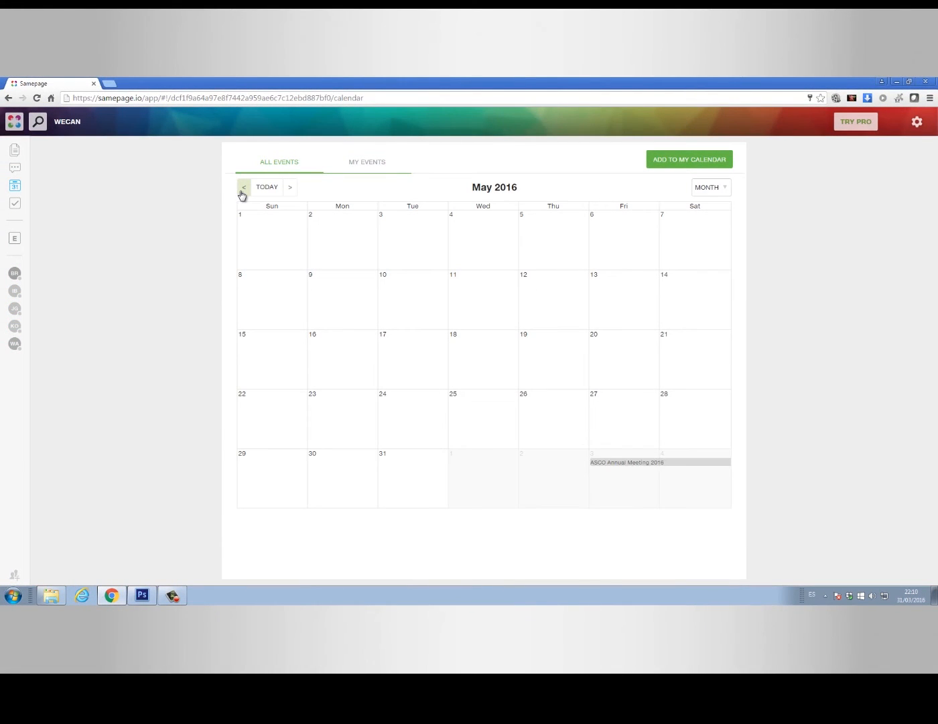
left_click(243, 192)
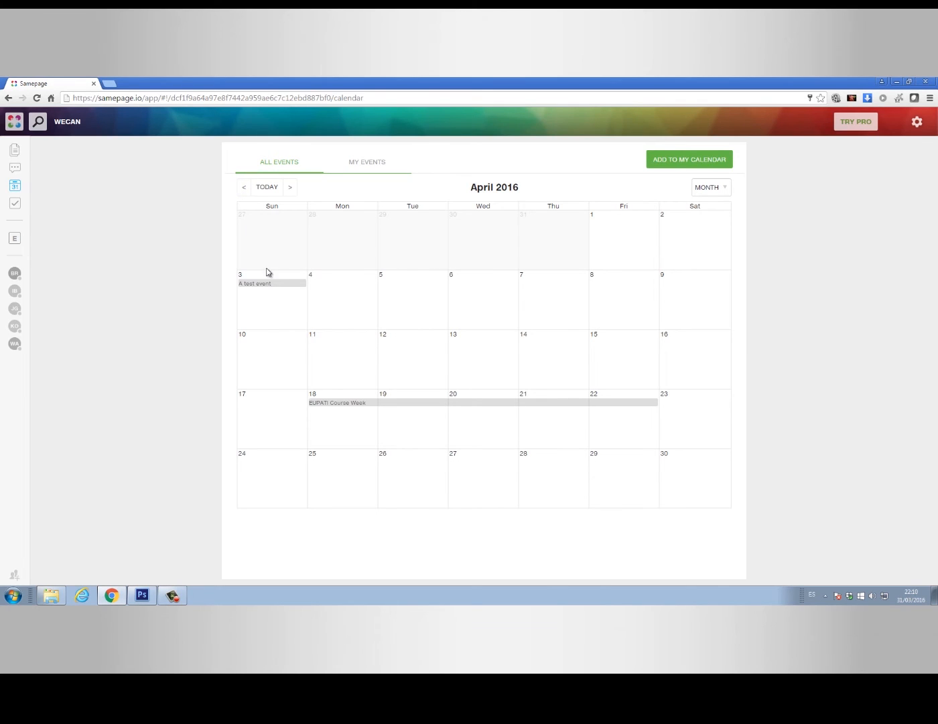
left_click(269, 285)
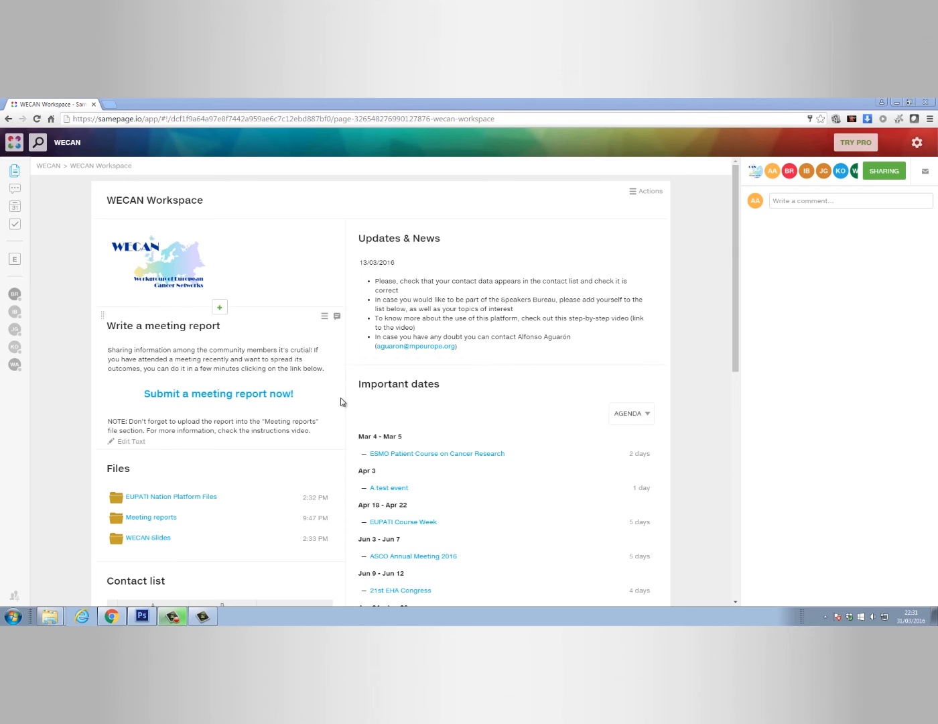
Scroll down to the Contact list table and shift it sideways to see all its columns
scroll(341, 402, "down", 5)
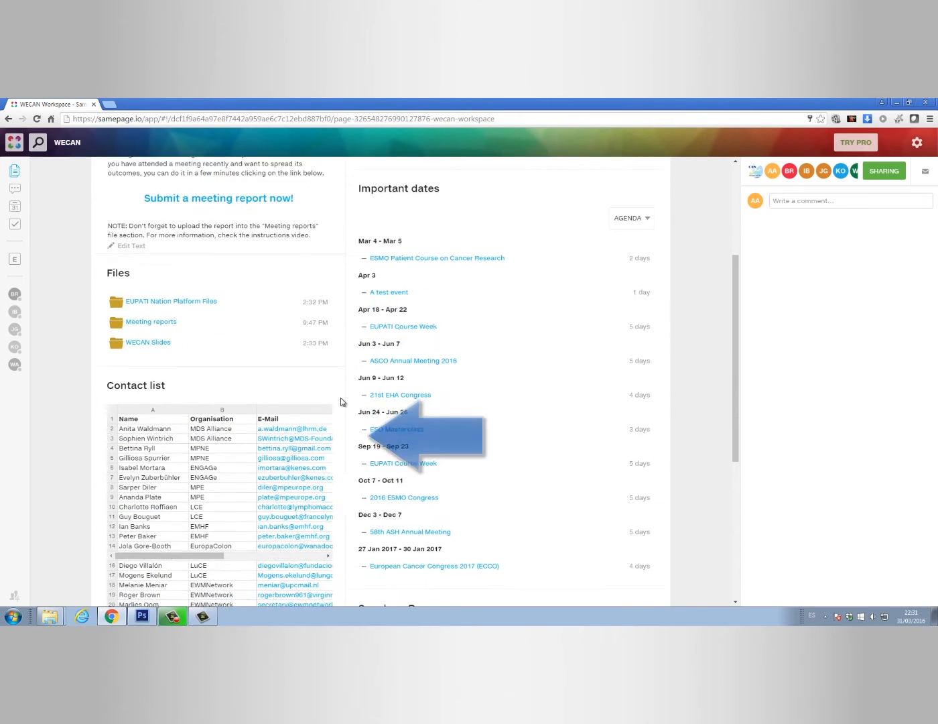
scroll(340, 402, "down", 1)
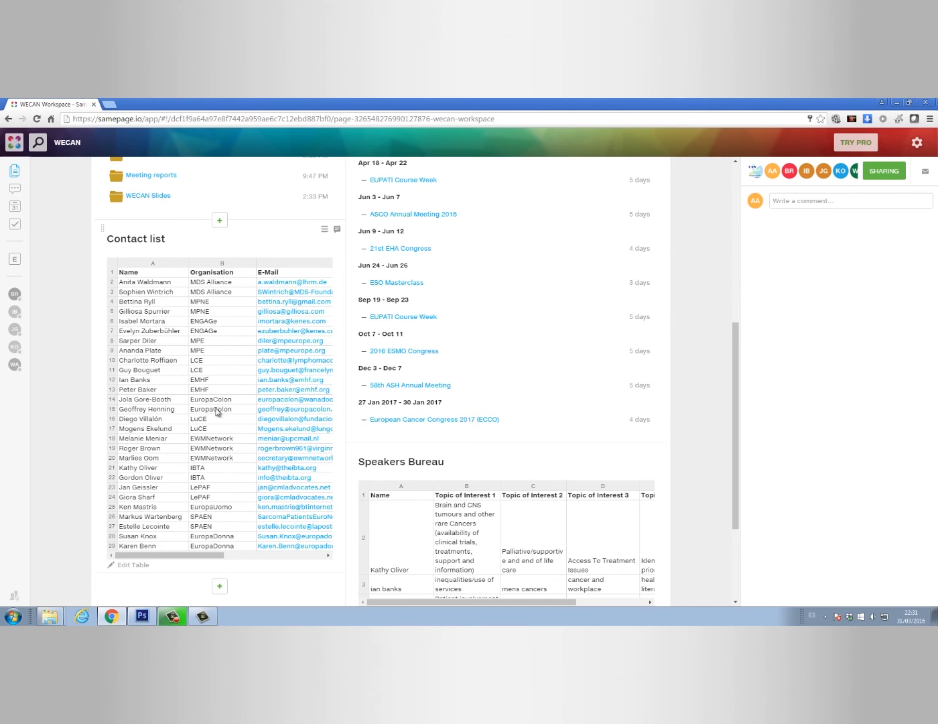
mouse_move(209, 551)
left_mouse_down()
mouse_move(267, 549)
mouse_move(201, 553)
left_mouse_up()
Edit the Contact list table and insert an empty row below row 29
left_click(138, 565)
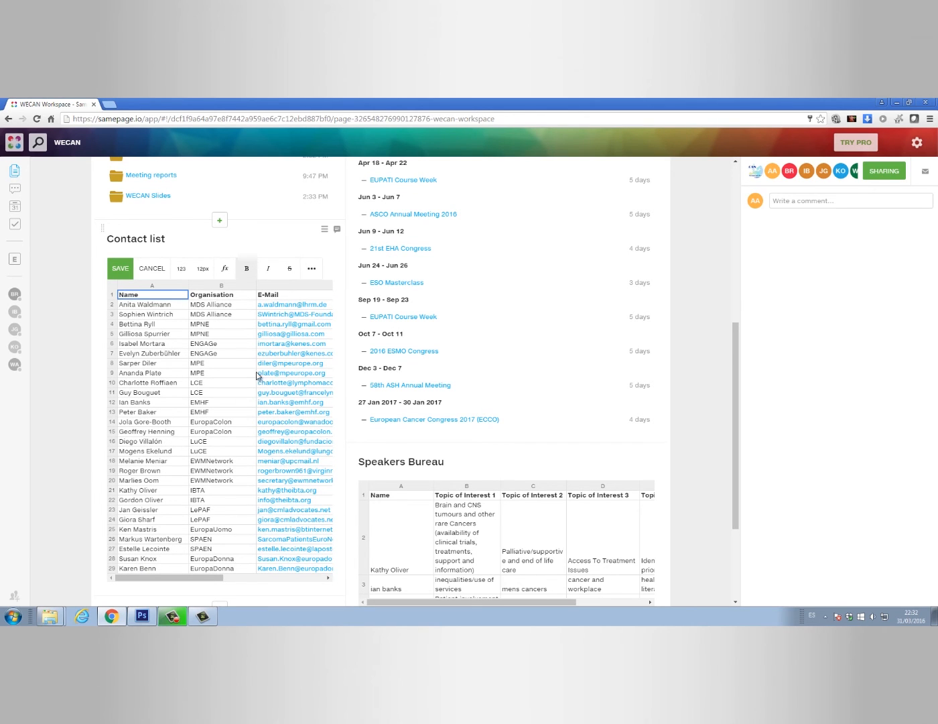
left_click(309, 269)
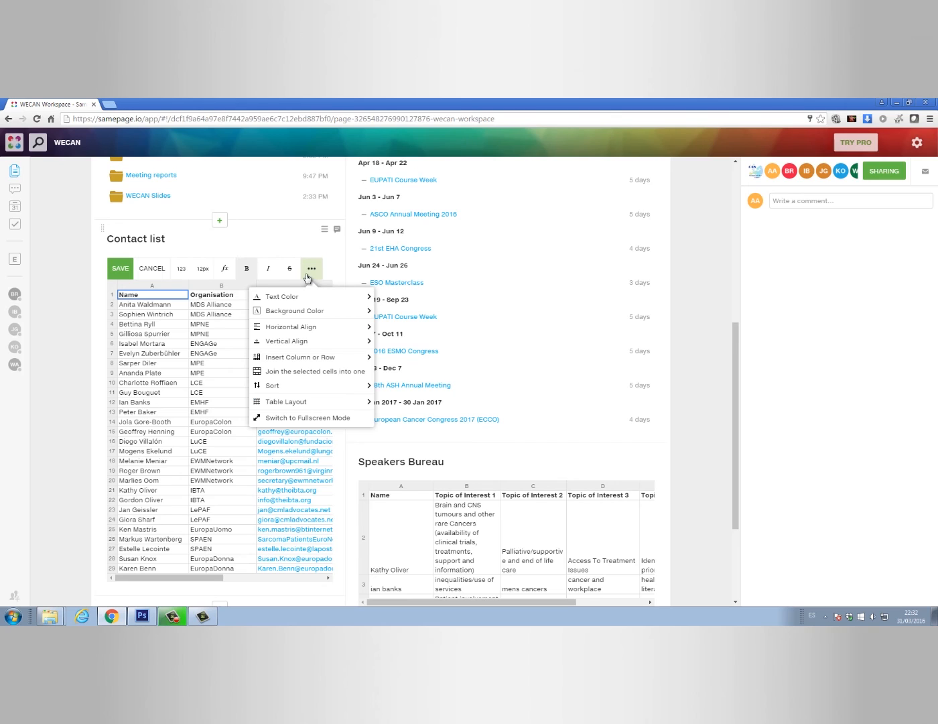
mouse_move(311, 310)
mouse_move(319, 402)
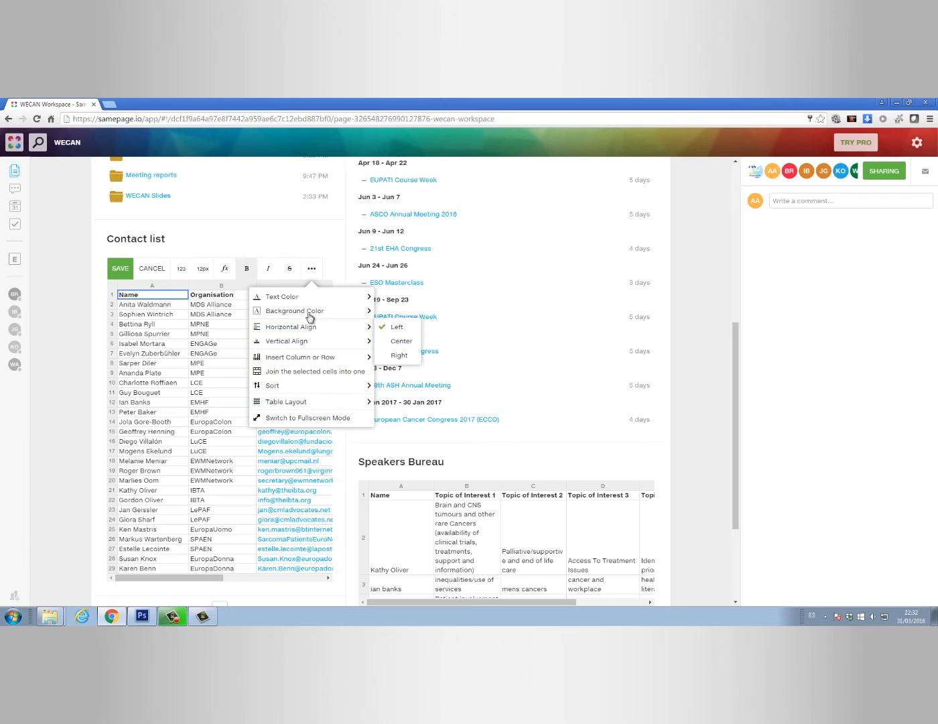
left_click(139, 571)
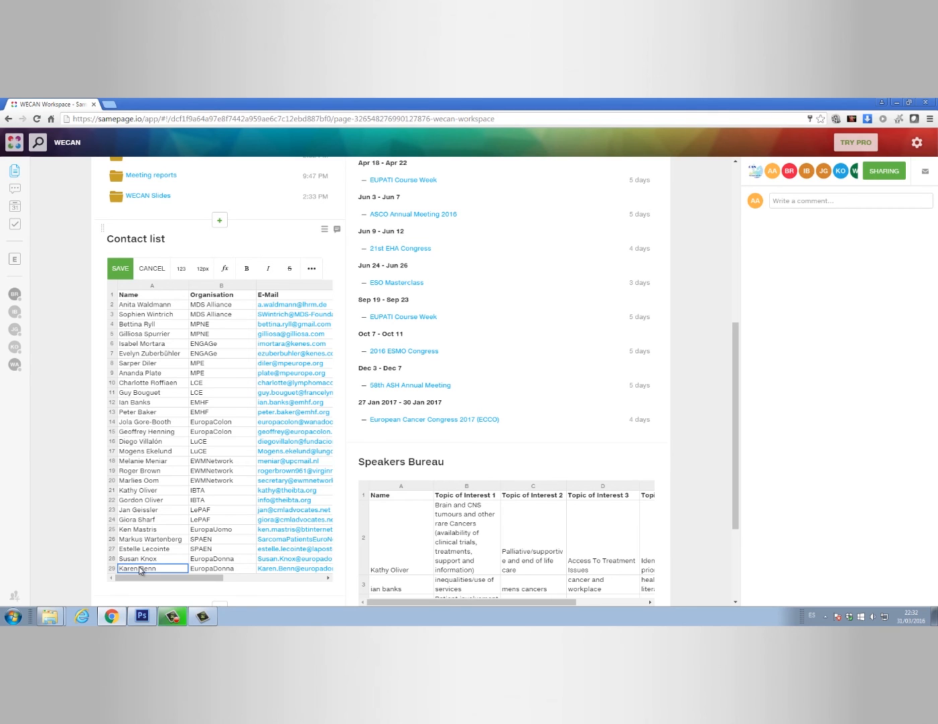
right_click(140, 571)
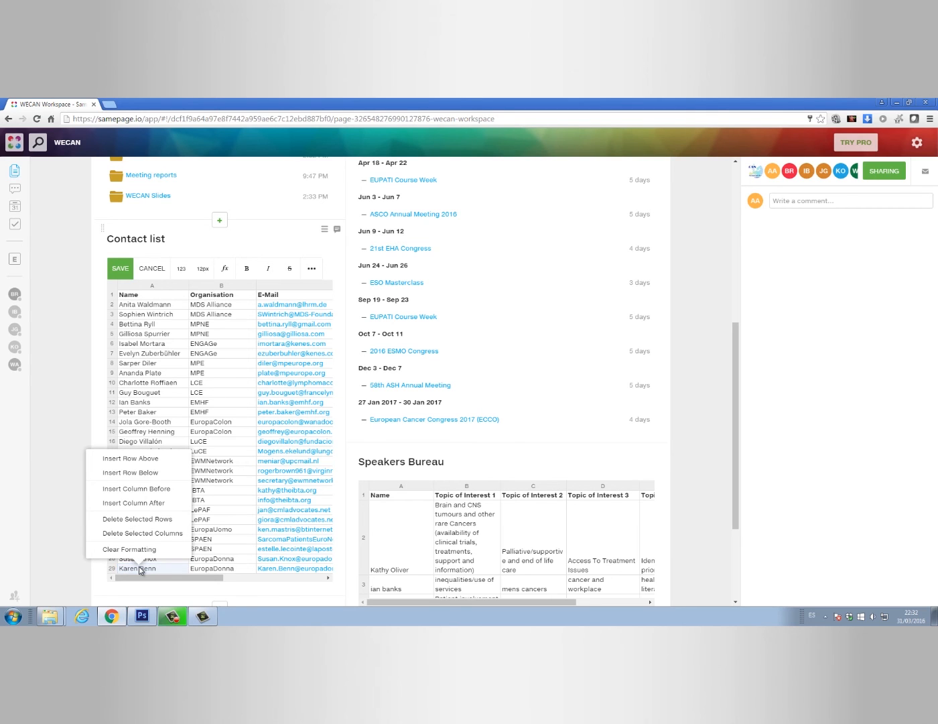
left_click(156, 473)
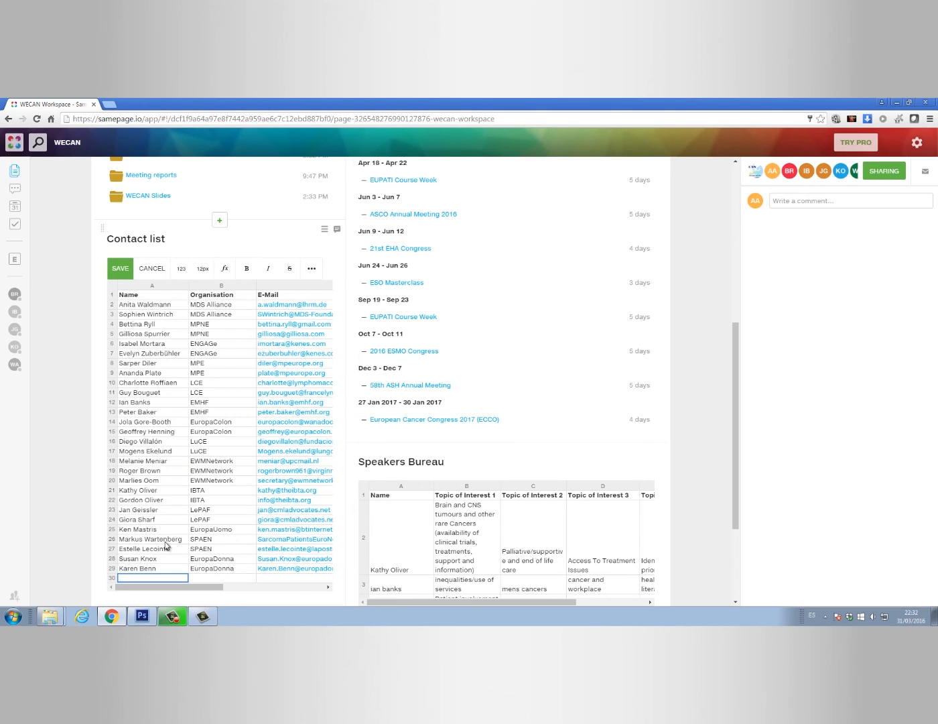
Fill row 30 with name 'Another contact', organisation 'An organisation' and the contact's e-mail
key("Tab")
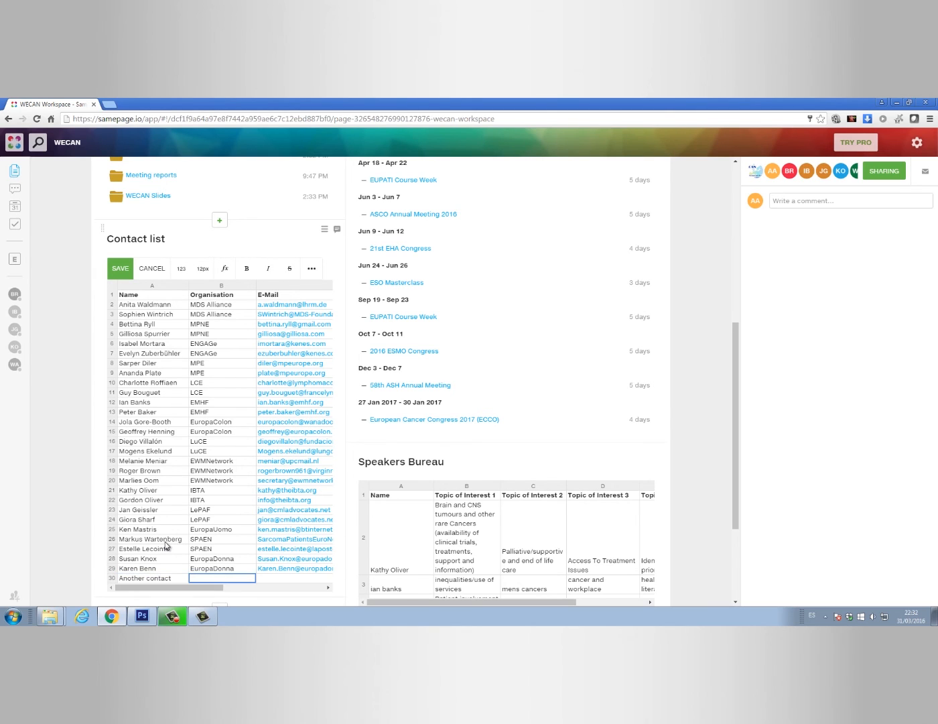
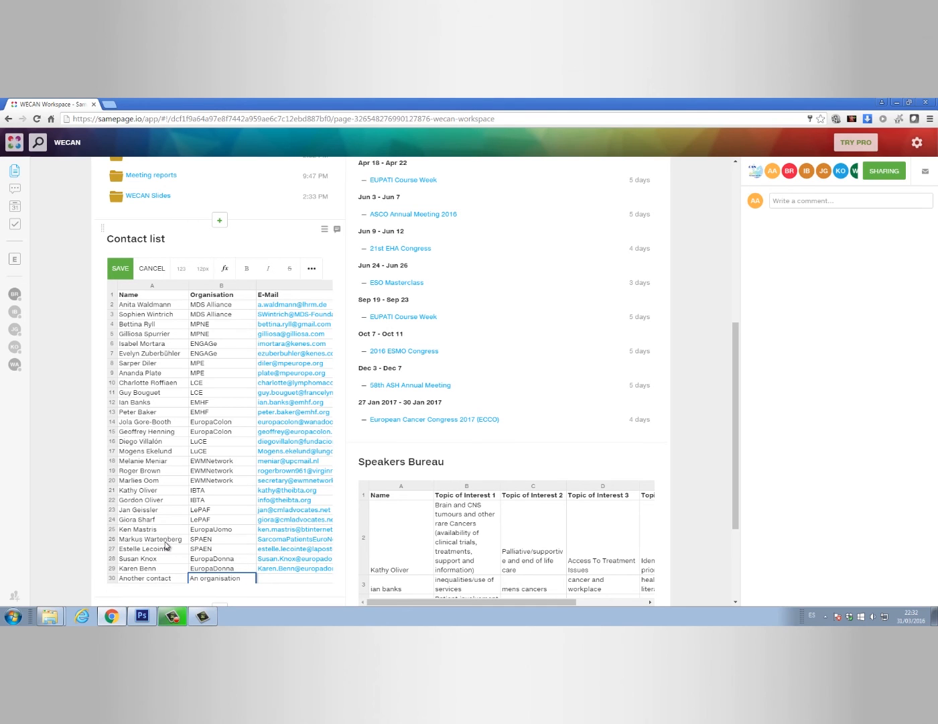
key("Tab")
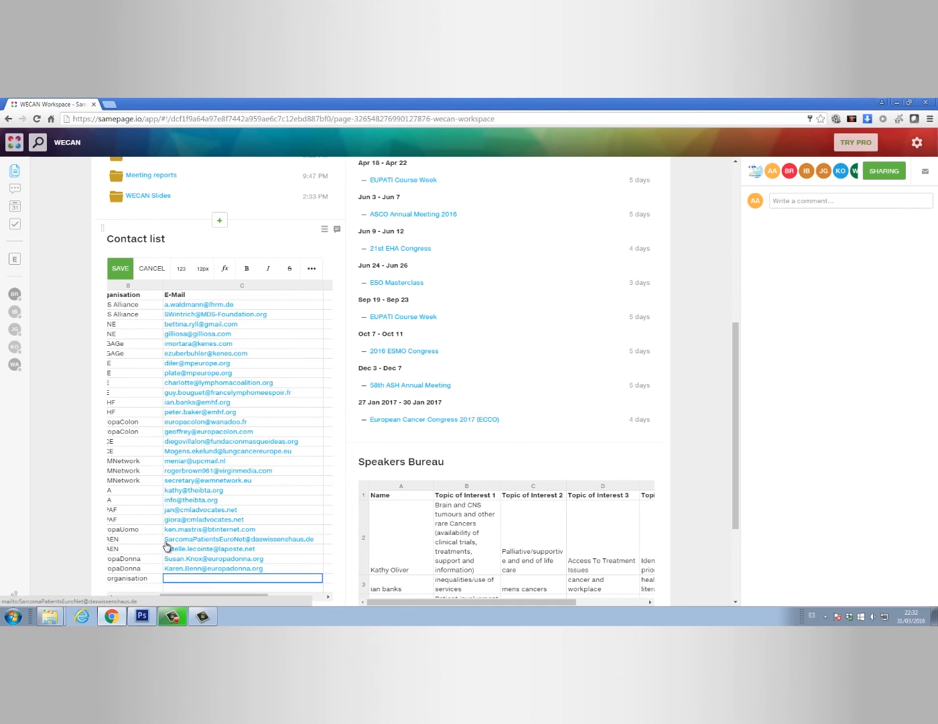
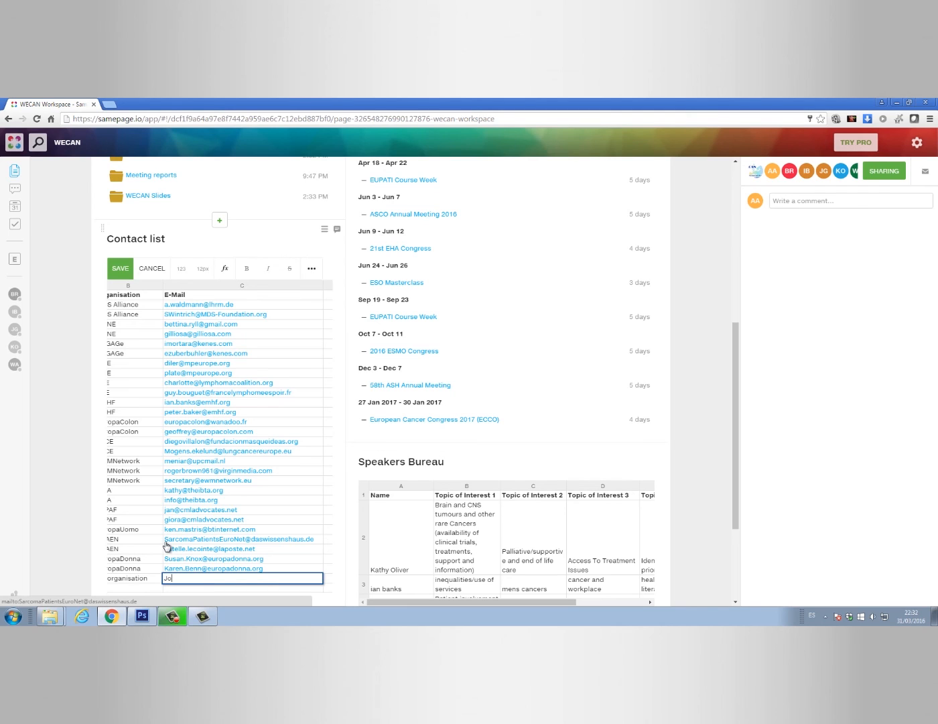
key("Return")
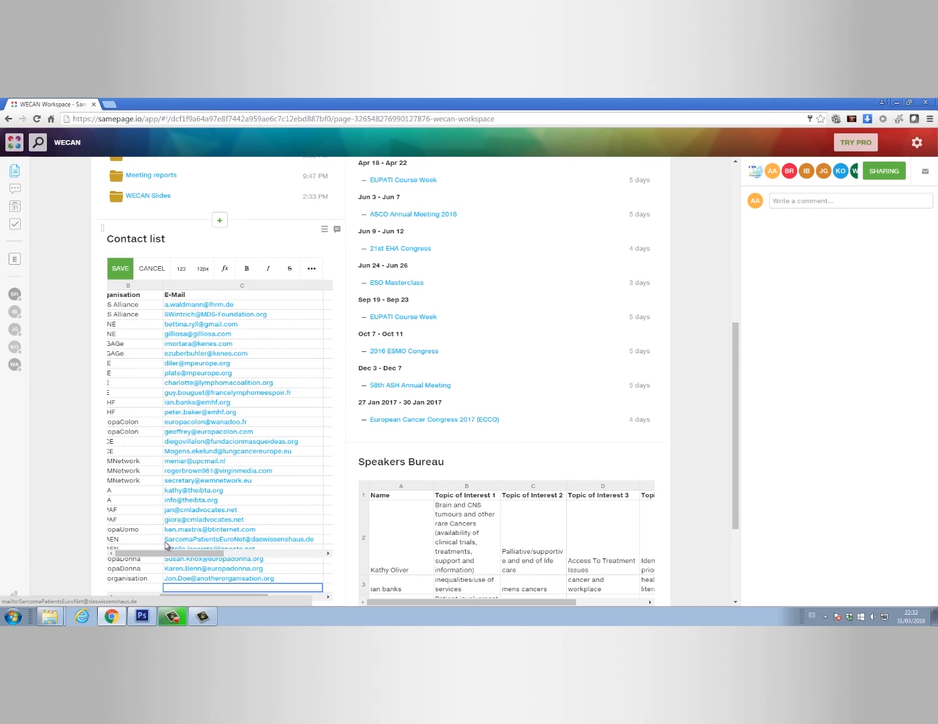
key("Left")
key("Left")
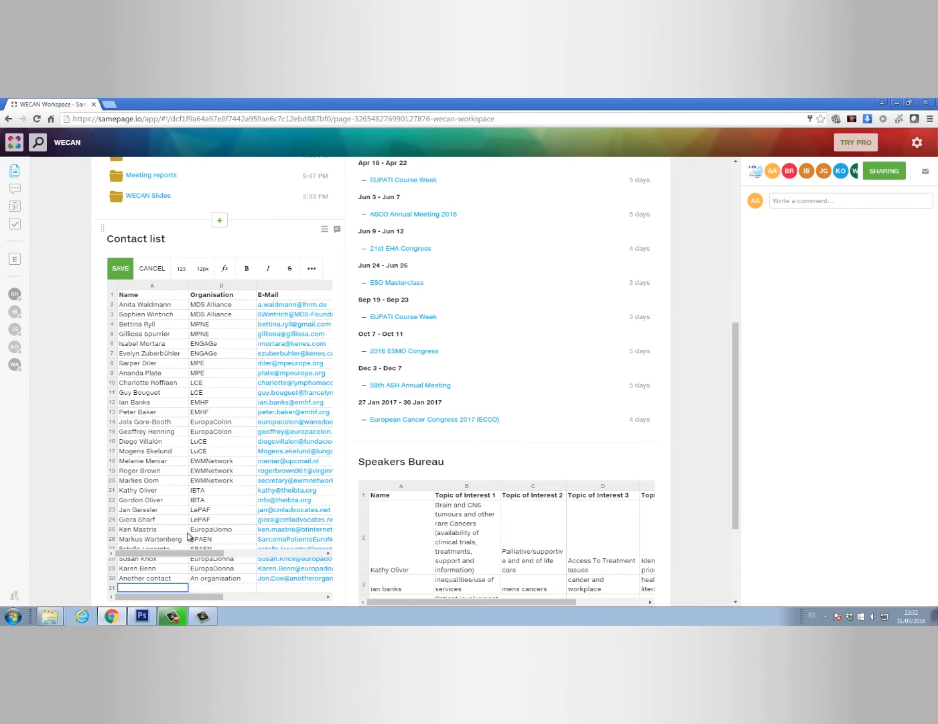
Save the Contact list and scroll down to the Speakers Bureau table
left_click(122, 266)
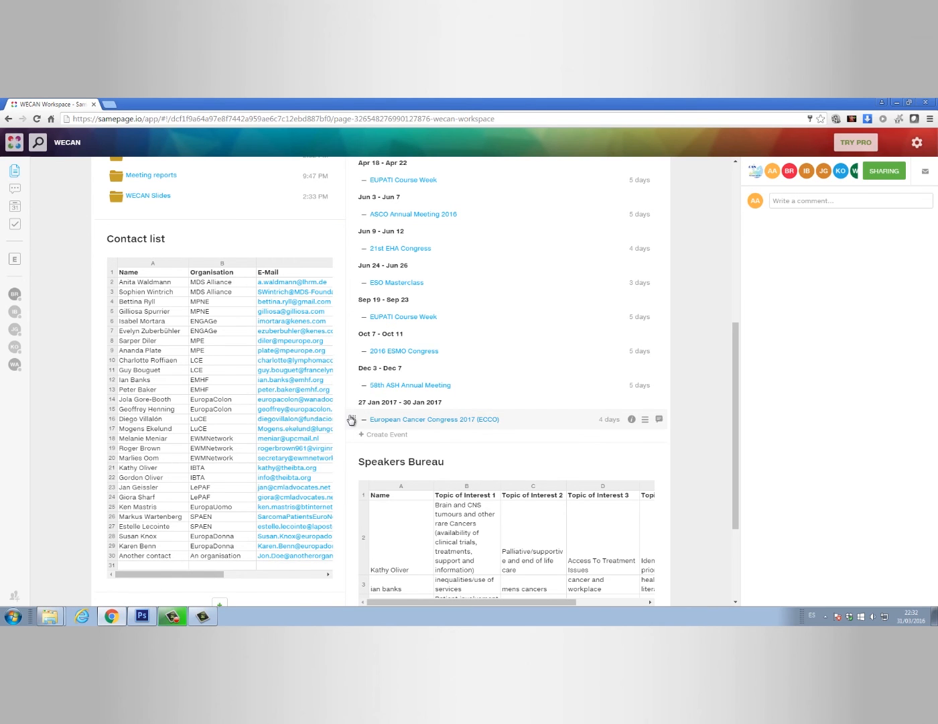
scroll(349, 420, "down", 2)
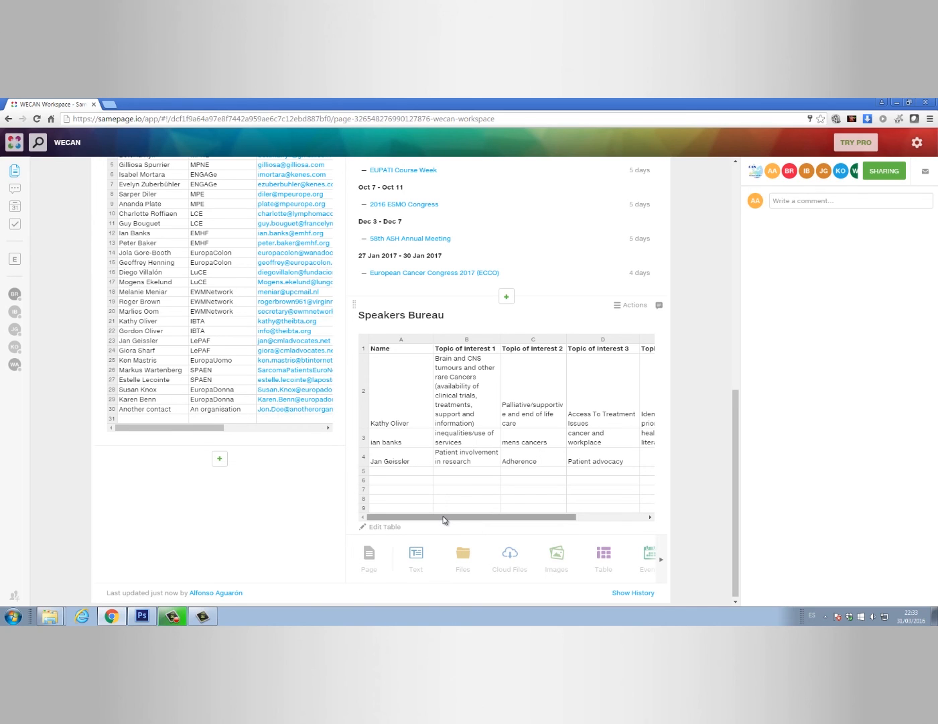
left_click_drag(444, 520, 415, 519)
Add speaker 'Another person' in row 5 with One topic, Another topic, Another one, and save
left_click(386, 529)
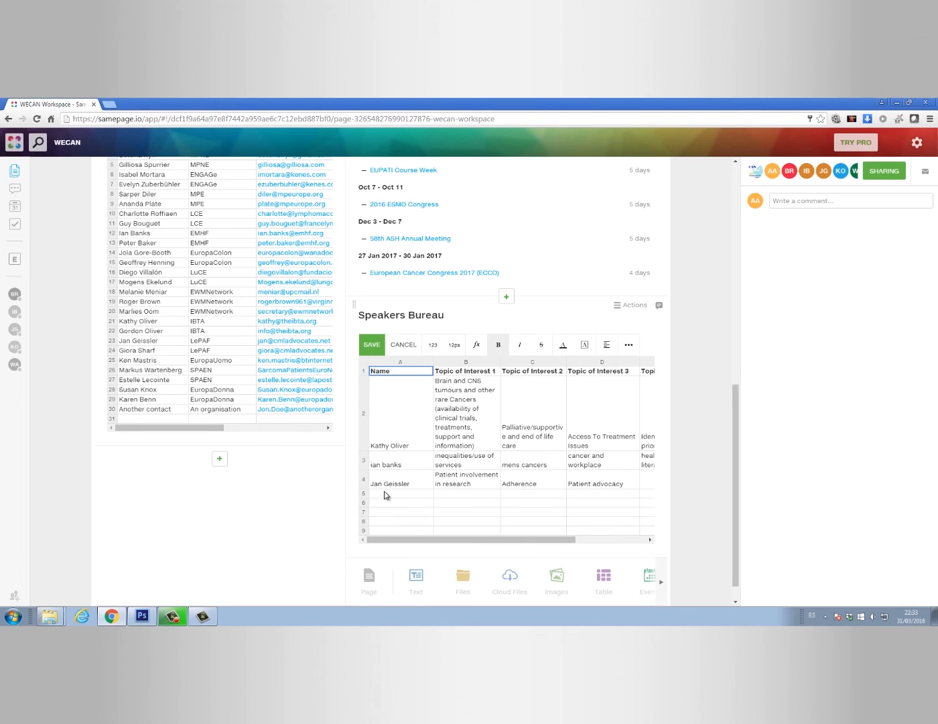
left_click(386, 494)
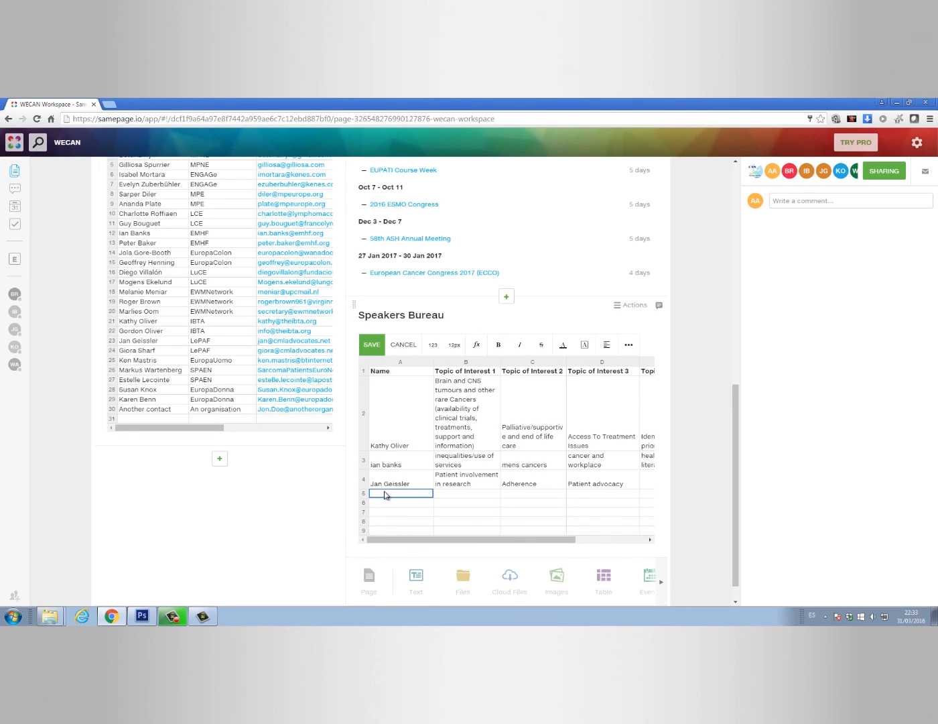
type("An")
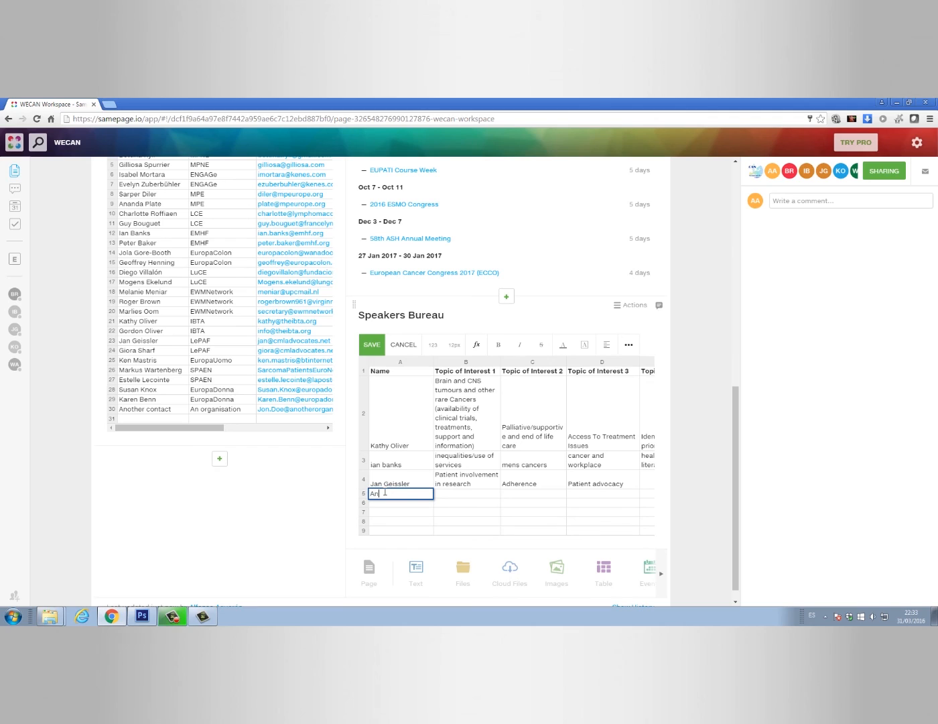
type("other person")
key("Tab")
type("One topic")
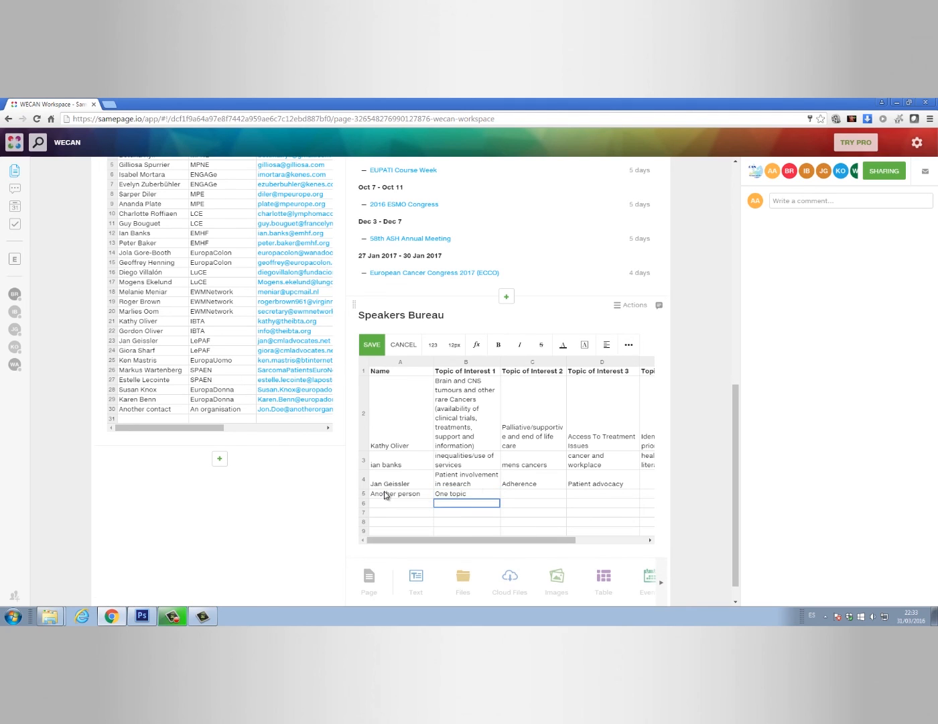
key("Tab")
type("Another topic")
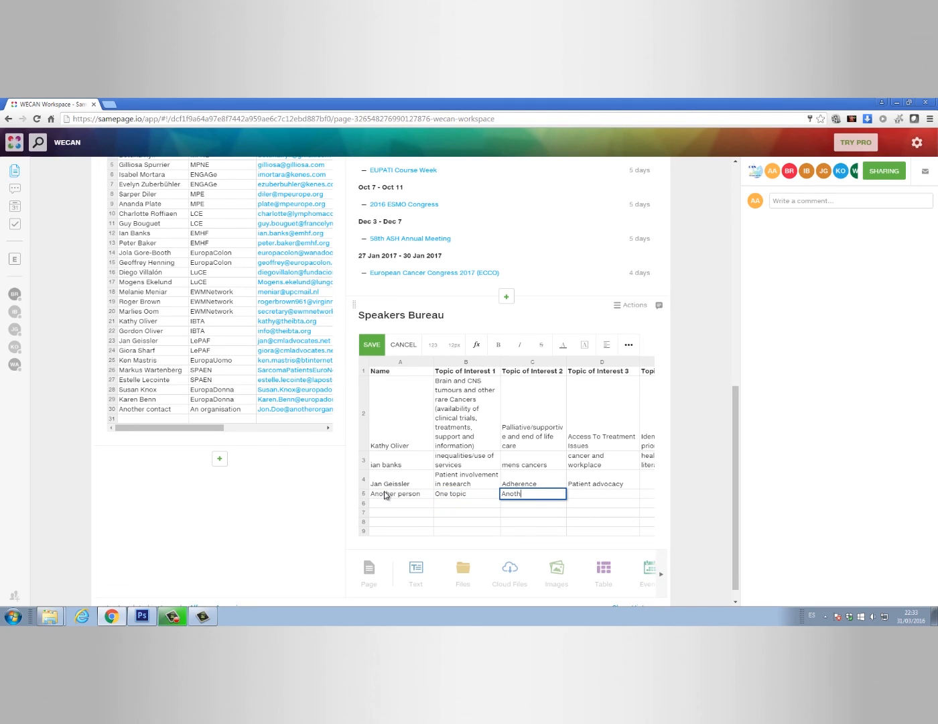
key("Return")
key("Up")
key("Right")
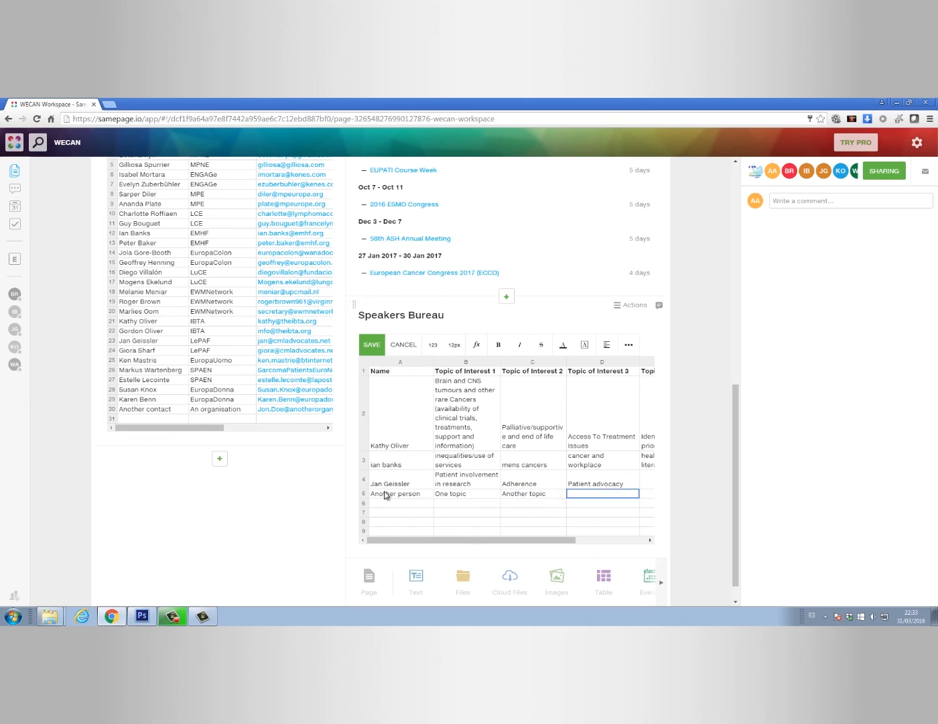
type("Another one")
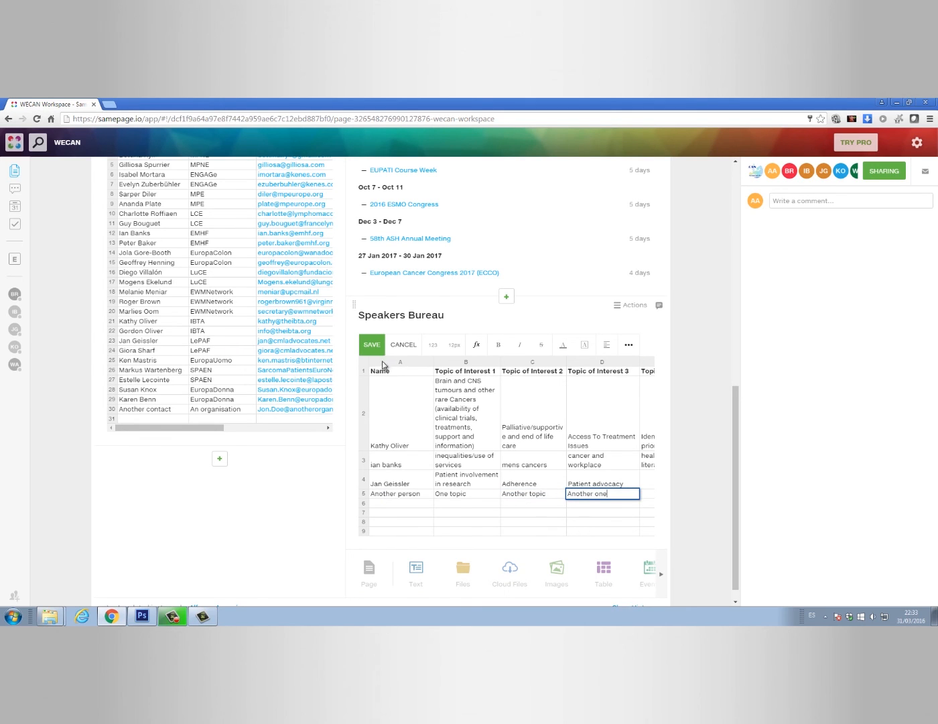
left_click(372, 345)
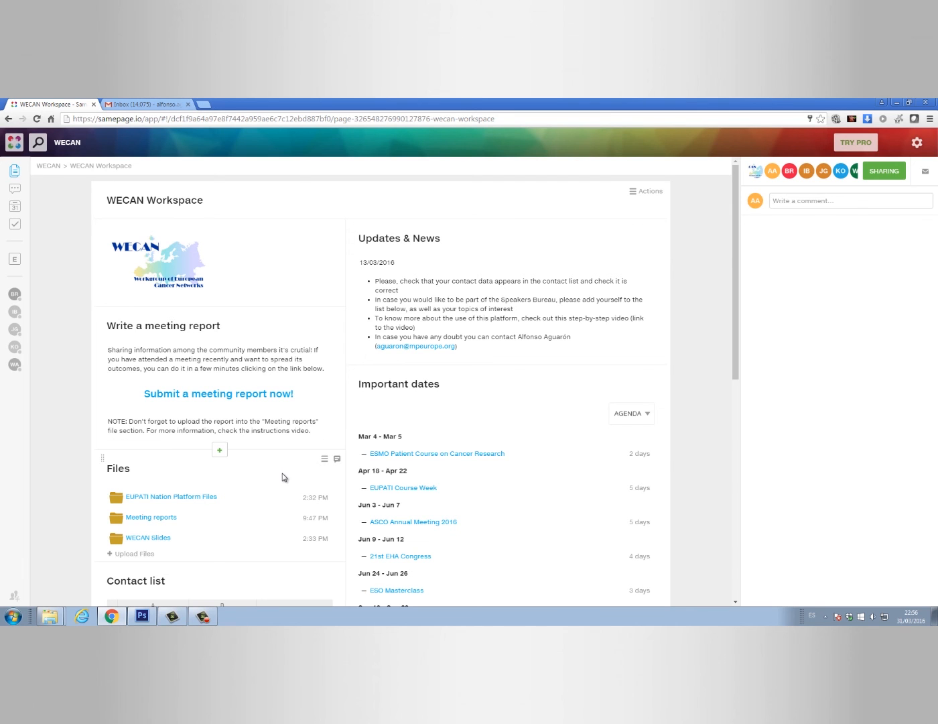
scroll(410, 446, "down", 2)
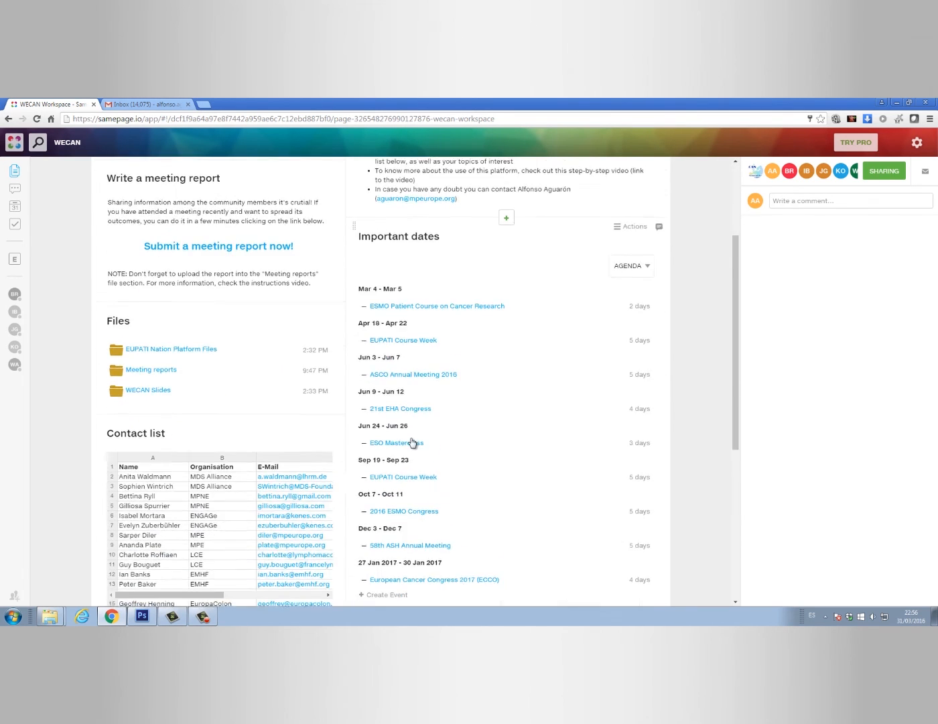
scroll(413, 442, "down", 1)
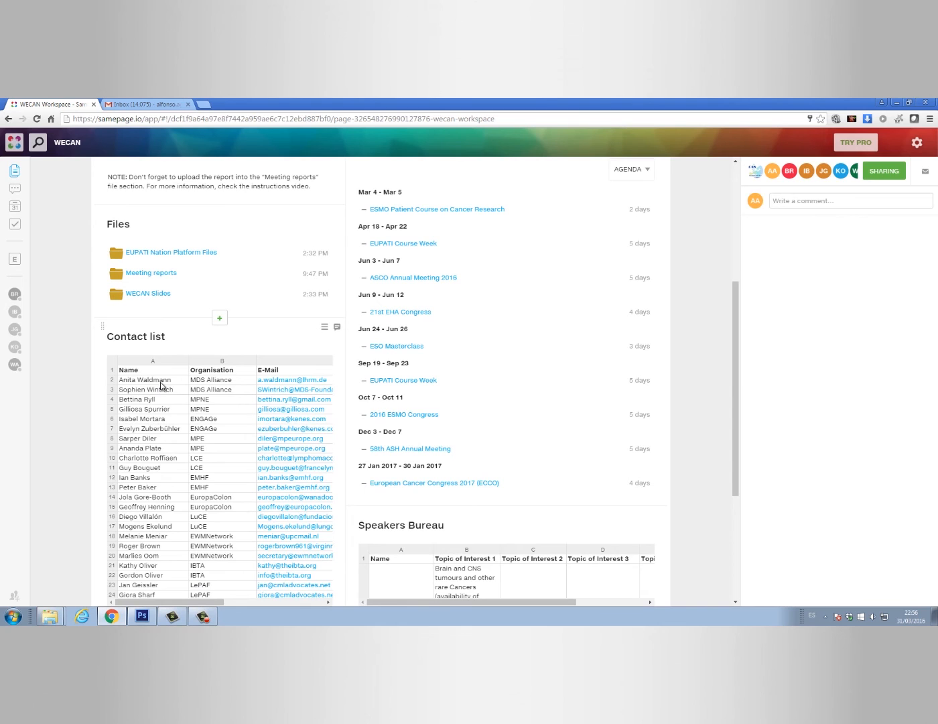
scroll(161, 386, "down", 1)
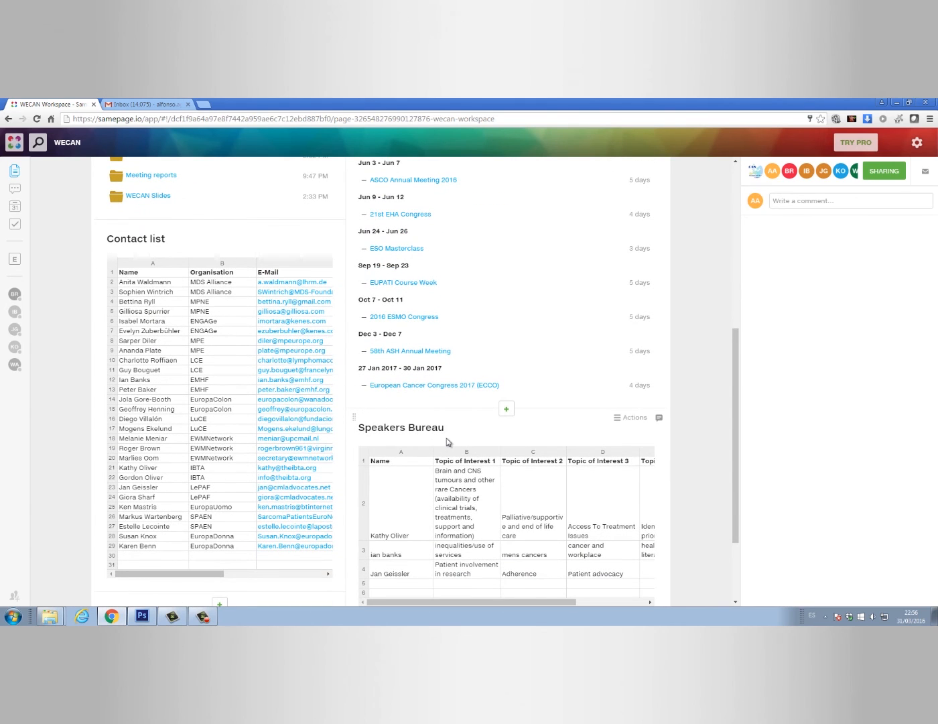
scroll(352, 434, "up", 3)
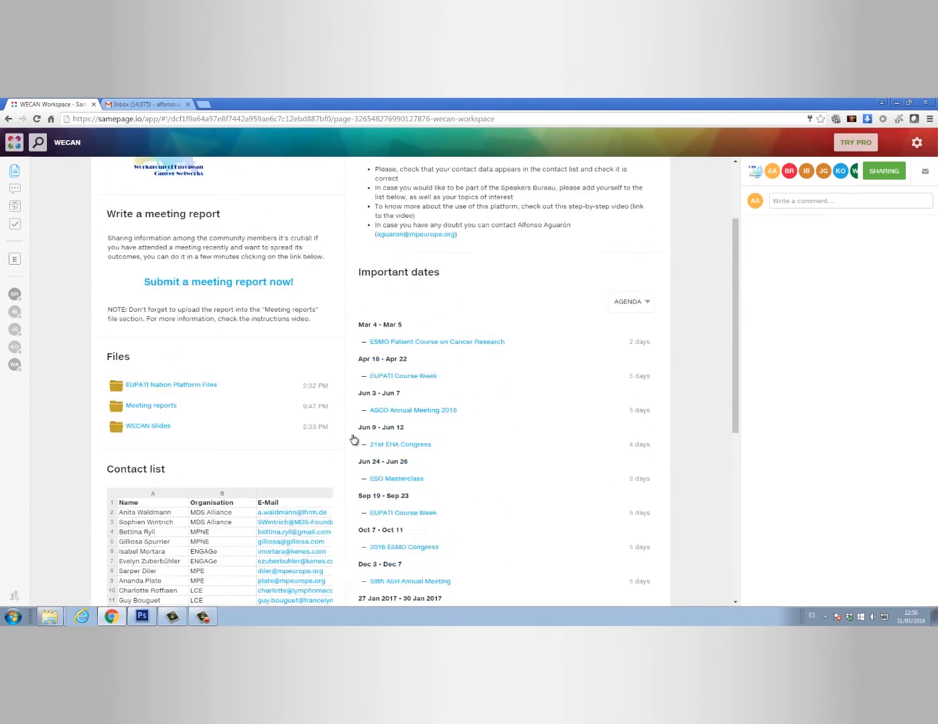
scroll(354, 439, "up", 2)
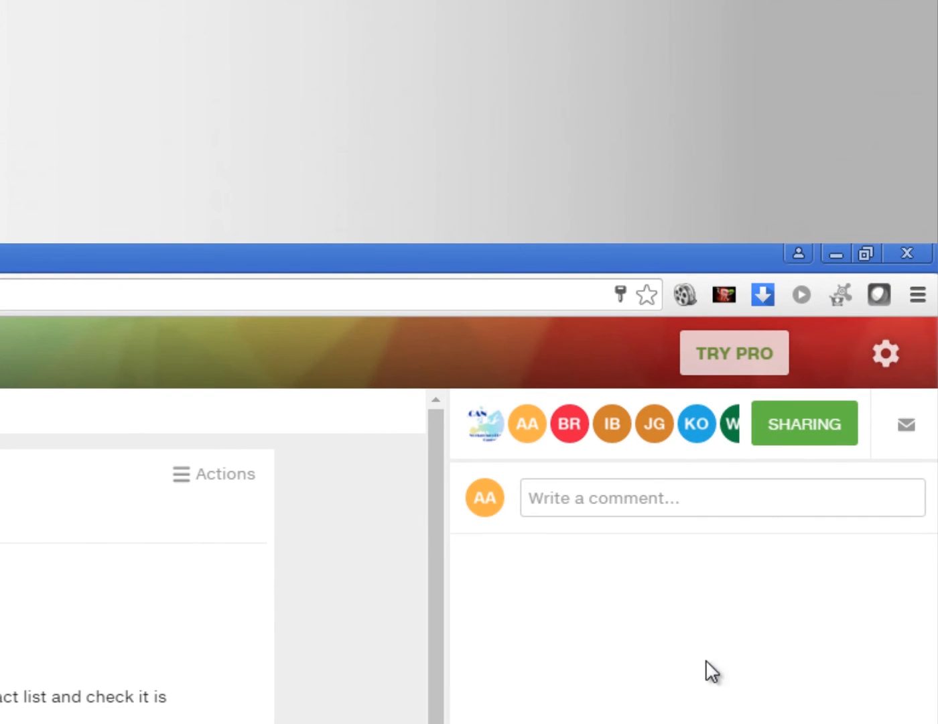
left_click(887, 354)
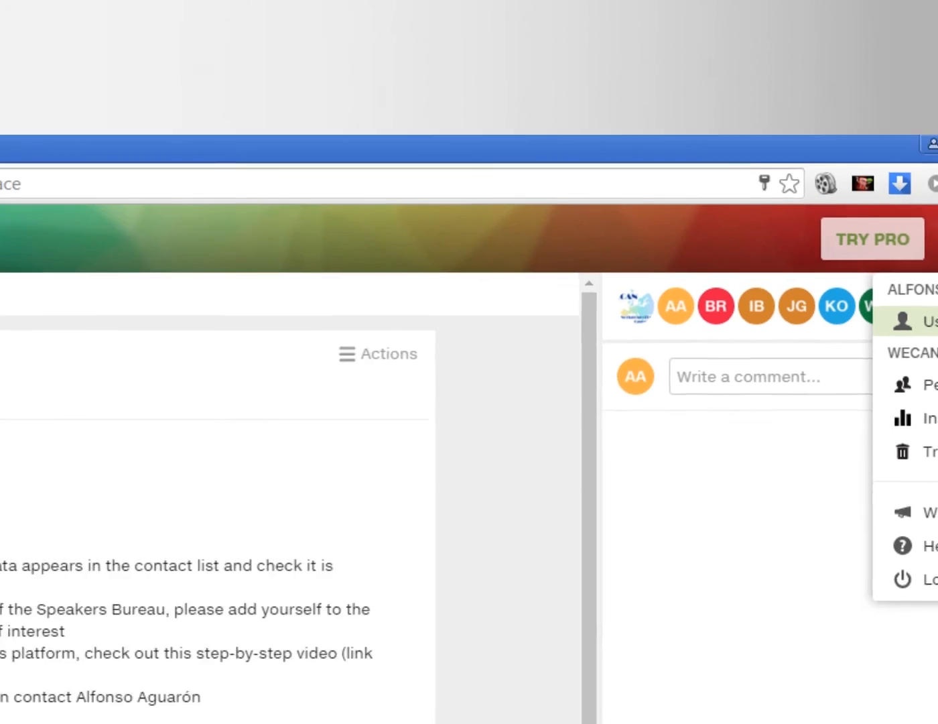
left_click(888, 441)
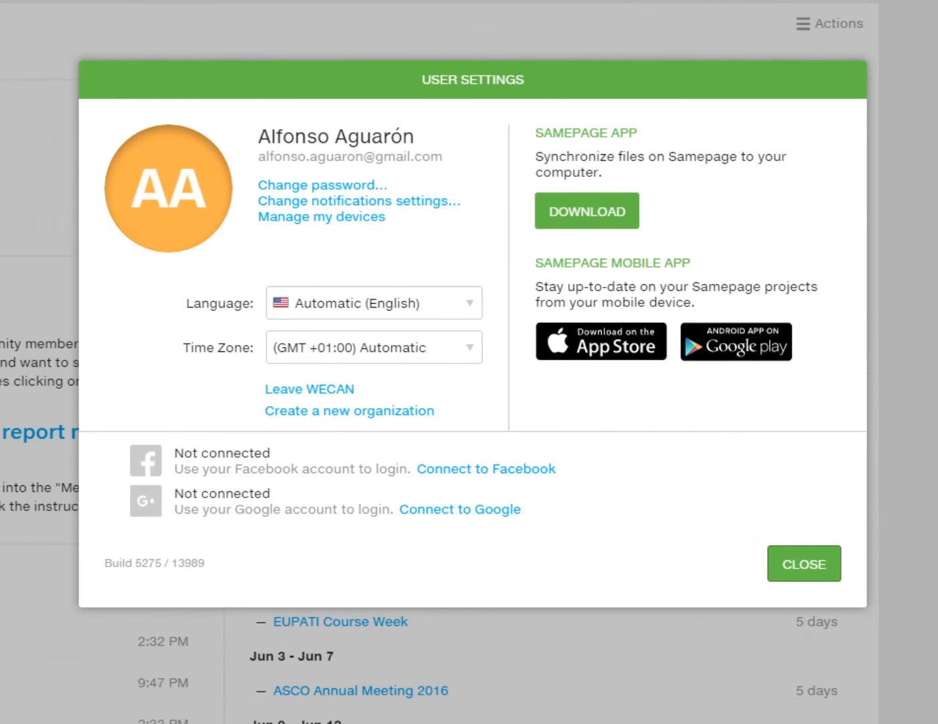
left_click(319, 211)
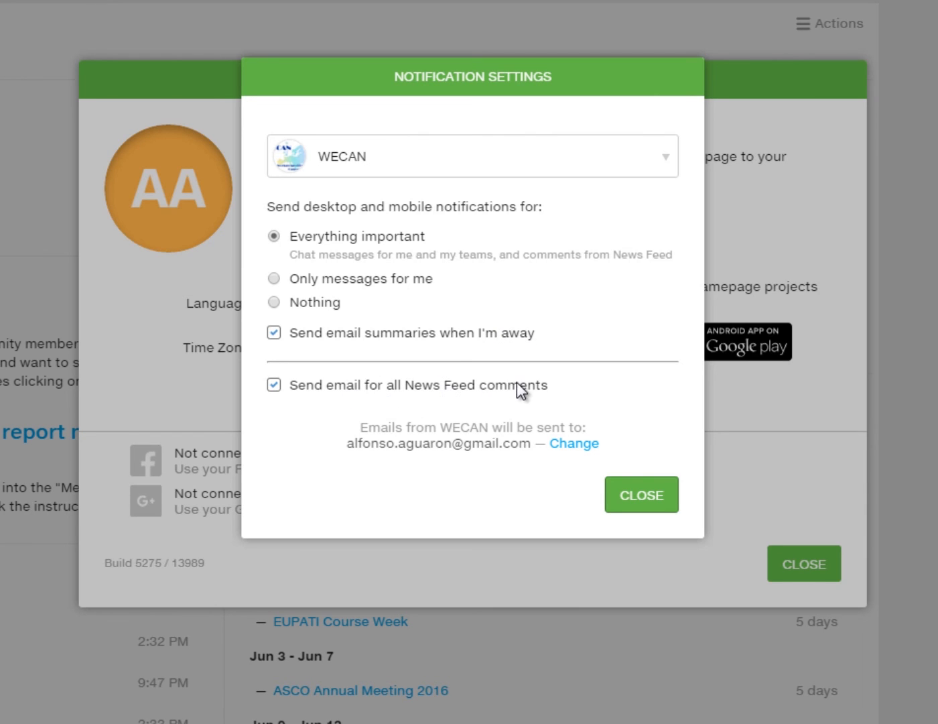
left_click(643, 495)
left_click(799, 563)
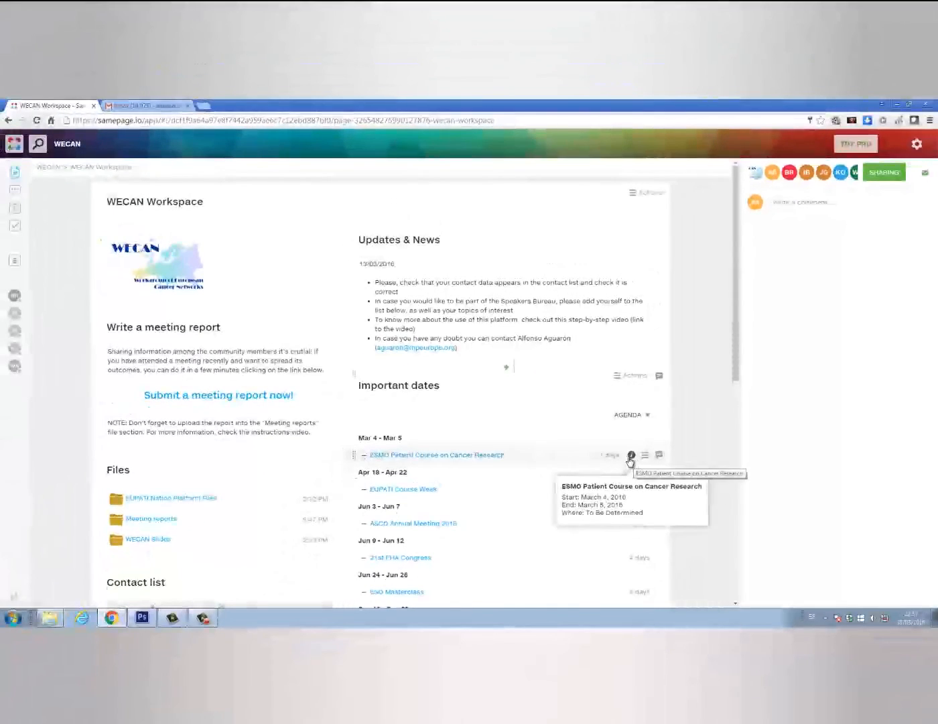
Start a new event 'Another test event' running from April 4 to April 5, 2016
scroll(480, 411, "down", 5)
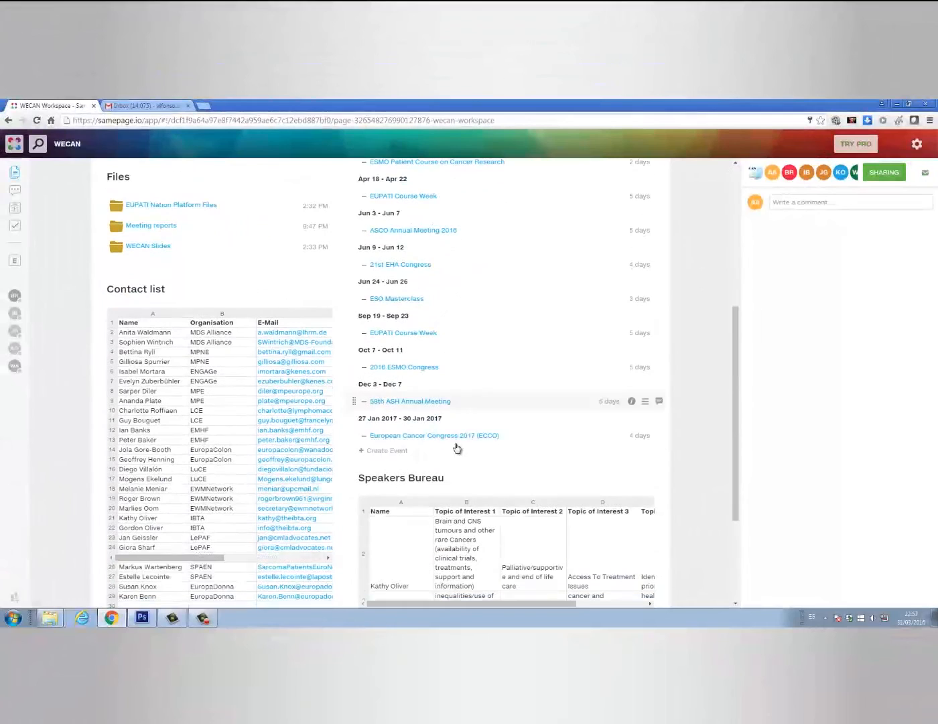
left_click(397, 453)
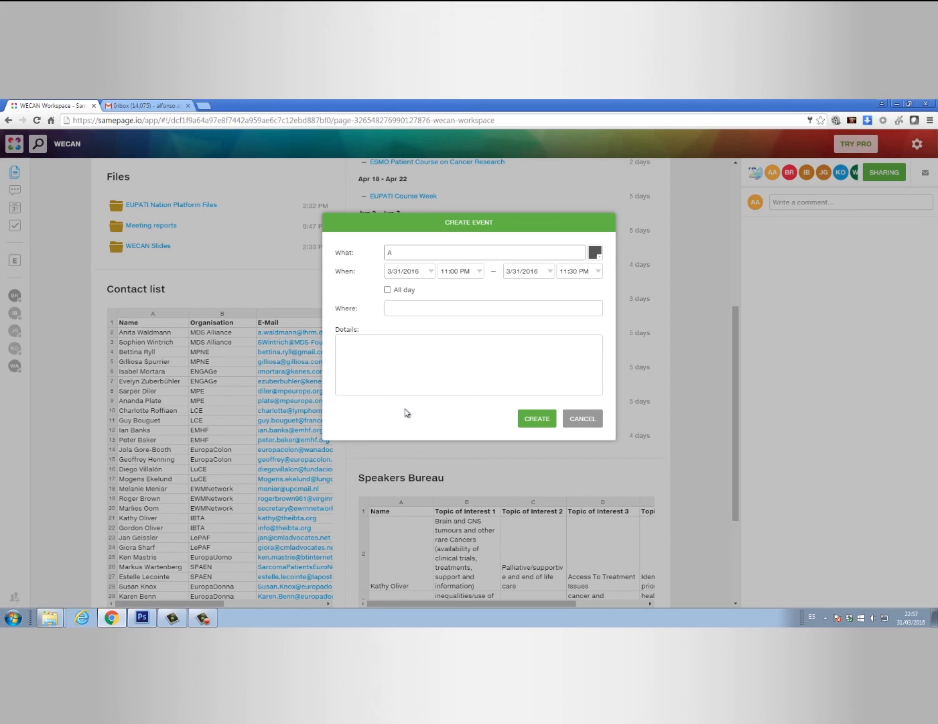
type("nother")
left_click(421, 271)
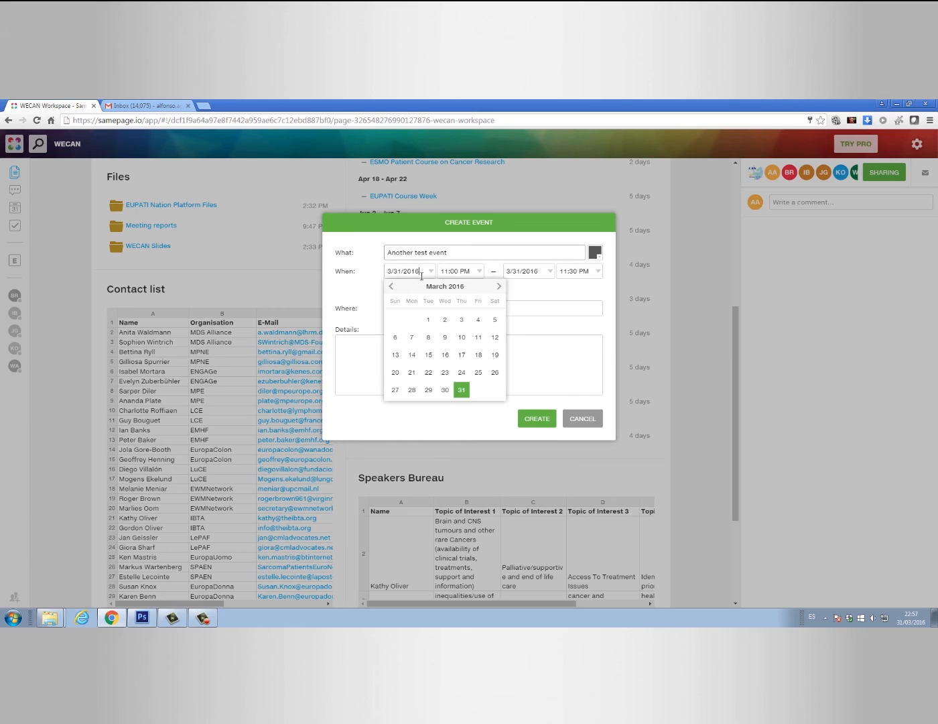
left_click(500, 287)
left_click(411, 337)
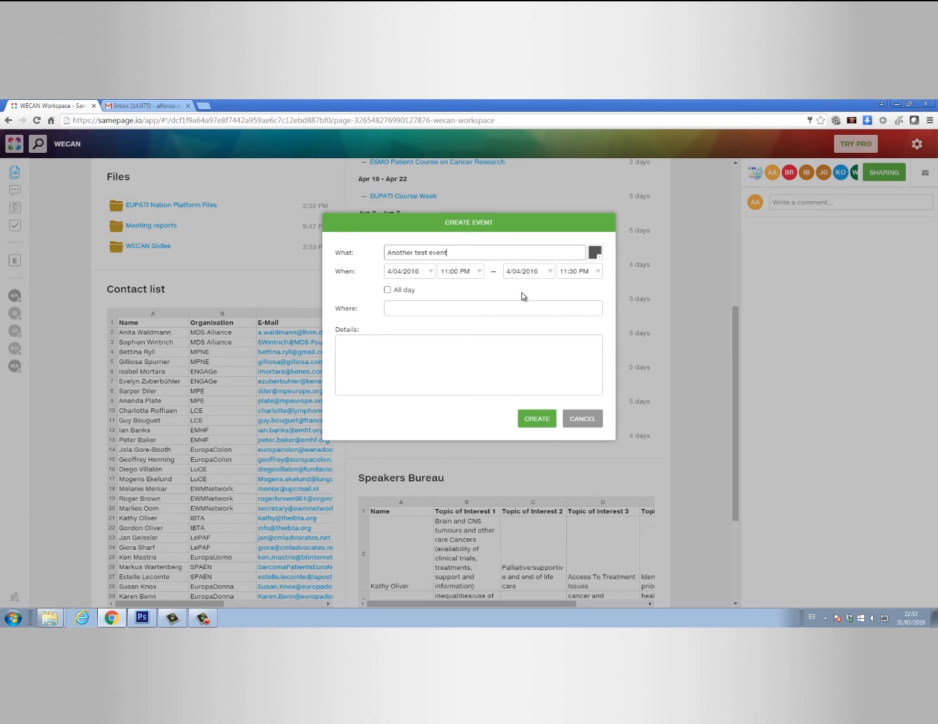
left_click(528, 271)
left_click(546, 337)
left_click(387, 289)
left_click(403, 311)
type("To be determine")
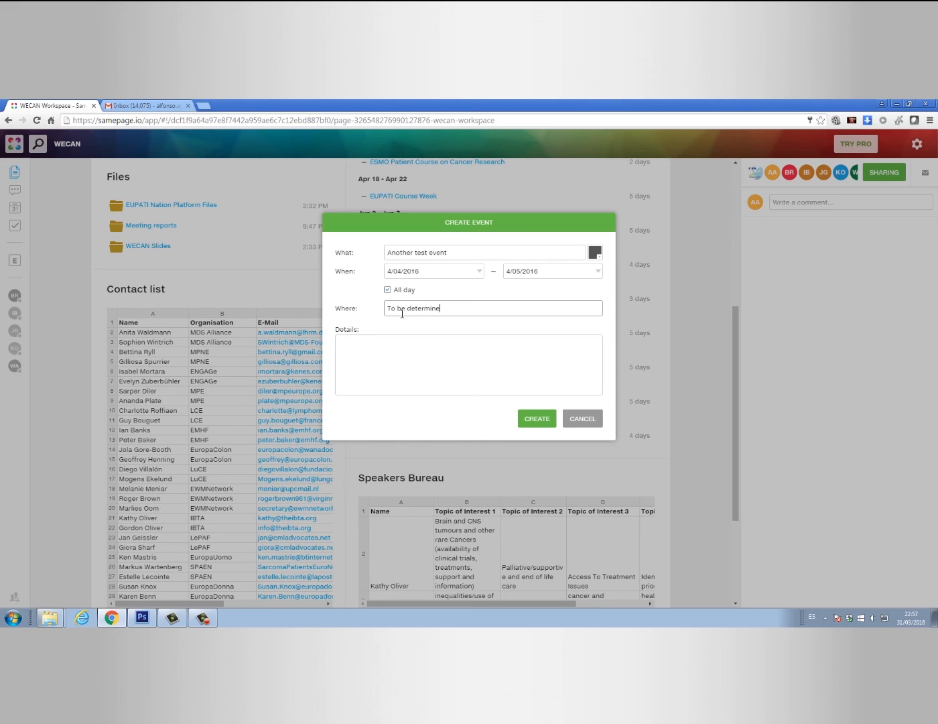
type("More information at")
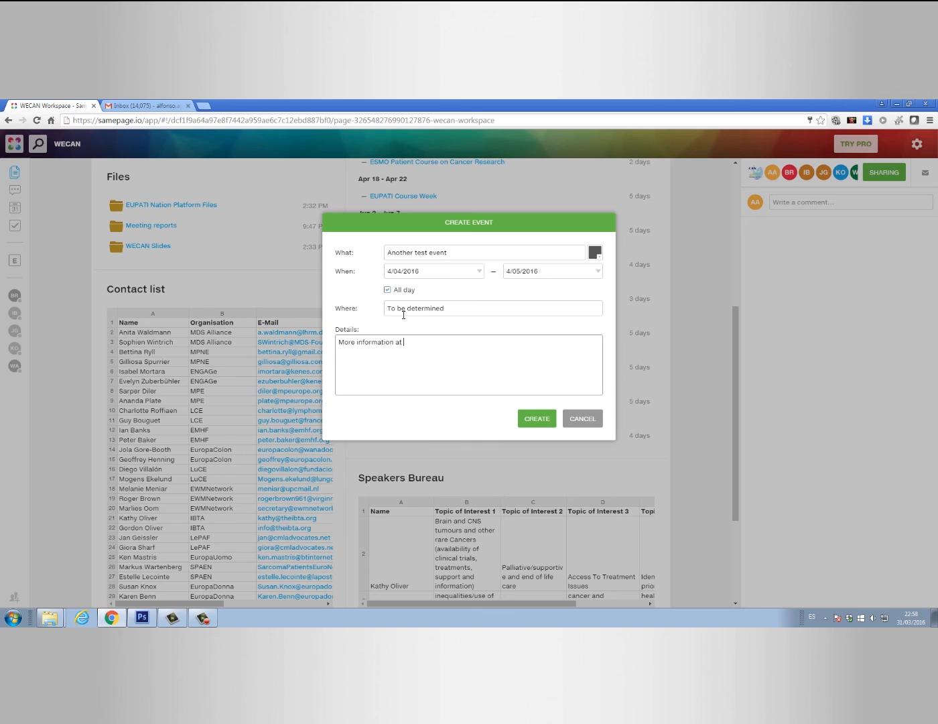
type(" www.whatever.com")
left_click(541, 420)
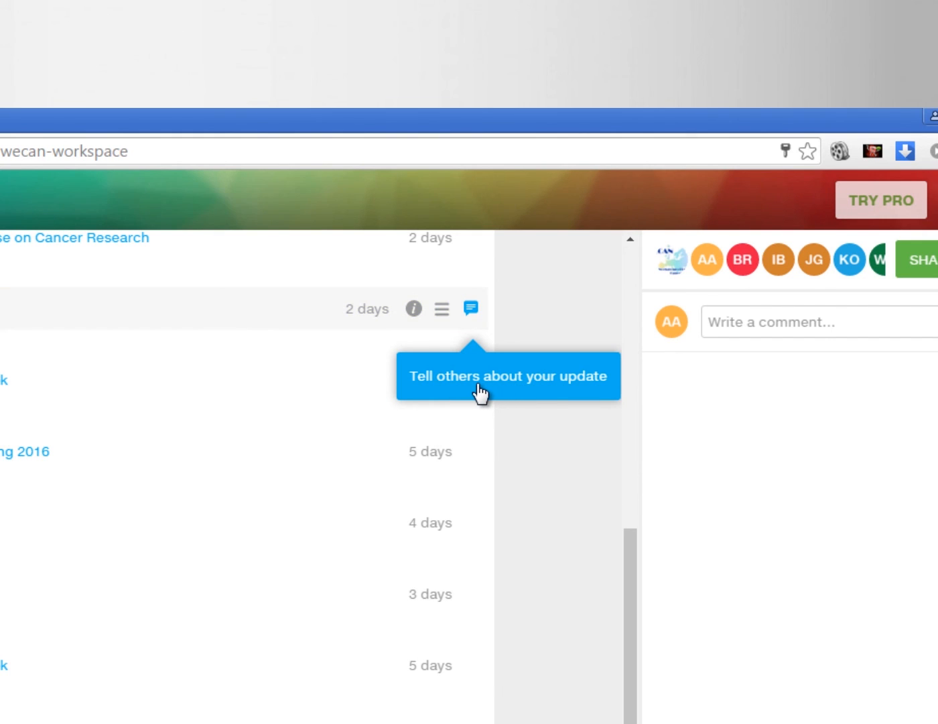
Comment 'I have entered a new important event. Please check it out and register soon!' on Another test event
left_click(477, 315)
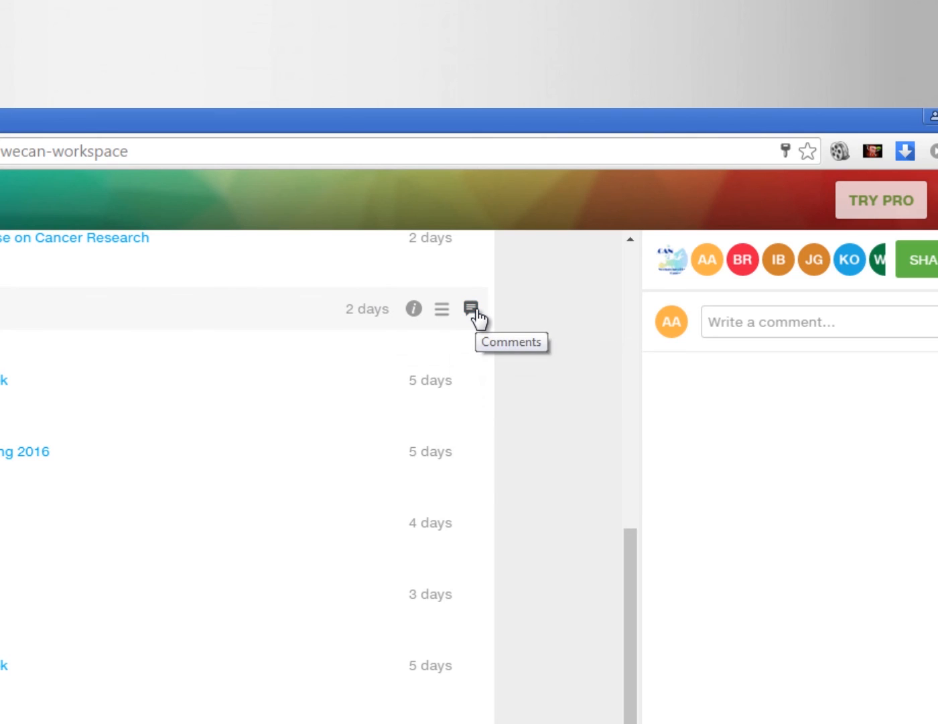
left_click(477, 316)
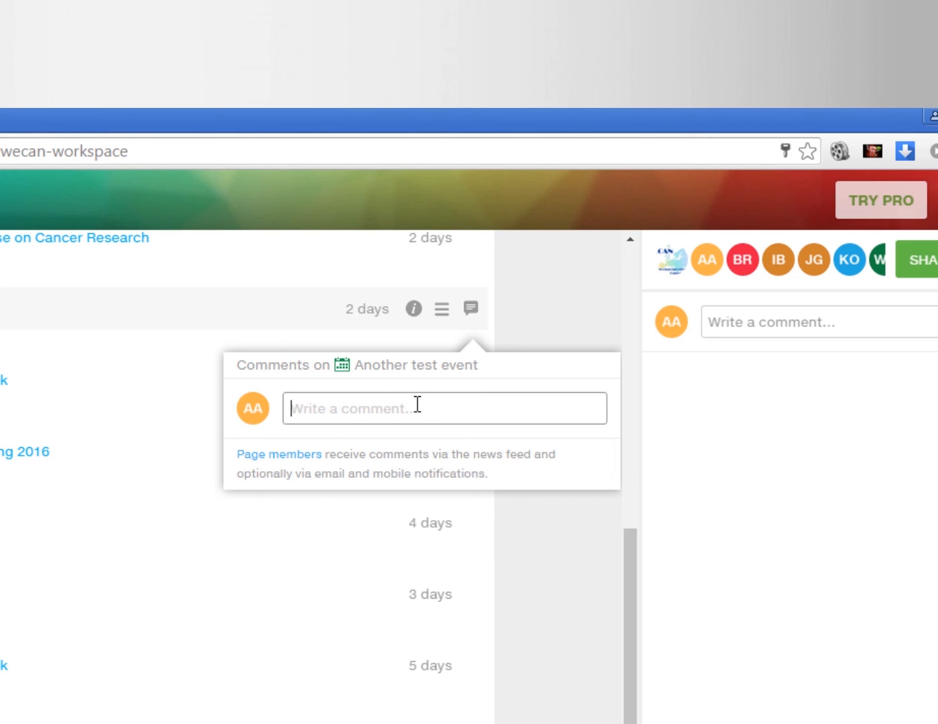
type("I have entered a new e")
key("BackSpace")
type("important eve")
type("nt. Please check ")
type("it out and regis")
type("ter soon!")
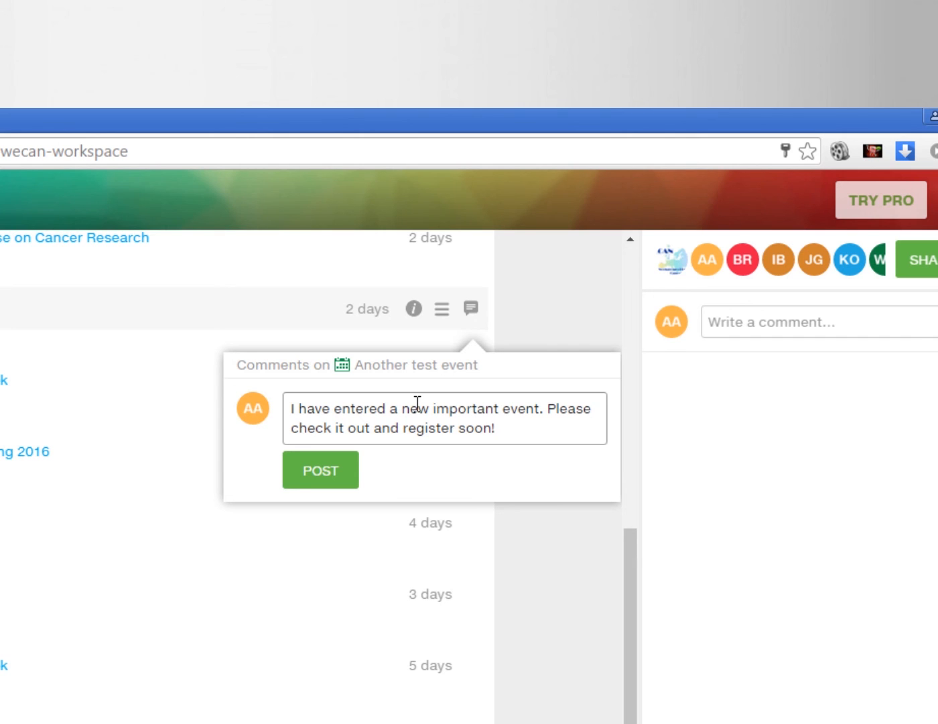
left_click(337, 469)
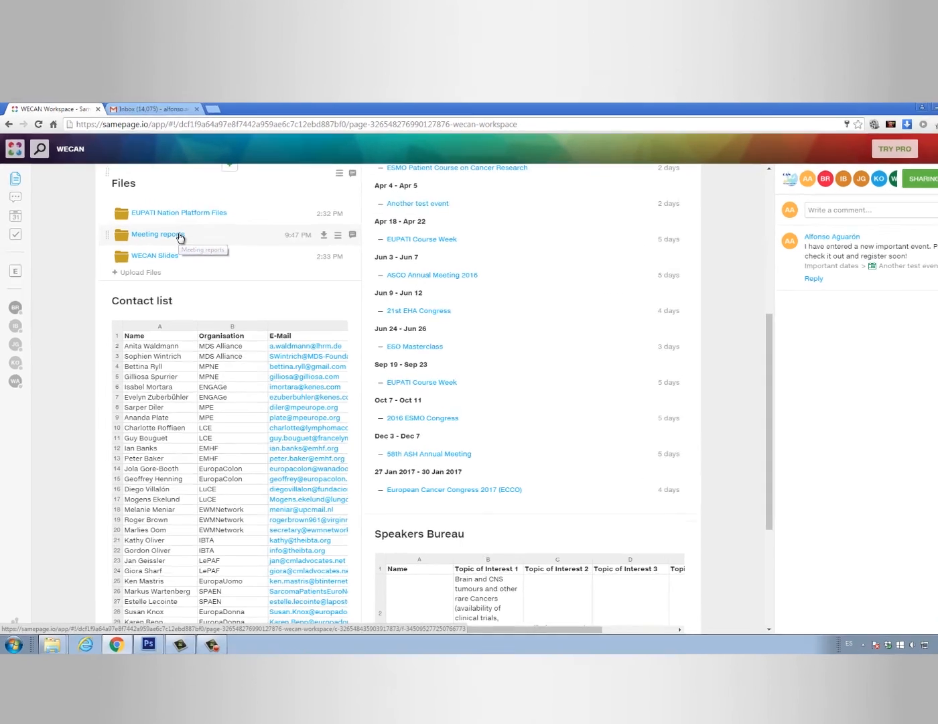
In Meeting reports, comment on 09282015_-_1st_WECAN_Meeting.pdf asking members to review it for missing comments
left_click(174, 225)
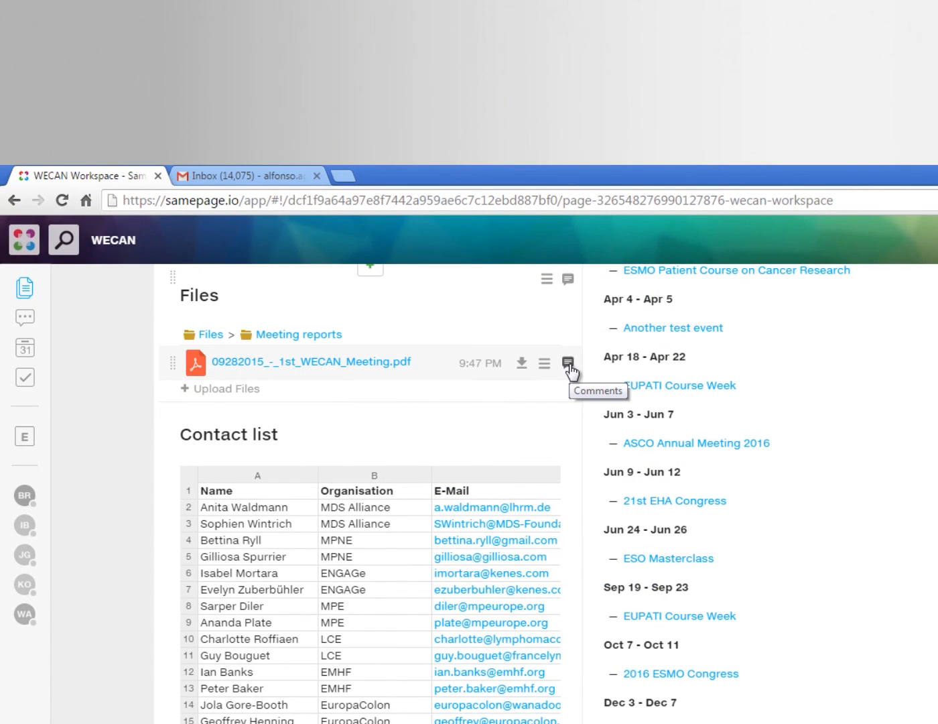
left_click(569, 365)
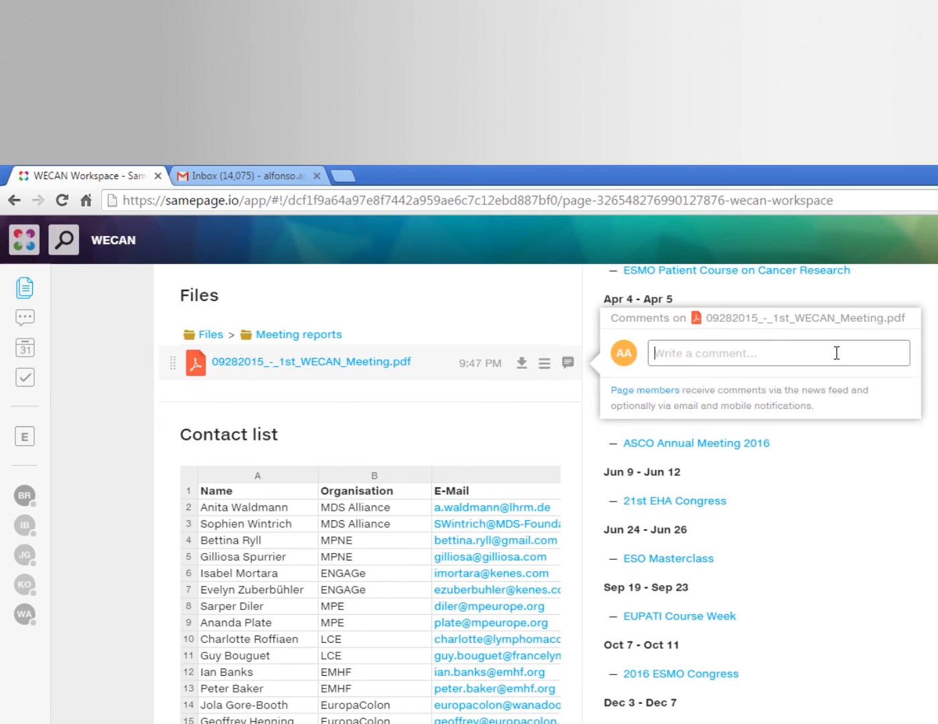
type("Please guys, review this file is ")
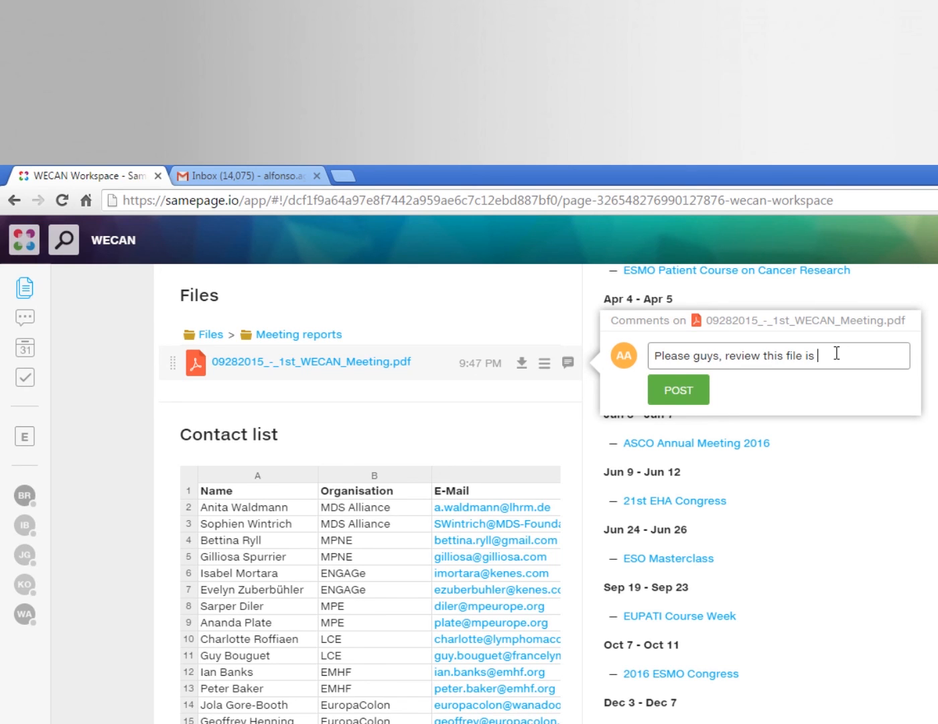
type("correct. I'm missing some additional comments.")
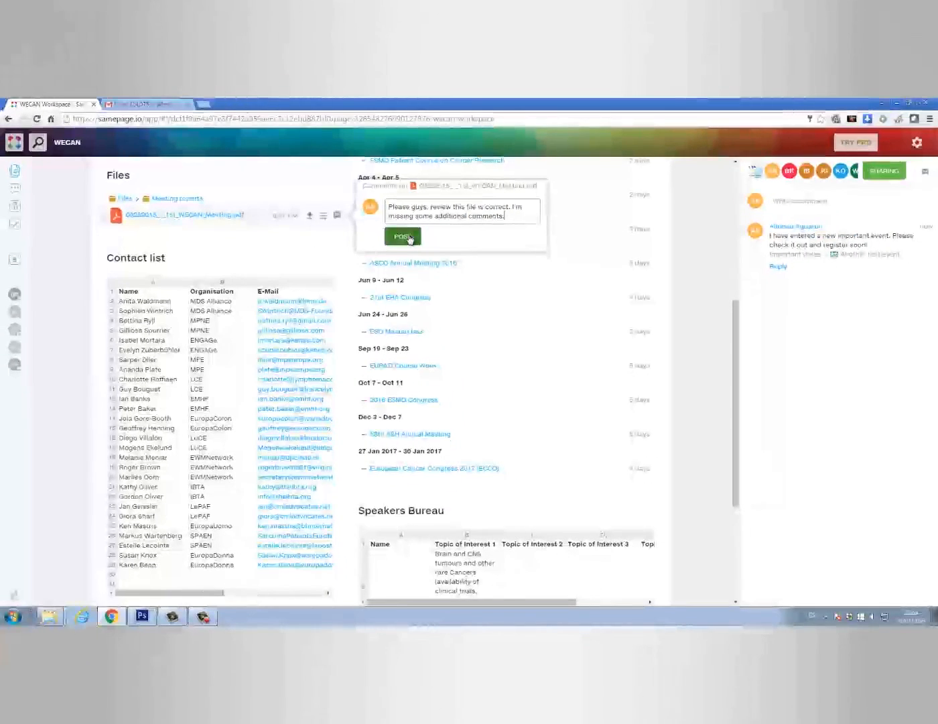
left_click(406, 236)
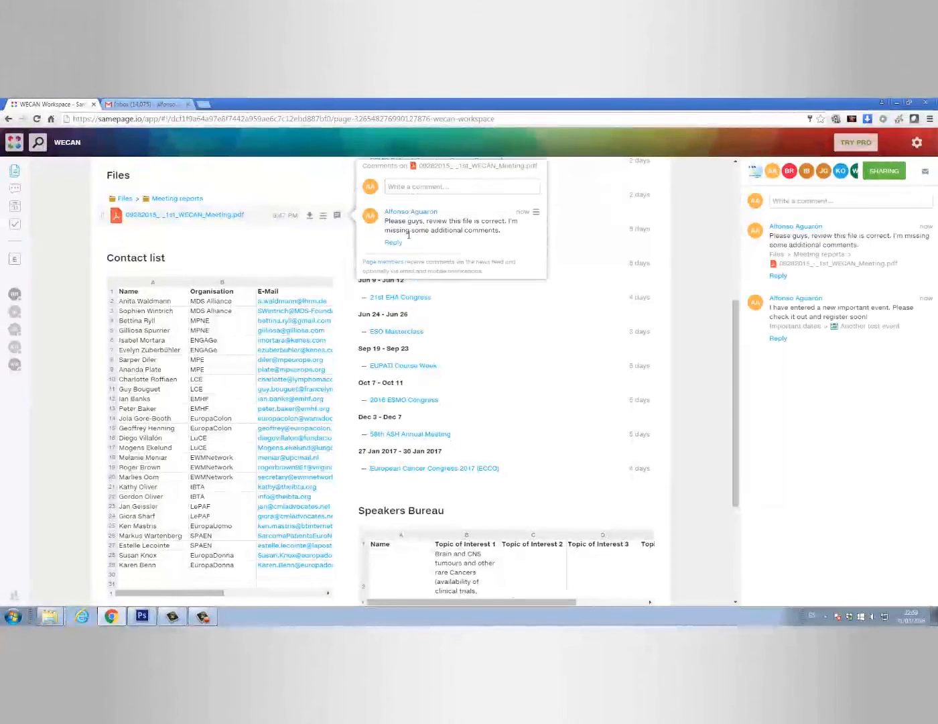